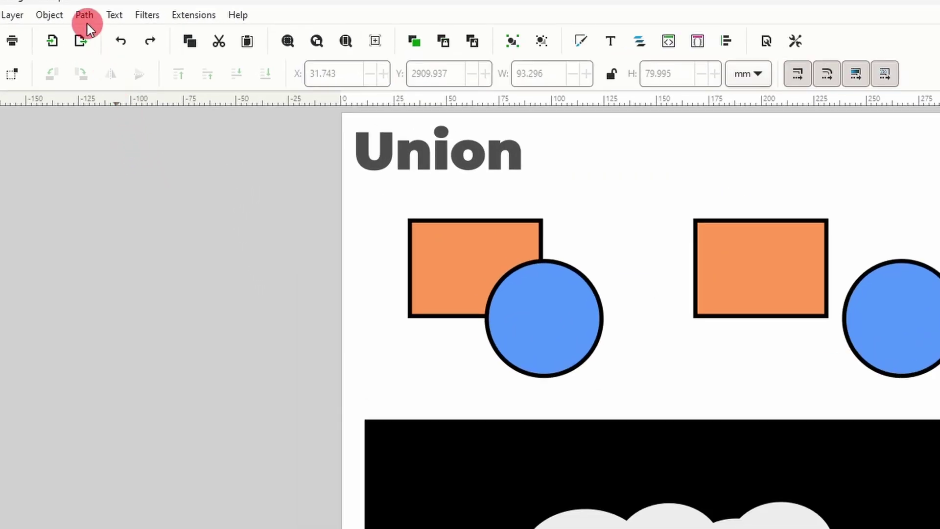
Unite the overlapping orange rectangle and blue circle under the Union heading into one shape with the Union operation
click(111, 17)
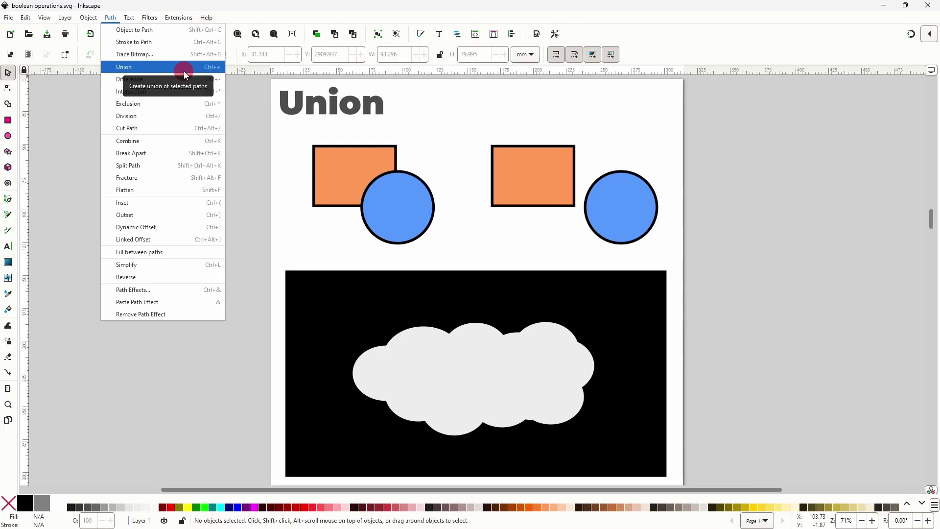
click(253, 140)
drag(289, 135, 450, 250)
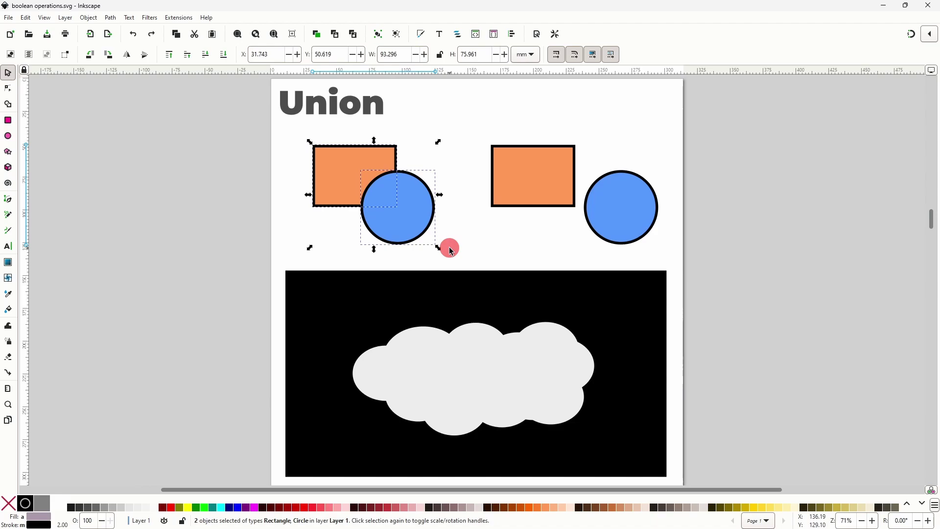
click(109, 18)
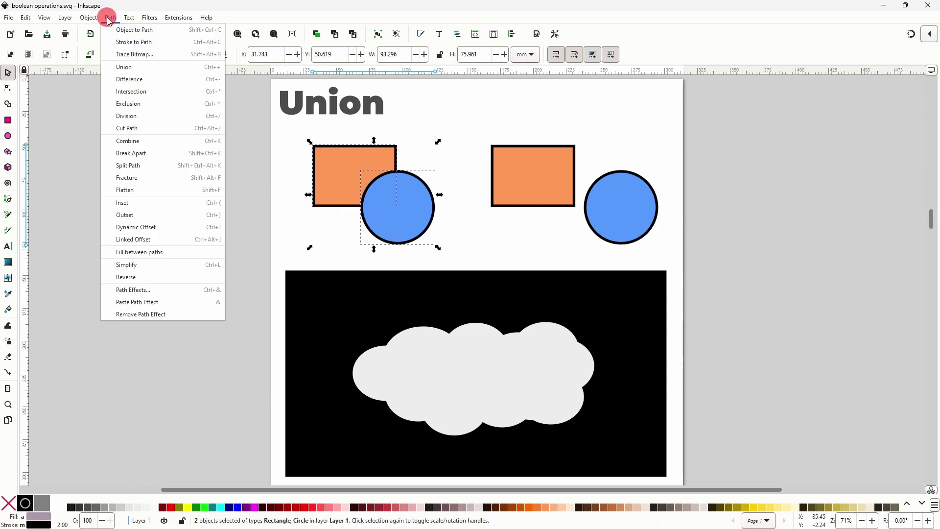
click(140, 69)
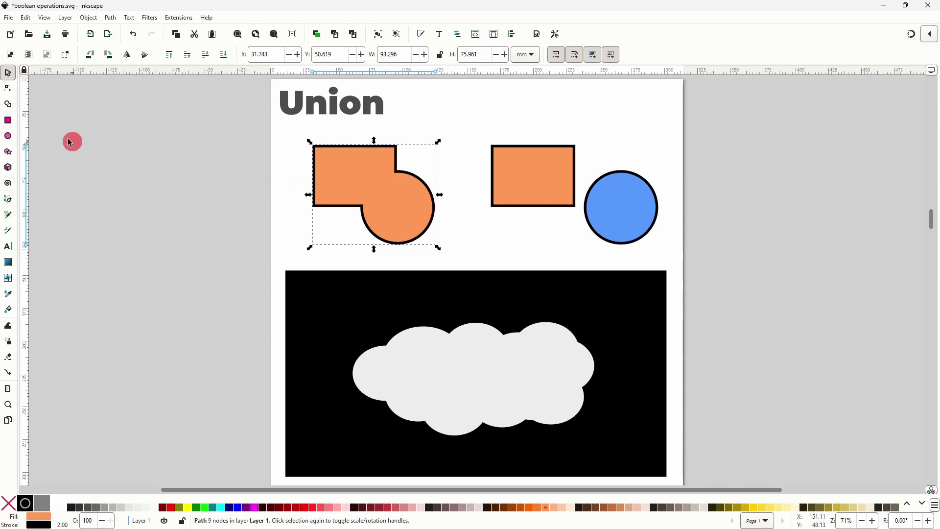
Reshape the united rectangle-circle shape by moving its upper-left corner node outward and adjusting the shape further with the Node tool
click(8, 89)
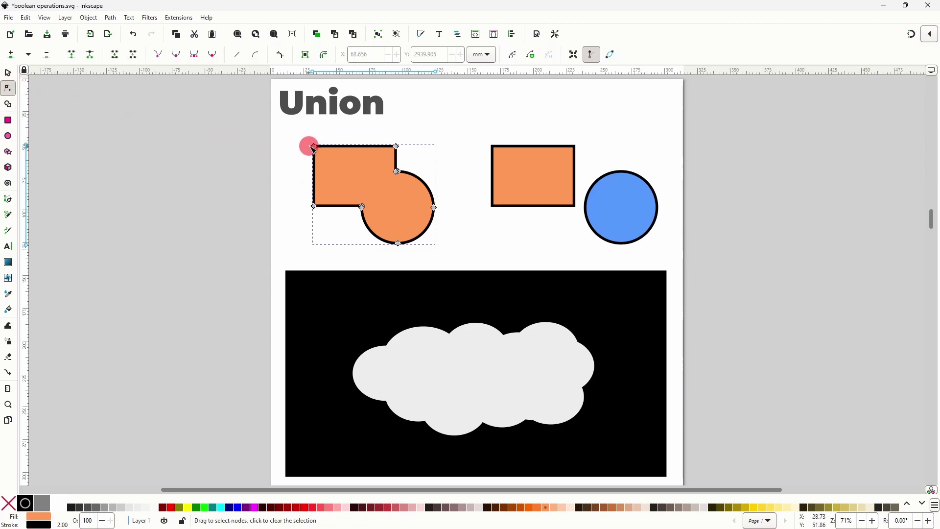
mouse_move(314, 146)
mouse_down()
mouse_move(290, 142)
mouse_move(304, 142)
mouse_up()
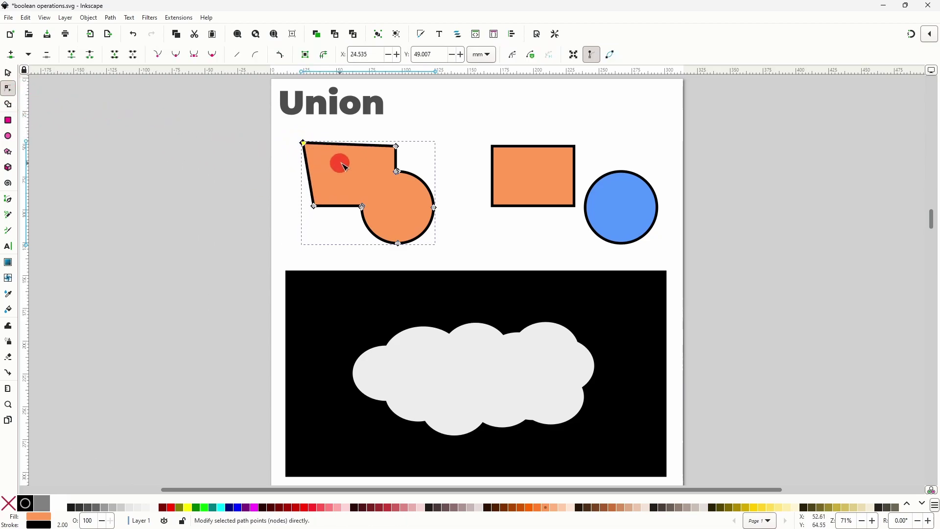
drag(379, 163, 420, 184)
drag(419, 184, 420, 168)
Undo the node edits and the union, and restore the union of the overlapping rectangle and circle
key(ctrl+z)
key(ctrl+z)
key(ctrl+z)
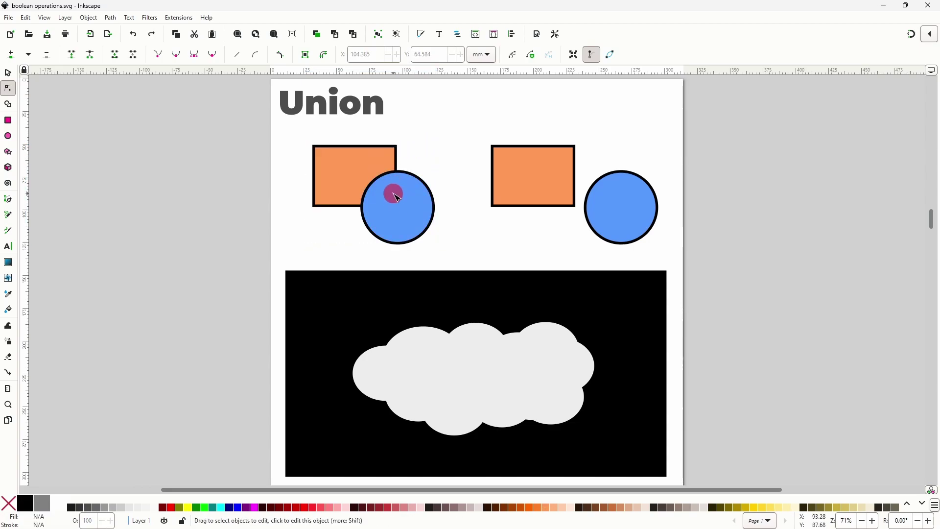
click(363, 171)
key(ctrl+plus)
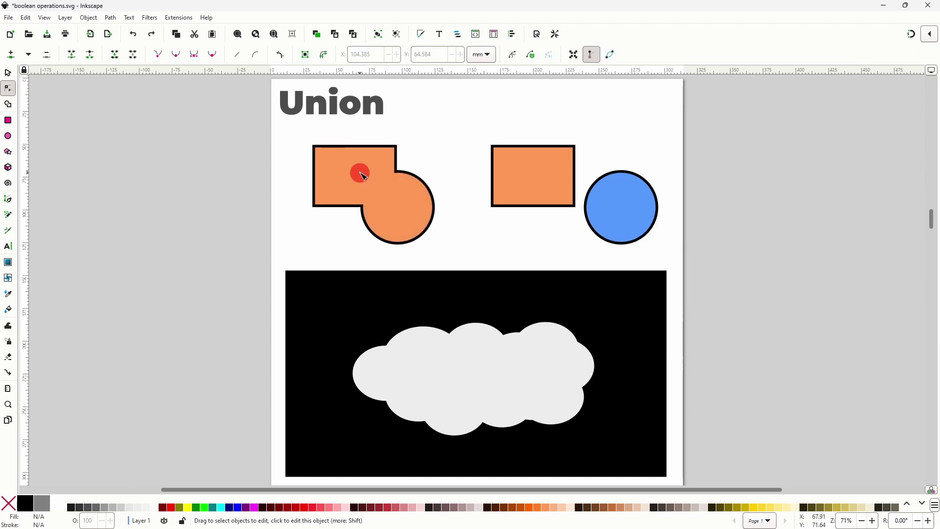
Unite the separate rectangle and circle under the Union heading and fill the combined shape with red
click(8, 73)
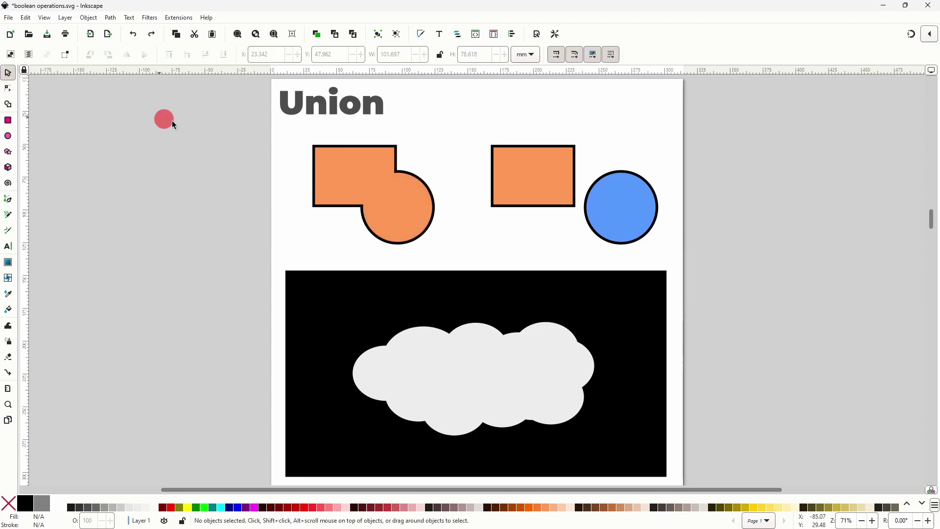
drag(471, 128, 673, 260)
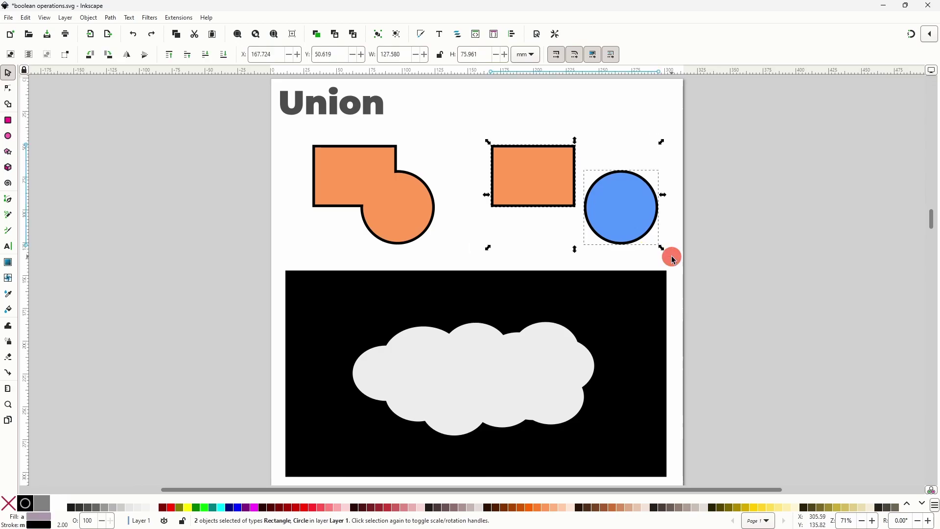
click(112, 19)
click(118, 65)
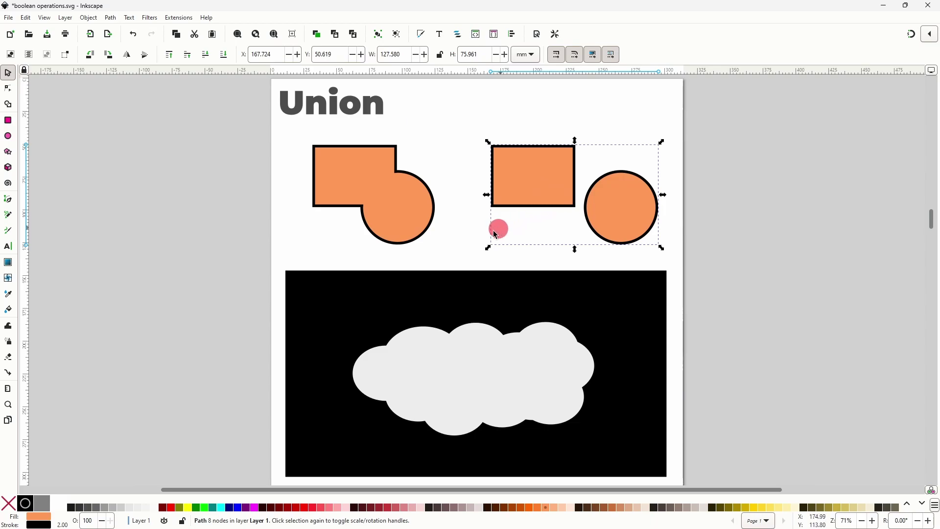
click(320, 507)
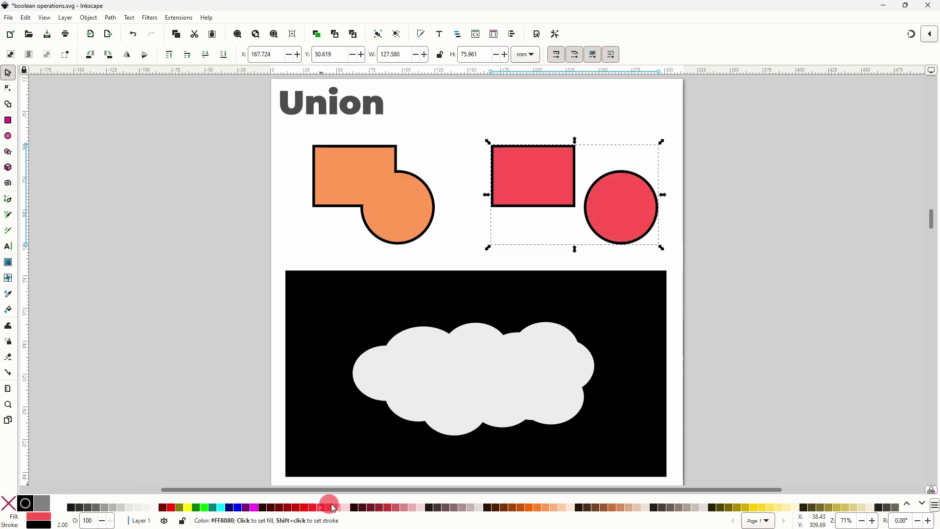
click(474, 204)
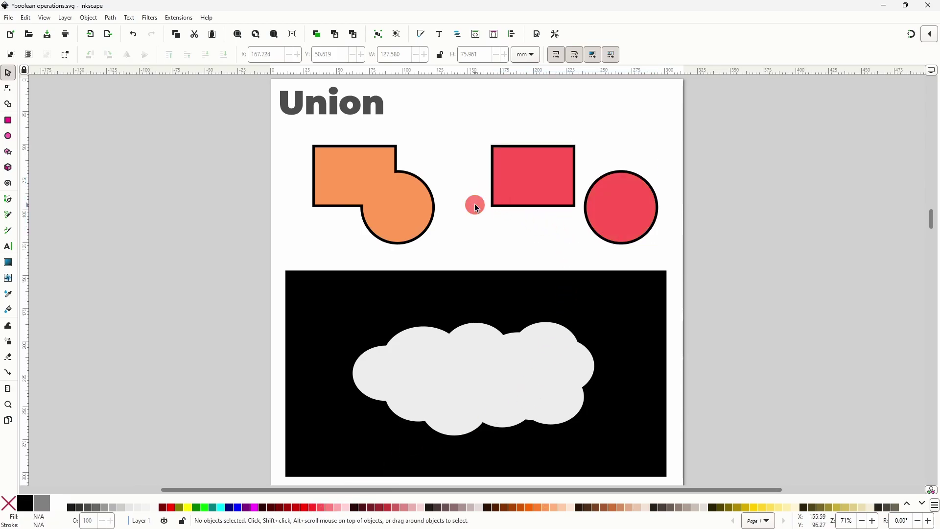
Unite all the ellipses of the cloud on the black background into one path and shift it slightly
scroll(459, 205, down, 4)
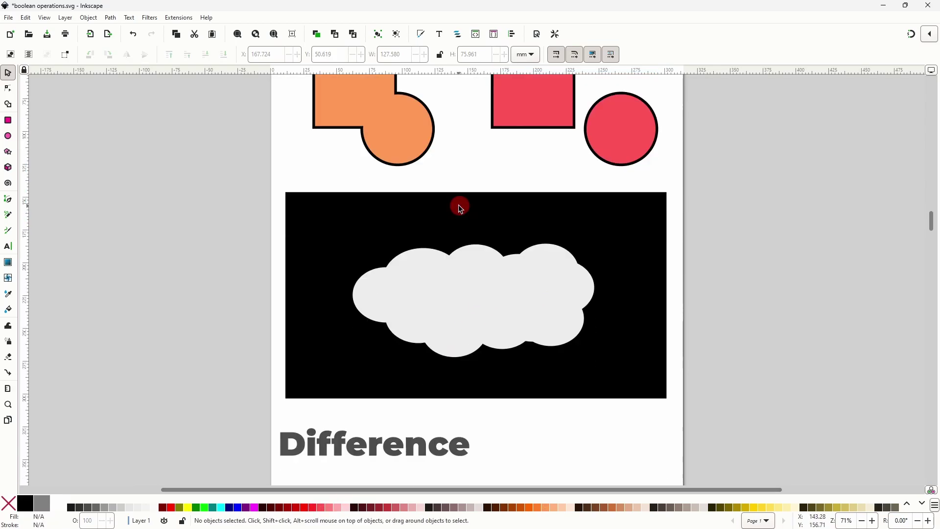
click(507, 316)
drag(342, 236, 610, 378)
click(111, 18)
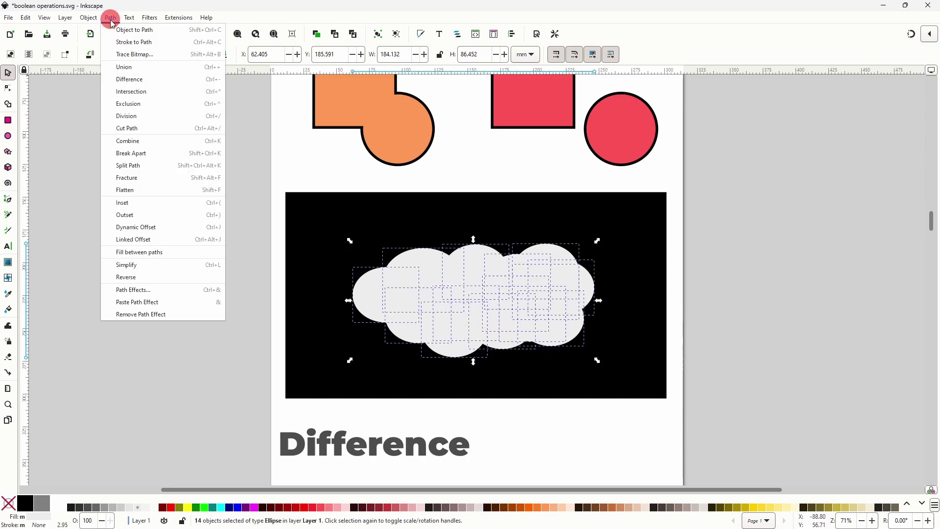
click(126, 68)
drag(541, 301, 547, 300)
Subtract the blue circle from the overlapping orange rectangle under the Difference heading
scroll(487, 308, down, 10)
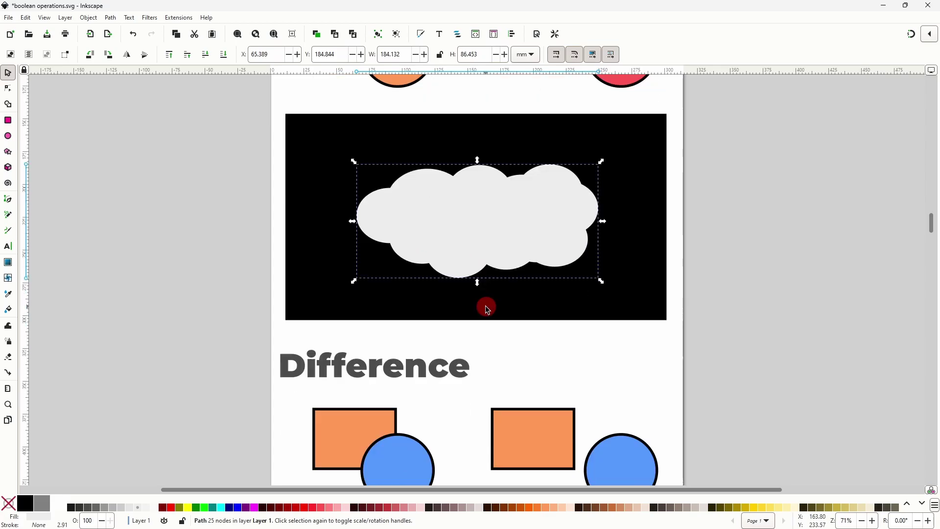
scroll(486, 308, down, 2)
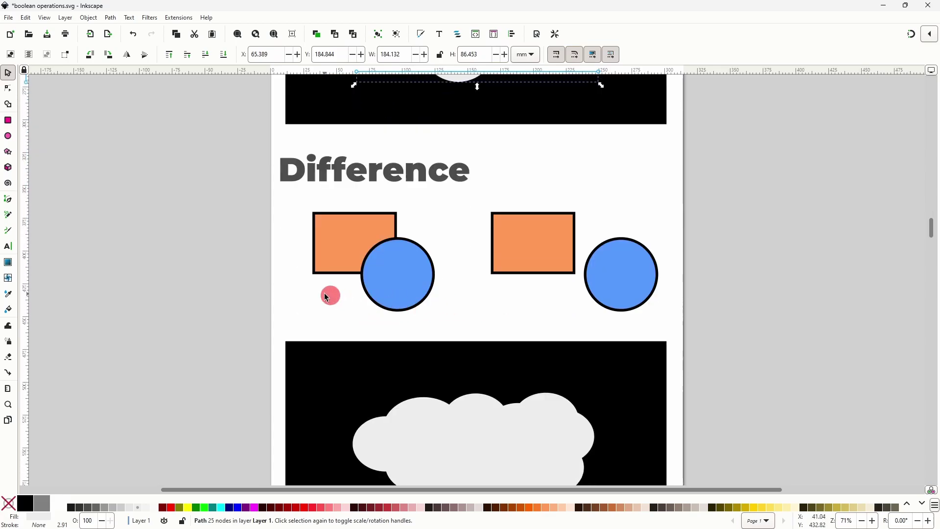
click(288, 236)
drag(294, 200, 473, 334)
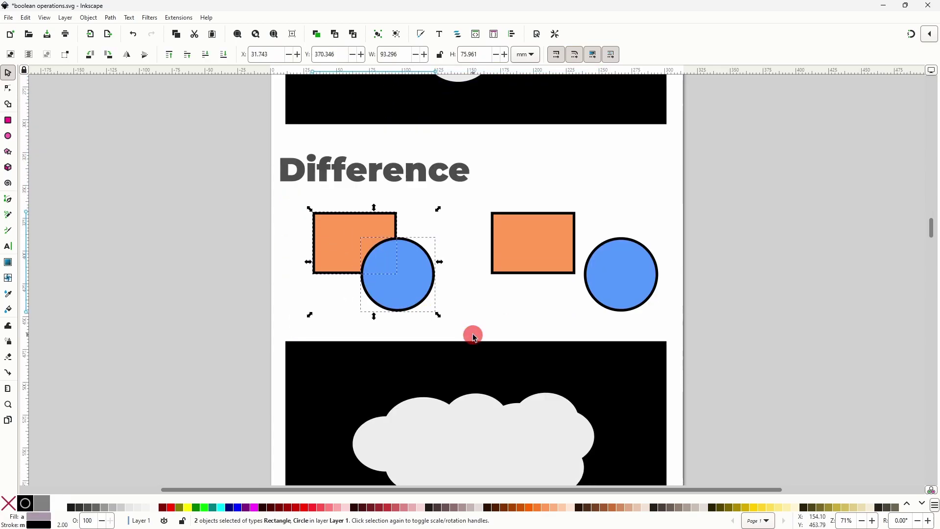
click(112, 18)
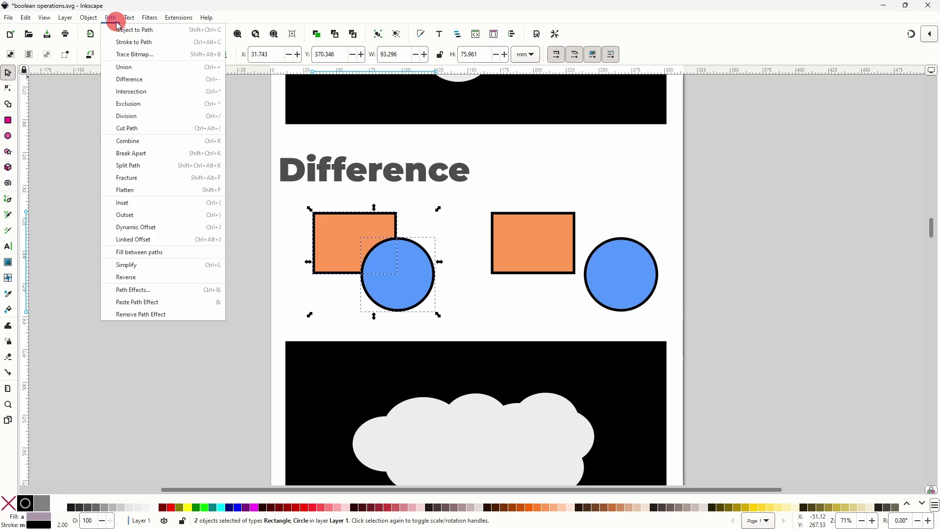
click(152, 86)
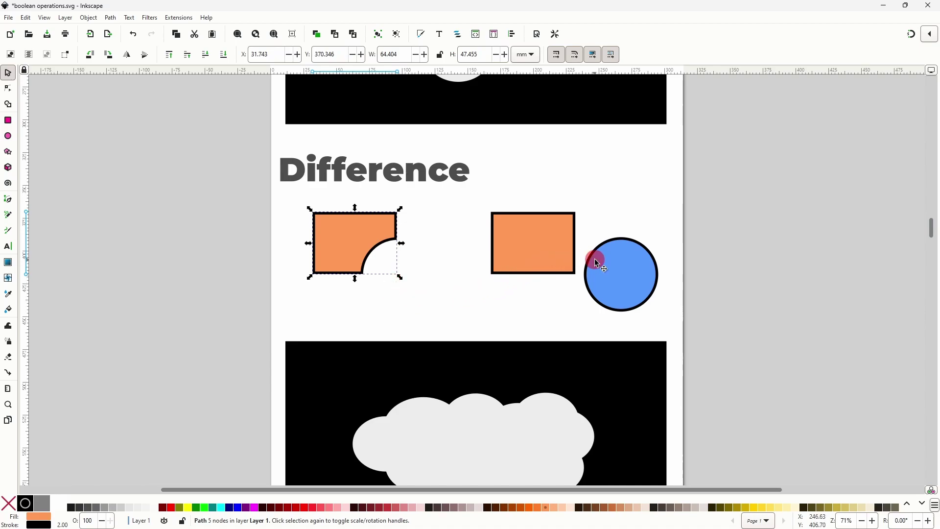
Nudge the separate blue circle down slightly and apply Difference to it and the neighbouring orange rectangle
mouse_move(608, 276)
mouse_down()
mouse_move(571, 266)
mouse_move(607, 281)
mouse_up()
drag(477, 199, 660, 321)
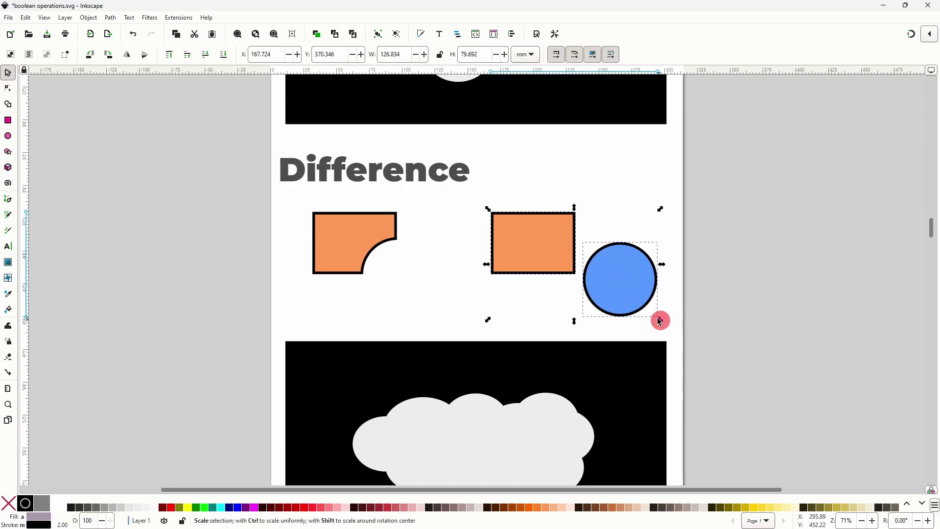
click(111, 18)
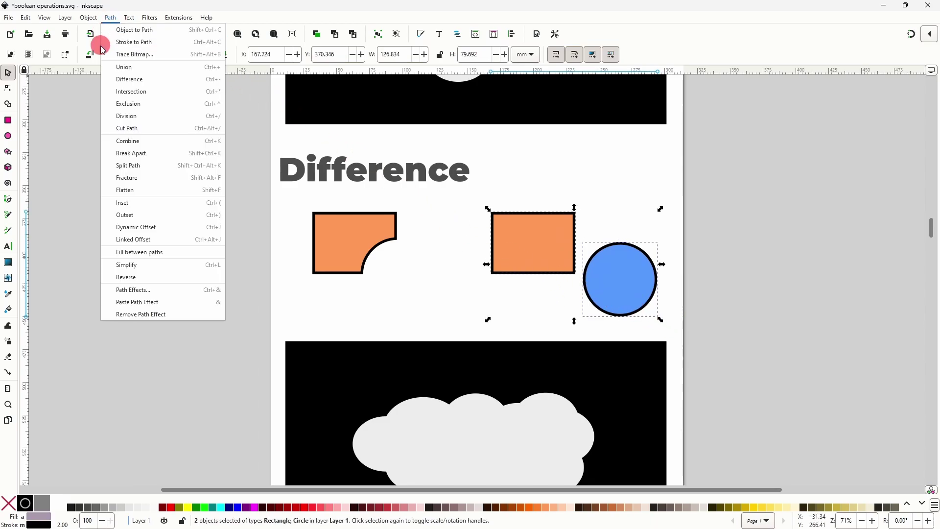
click(133, 80)
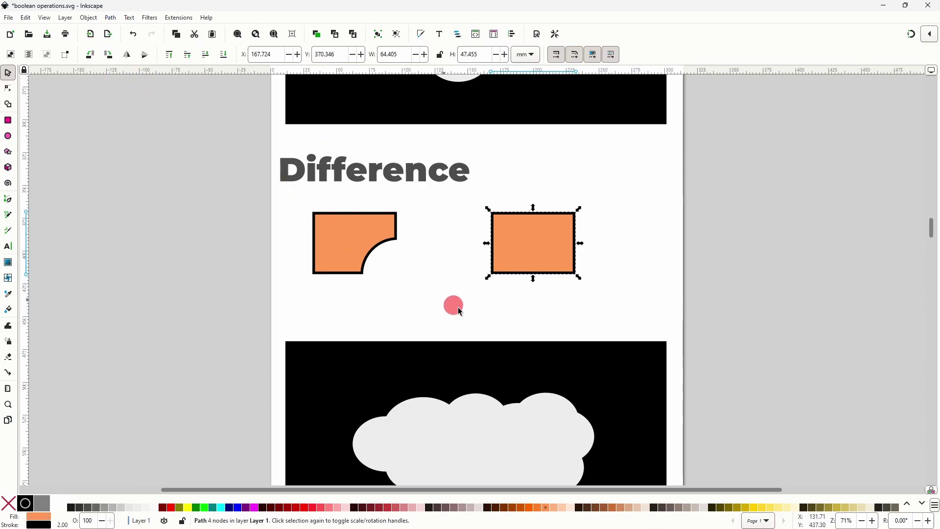
click(506, 305)
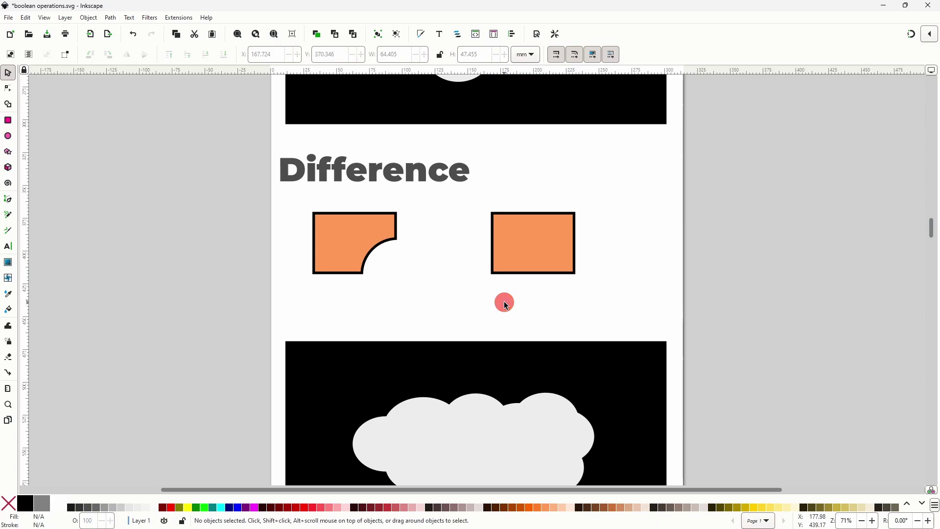
Duplicate the light cloud in the Difference section and fill the copy with medium grey
scroll(506, 304, down, 6)
click(494, 311)
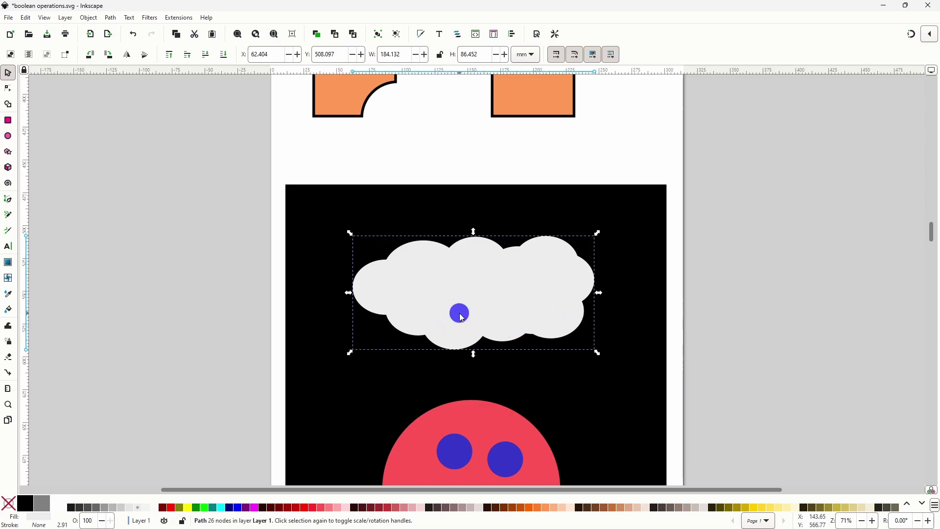
right_click(461, 317)
click(490, 142)
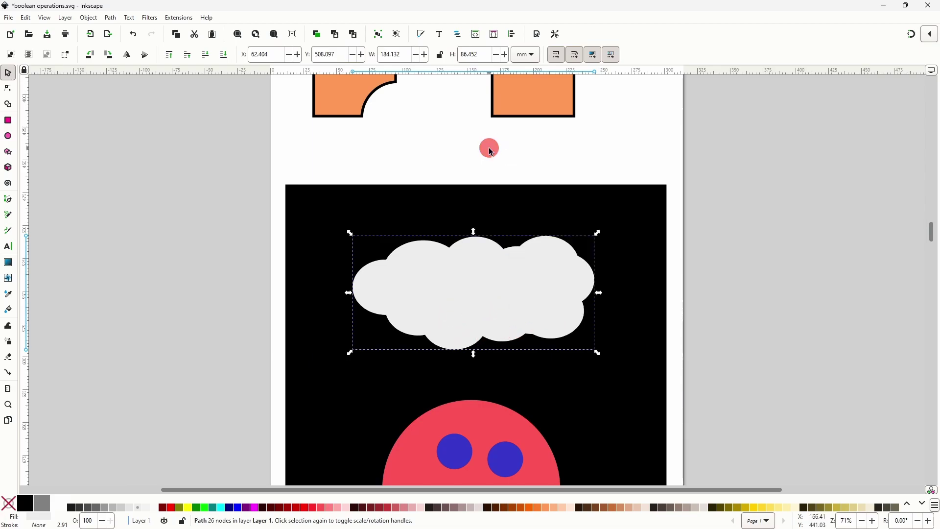
click(113, 510)
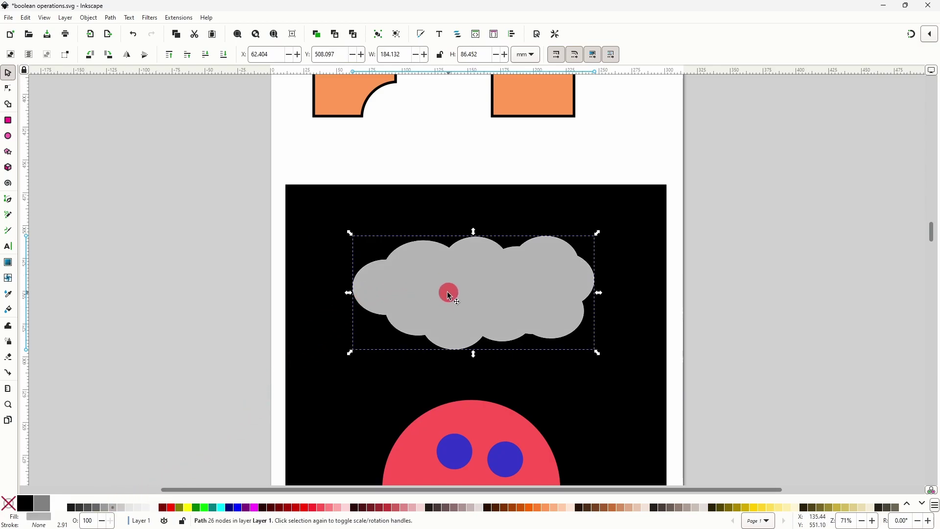
Duplicate the grey cloud, fill the copy with red, and offset it about 6 mm up and to the left
right_click(458, 295)
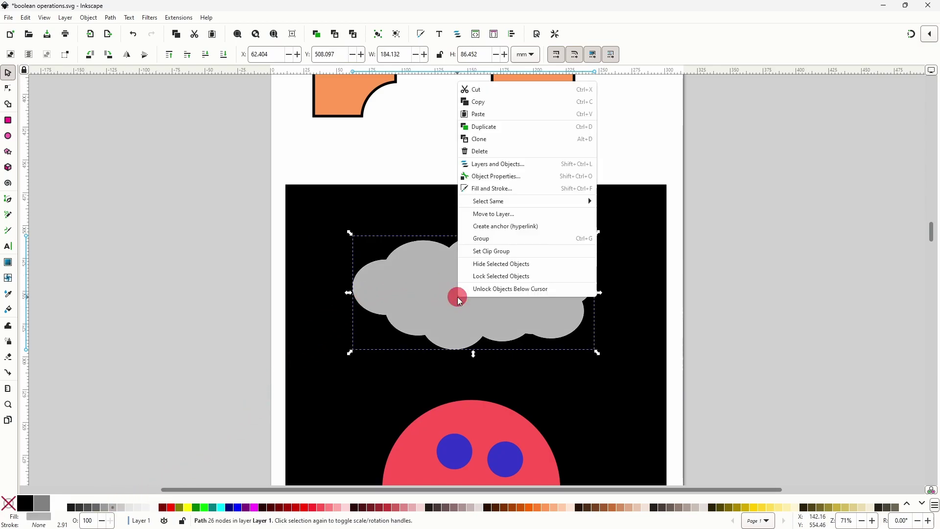
click(494, 127)
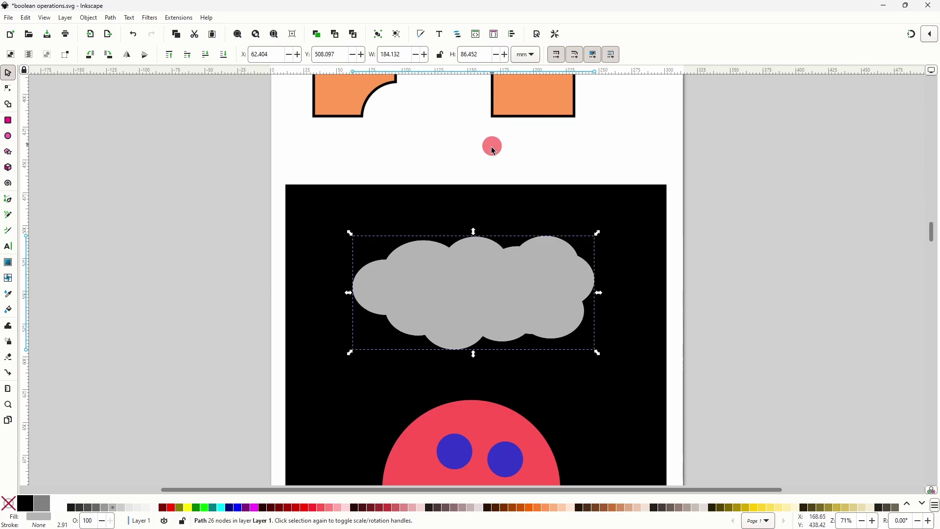
click(312, 507)
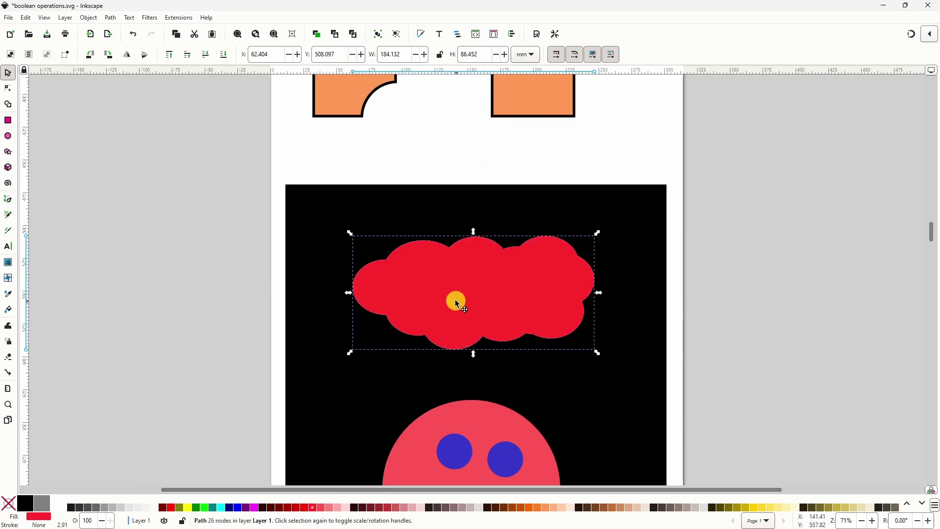
drag(455, 302, 447, 294)
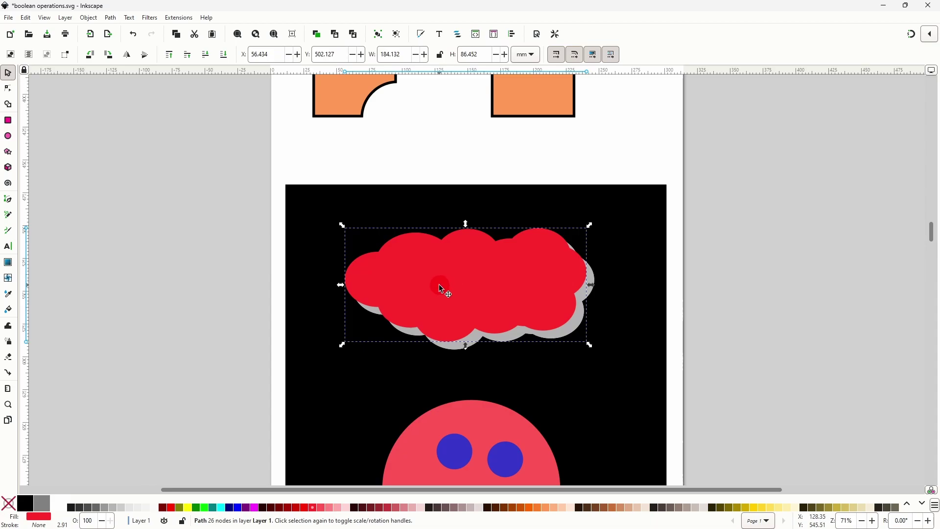
Subtract the red cloud from the grey cloud with Difference to leave a shadow along the cloud's lower-right edge
shift+click(584, 325)
click(110, 18)
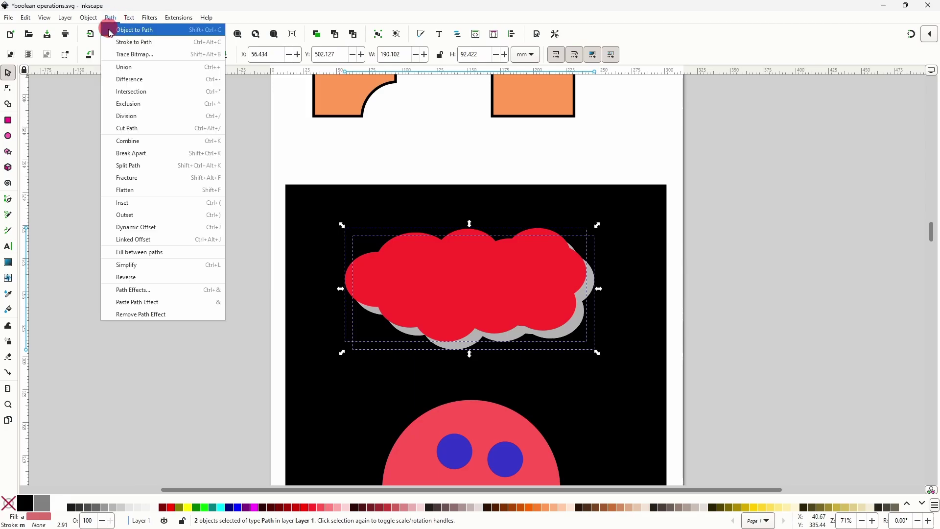
click(137, 78)
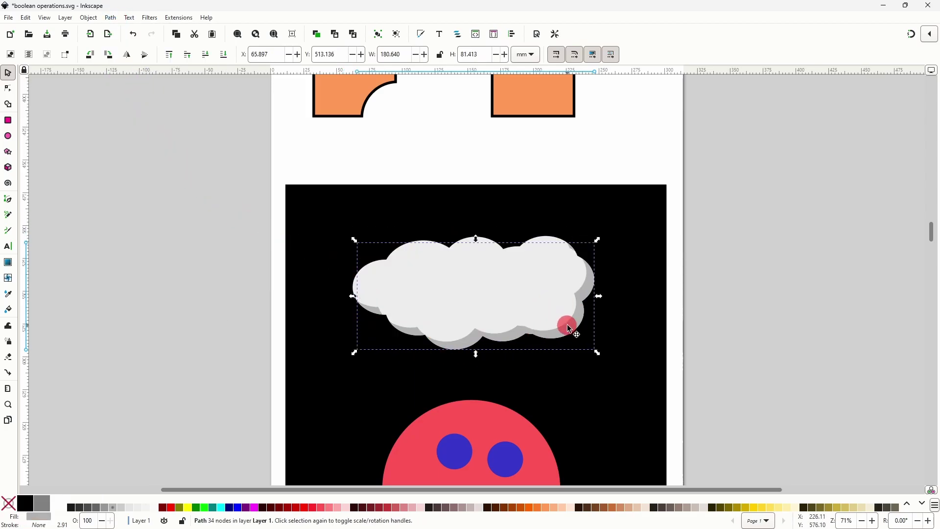
Move the grey shadow shape away from the cloud, undo the move, and deselect it
drag(567, 324, 587, 354)
key(ctrl+z)
click(620, 351)
scroll(603, 353, down, 4)
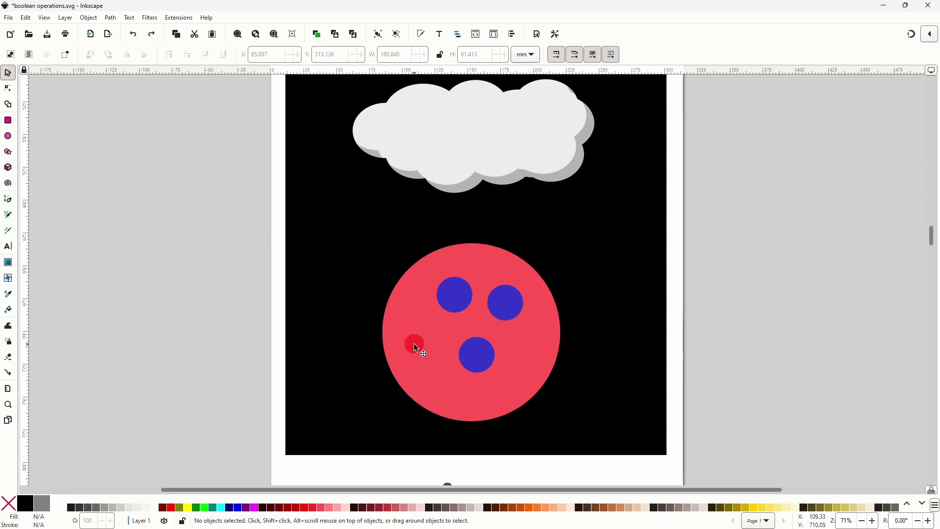
scroll(415, 343, down, 1)
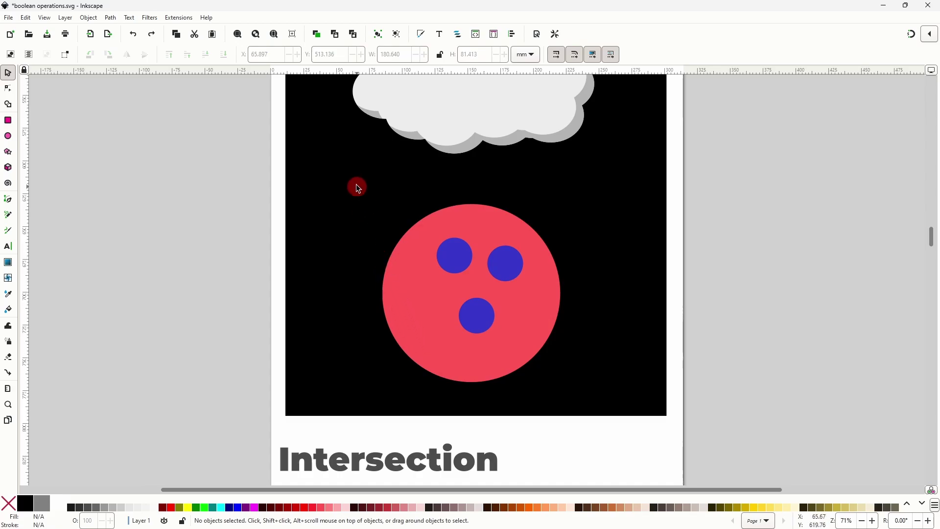
Try to subtract all three blue circles from the large red circle in one Difference operation, and undo it
drag(349, 175, 587, 390)
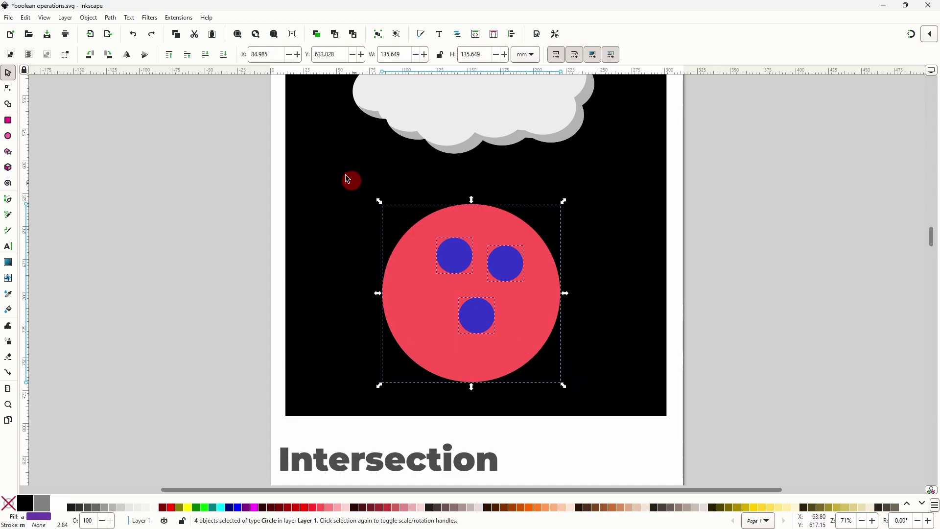
click(110, 17)
click(135, 72)
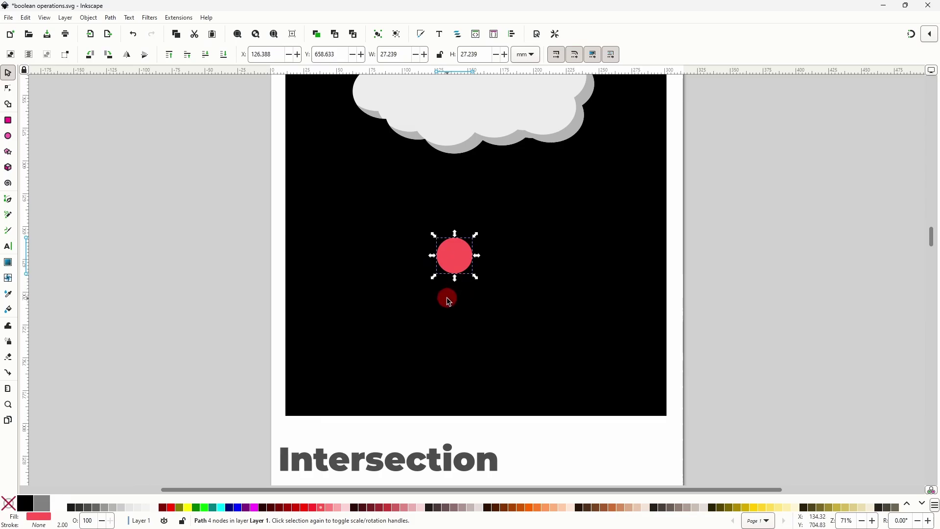
key(ctrl+z)
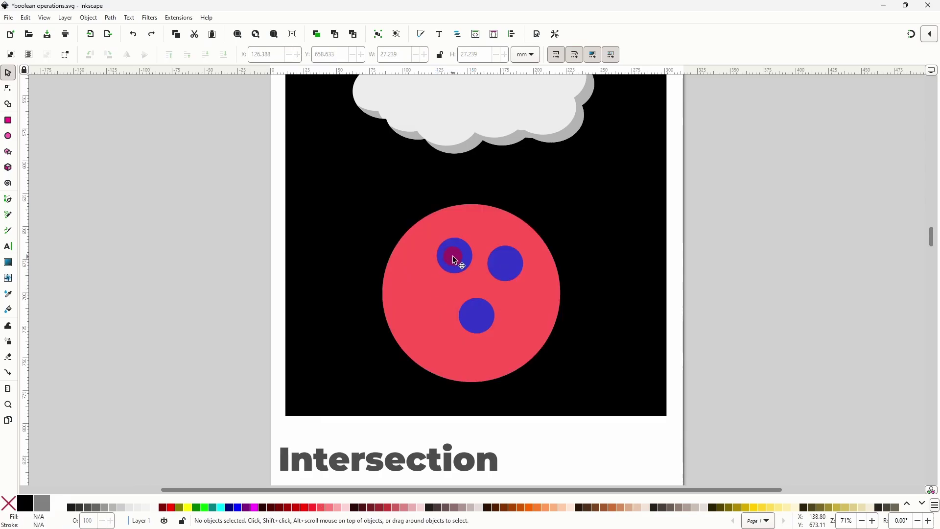
Subtract only the upper-left blue circle from the large red circle with Difference
click(454, 259)
shift+click(384, 277)
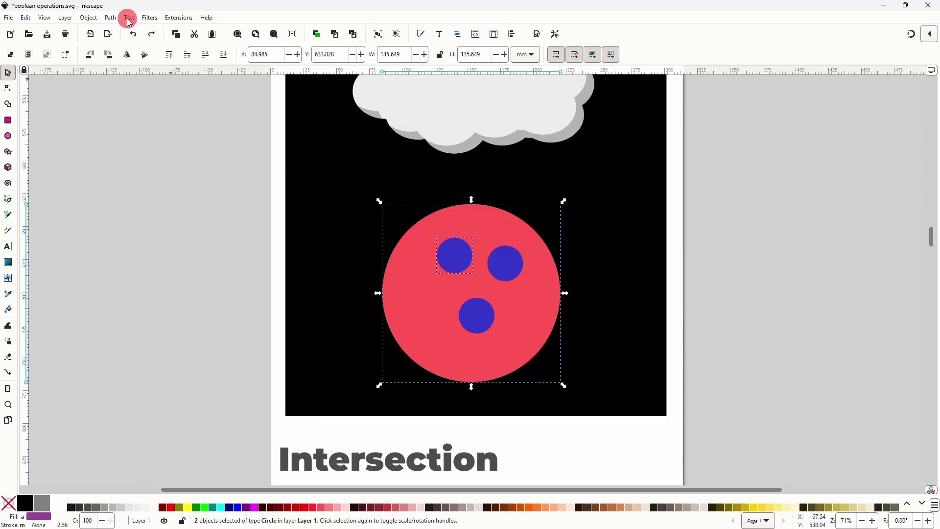
click(110, 18)
click(131, 83)
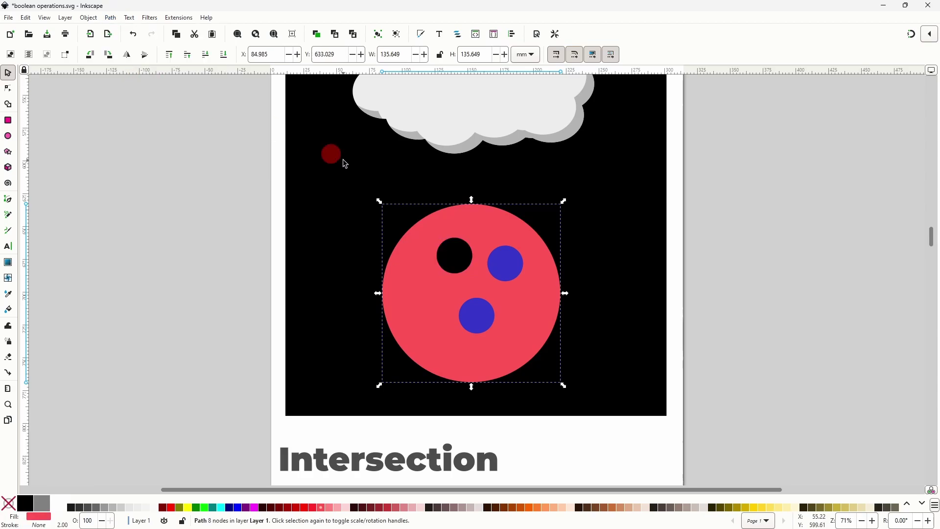
Subtract the upper-right blue circle from the red shape with Difference, and undo both single-circle subtractions
click(507, 268)
shift+click(417, 277)
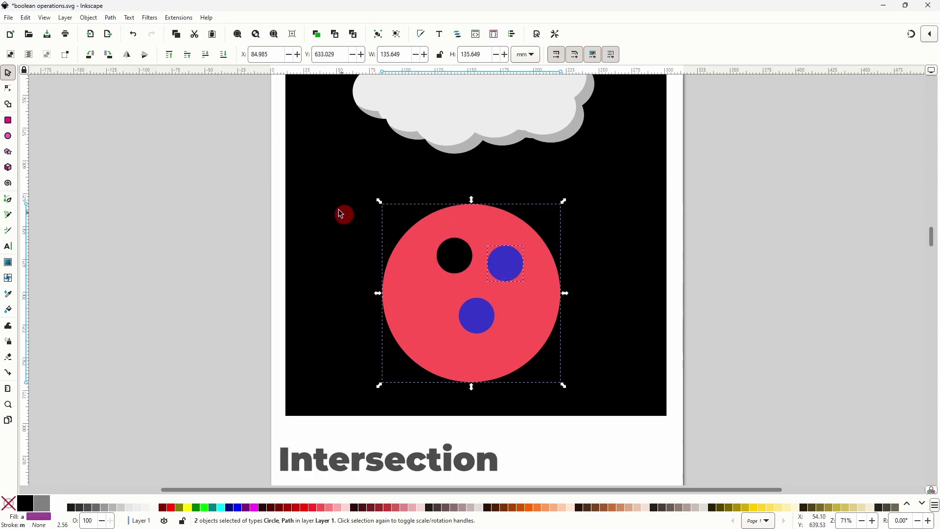
click(111, 18)
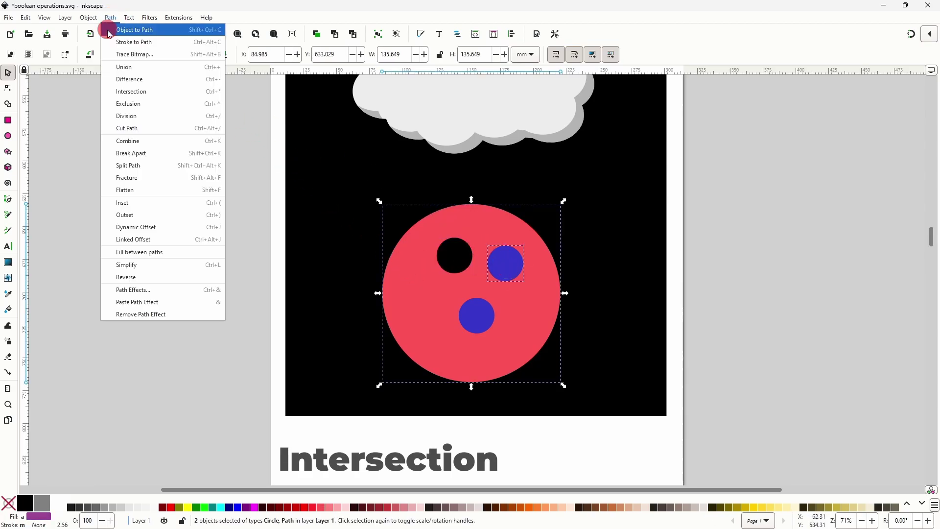
click(131, 83)
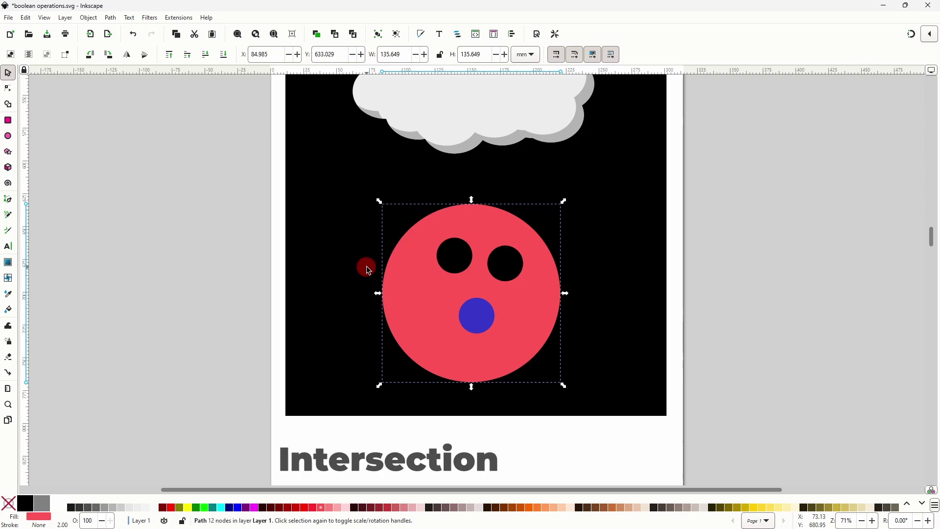
key(ctrl+z)
key(ctrl+z)
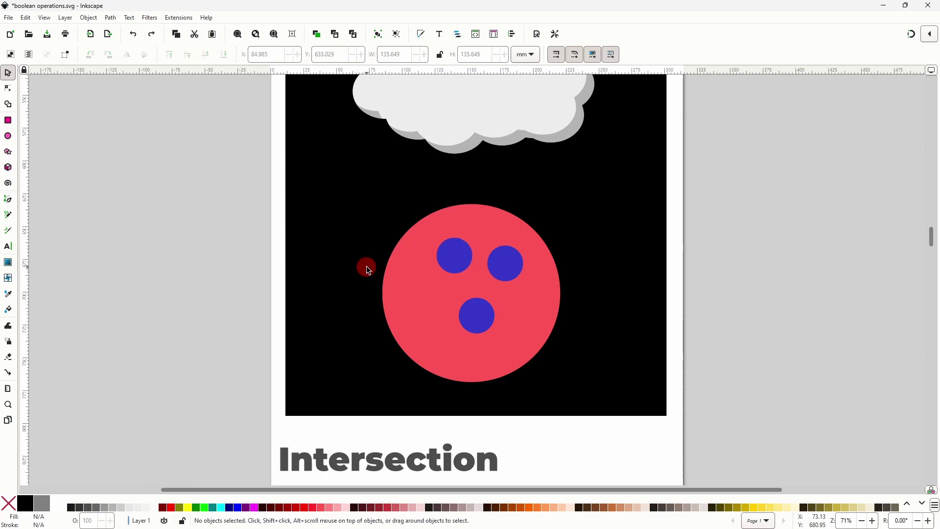
Merge the three blue circles into a single path with Union
click(460, 253)
shift+click(507, 260)
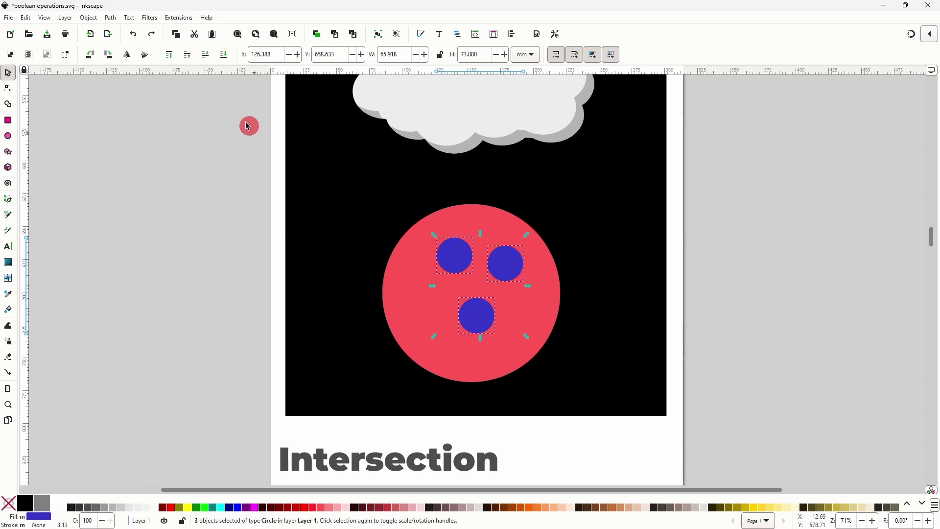
click(113, 18)
click(125, 65)
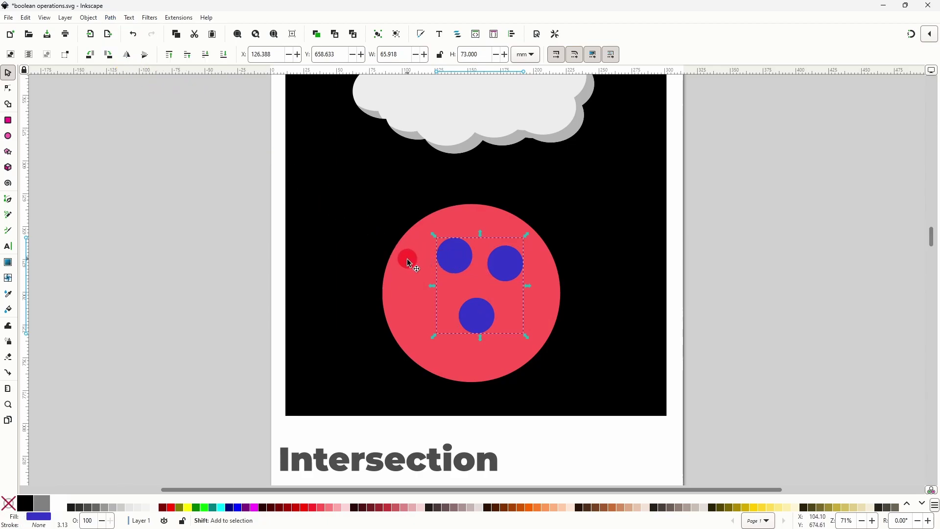
Subtract the merged blue circles from the large red circle with Difference, move the result about 12 mm up, and deselect it
shift+click(413, 278)
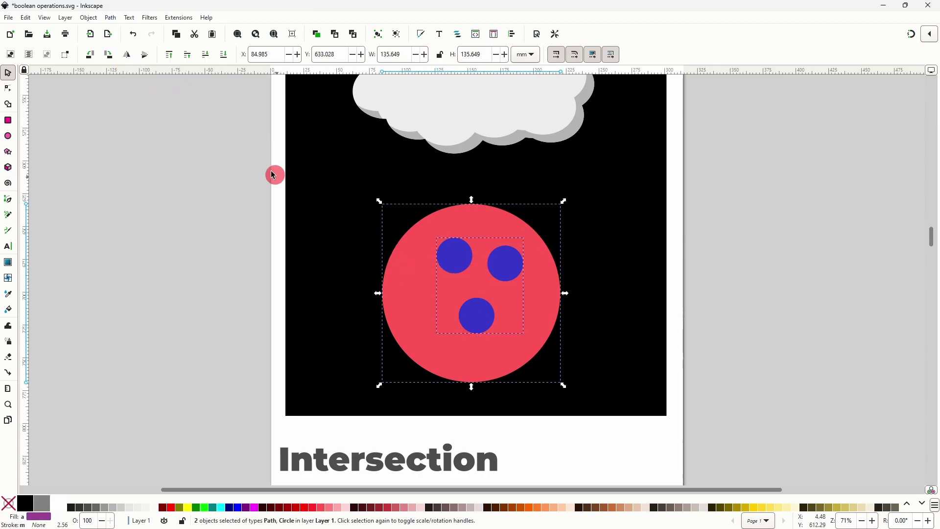
click(111, 17)
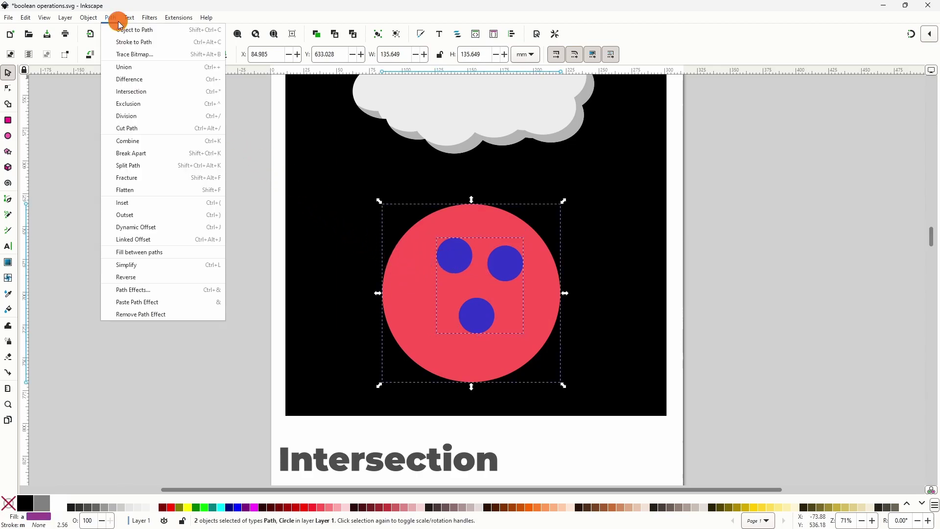
click(146, 82)
drag(497, 236, 503, 215)
click(368, 265)
Intersect the overlapping orange rectangle and blue circle in the Intersection section, and shift the result about 2 mm to the right
scroll(368, 267, down, 6)
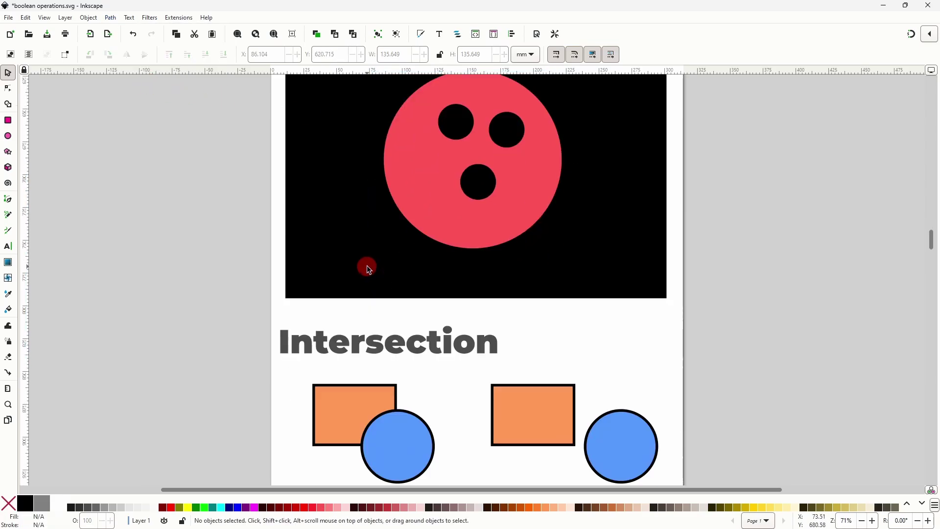
scroll(368, 268, down, 1)
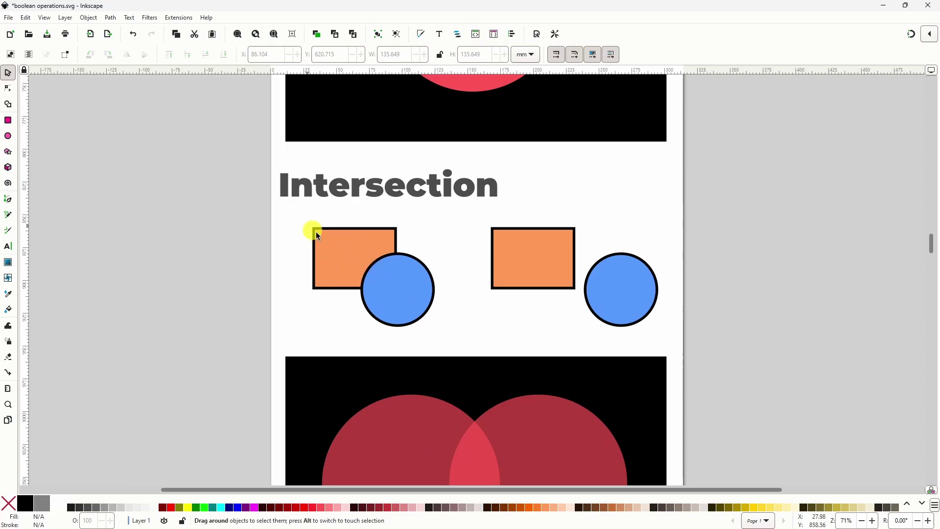
drag(300, 218, 445, 331)
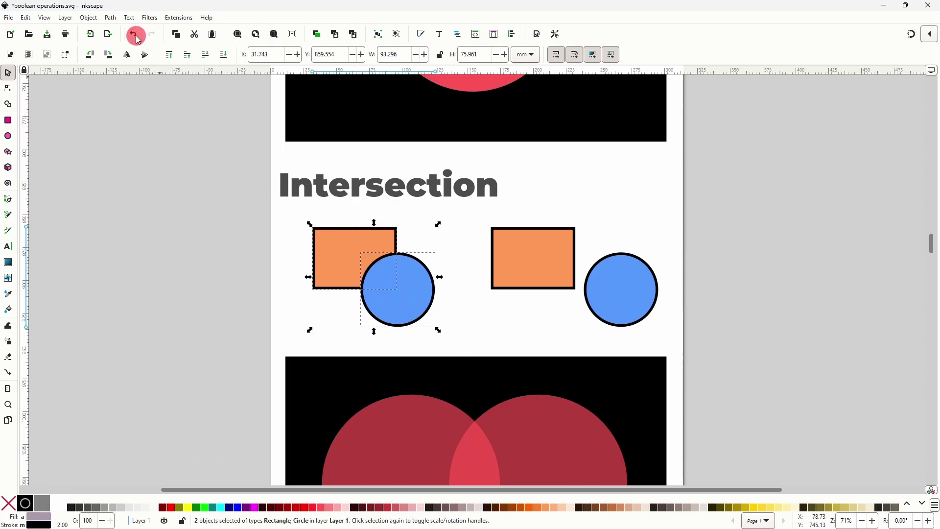
click(110, 17)
click(132, 93)
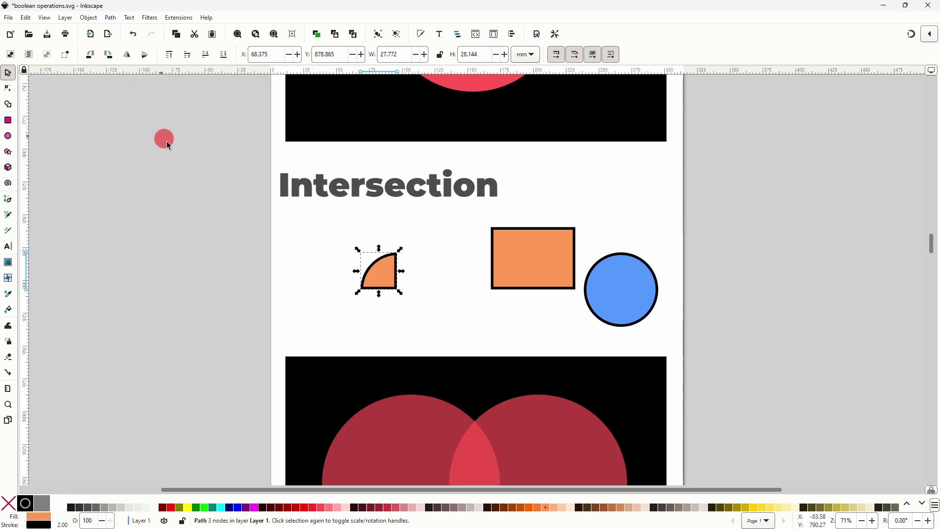
drag(388, 272, 386, 270)
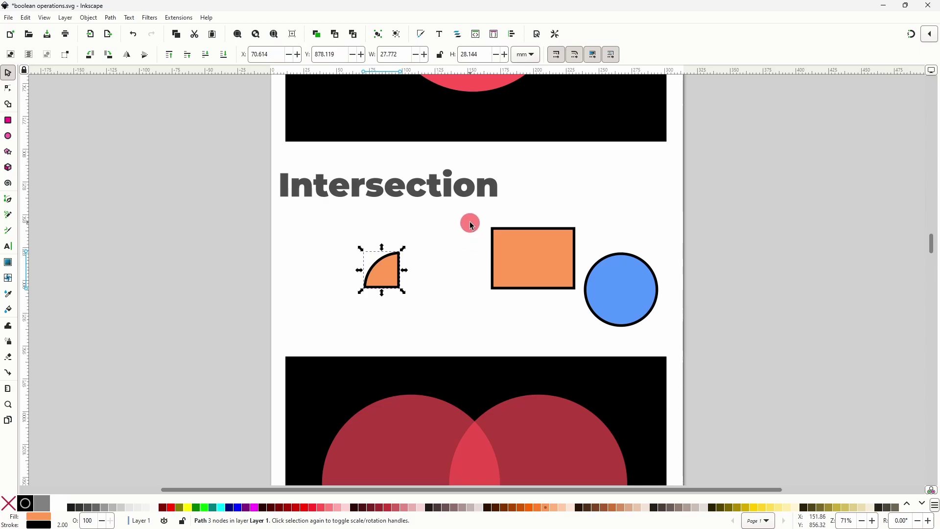
Apply Intersection to the separate, non-overlapping orange rectangle and blue circle in the same section
drag(470, 216, 678, 346)
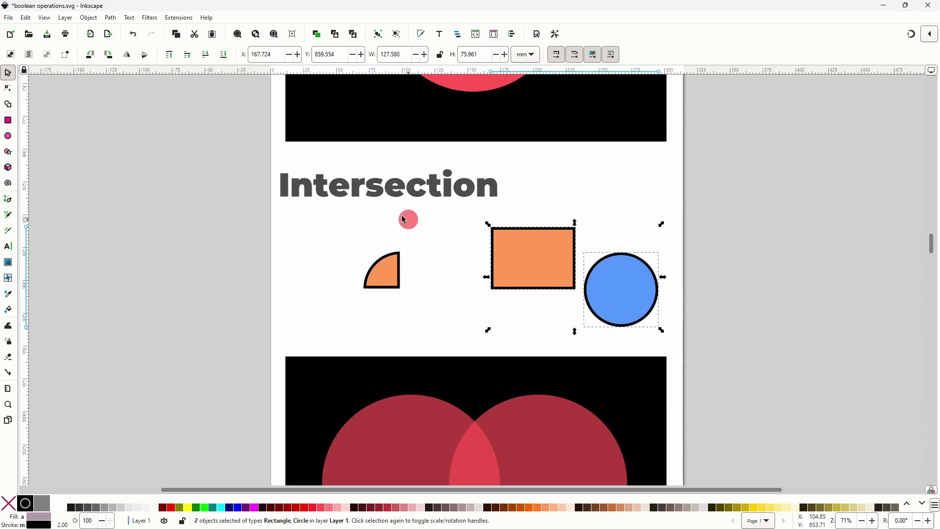
click(117, 19)
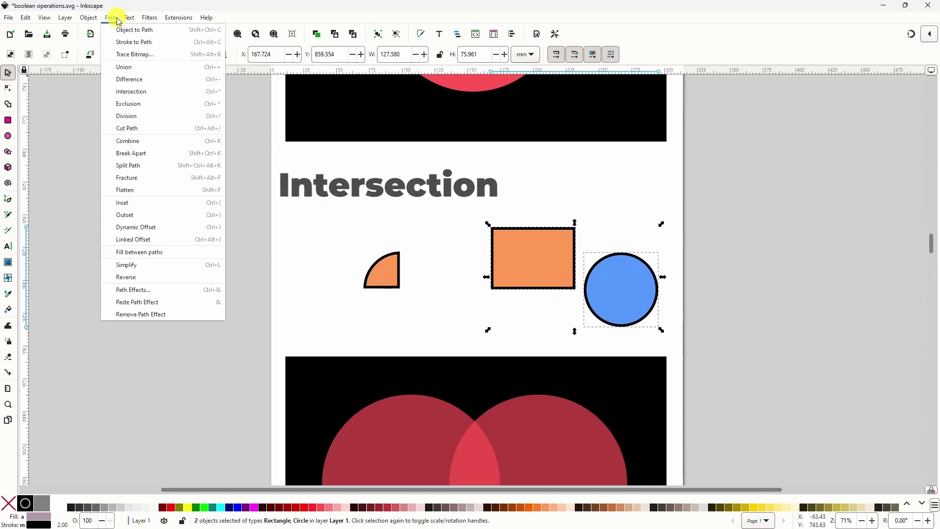
click(145, 92)
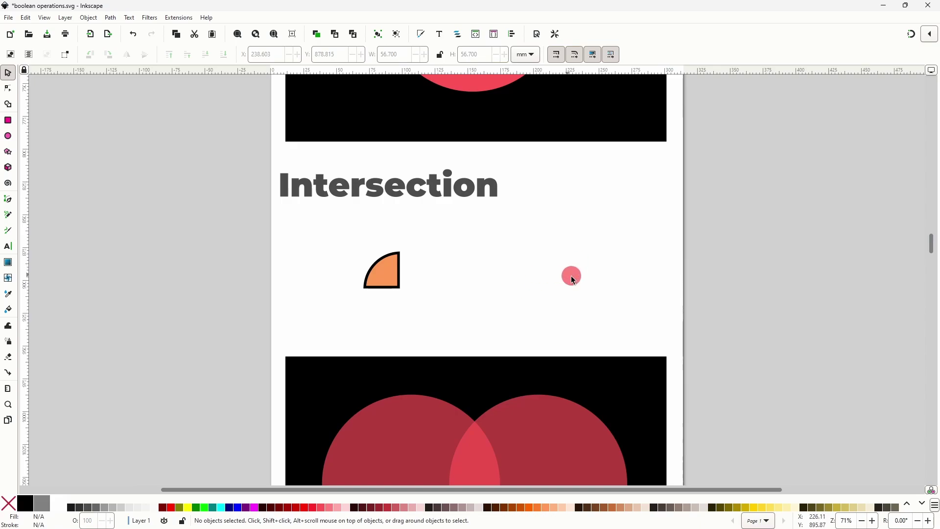
Intersect the two overlapping semi-transparent red circles on the black background to keep only the leaf-shaped overlap
scroll(557, 281, down, 8)
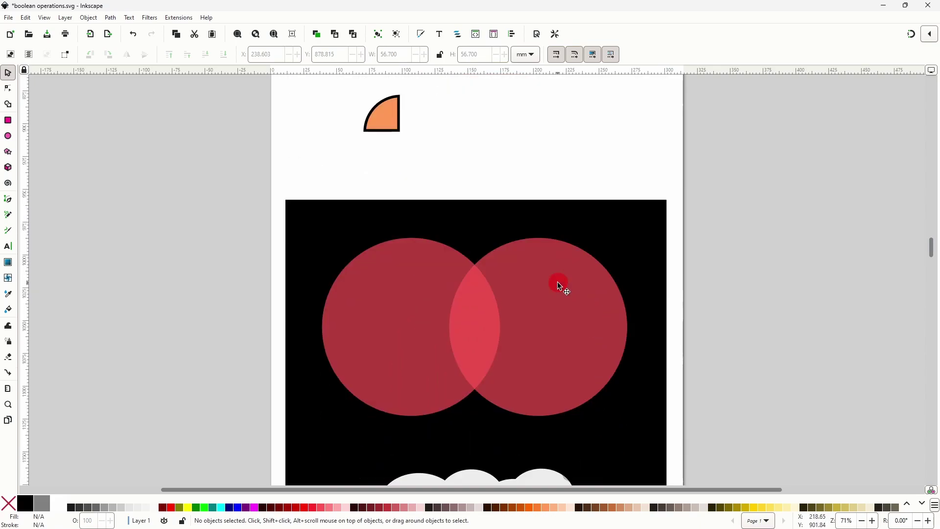
scroll(558, 282, down, 4)
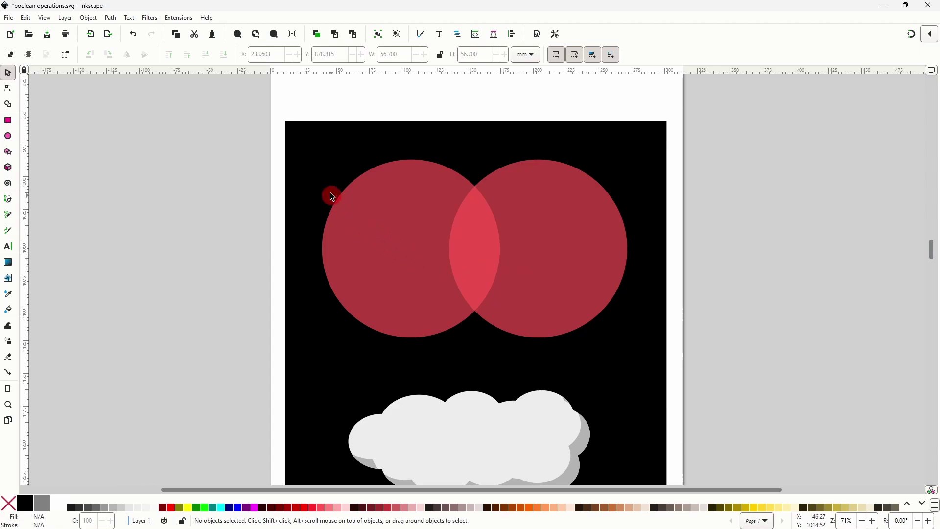
drag(309, 133, 621, 354)
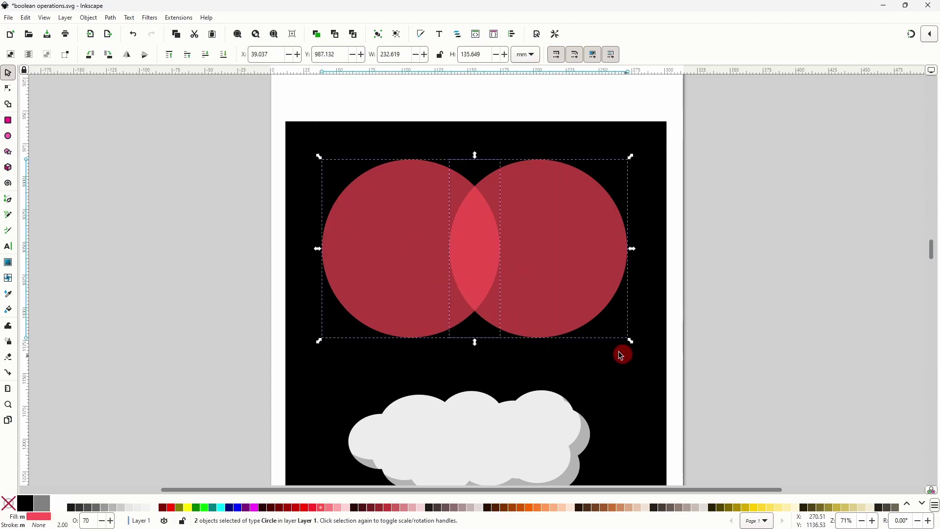
click(111, 17)
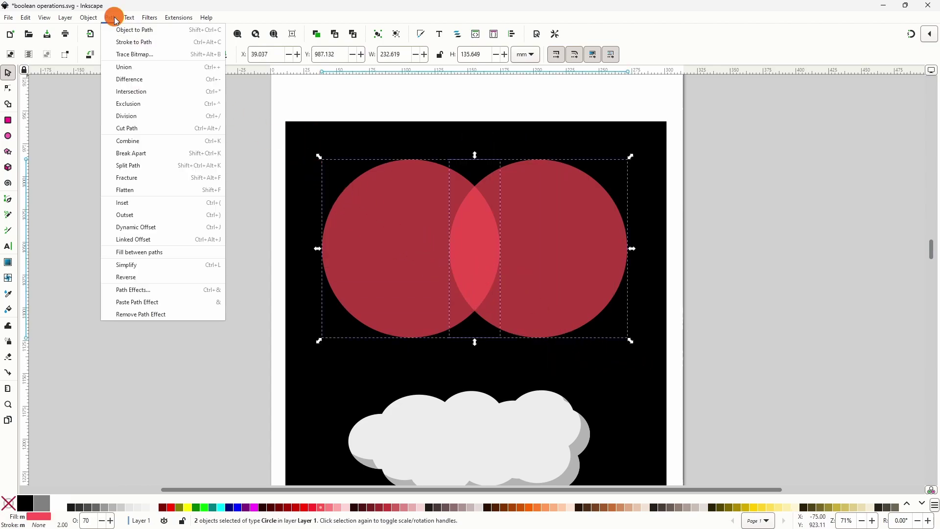
click(131, 90)
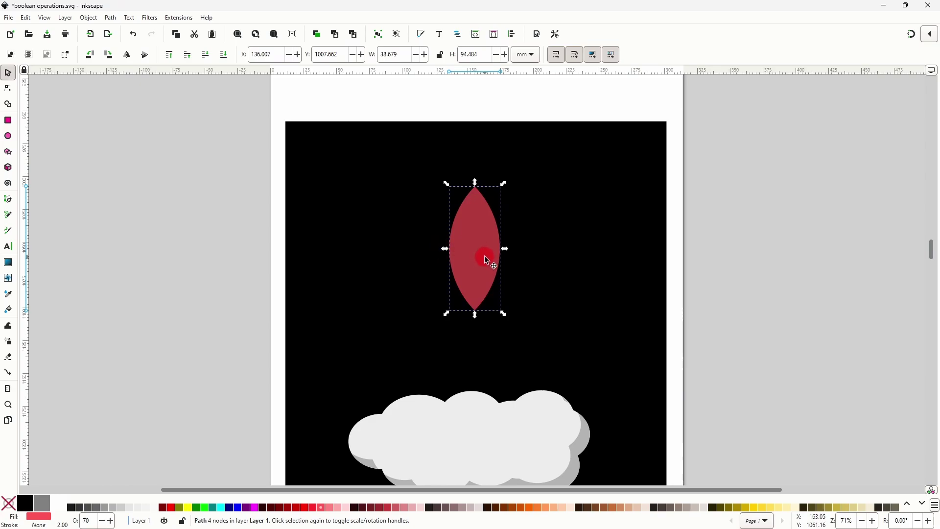
Rotate the red leaf shape counterclockwise so its upper tip leans left, set its opacity to 100, and deselect it
click(485, 257)
drag(505, 185, 440, 242)
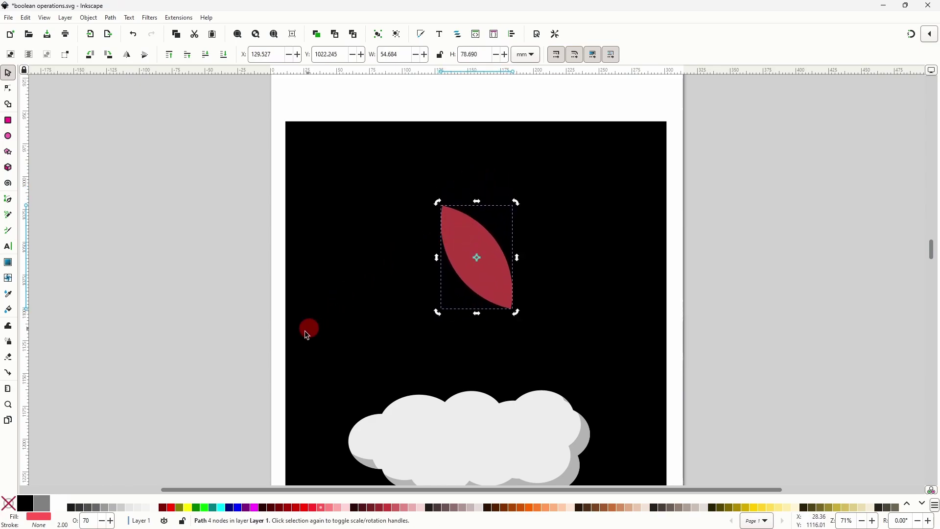
click(92, 521)
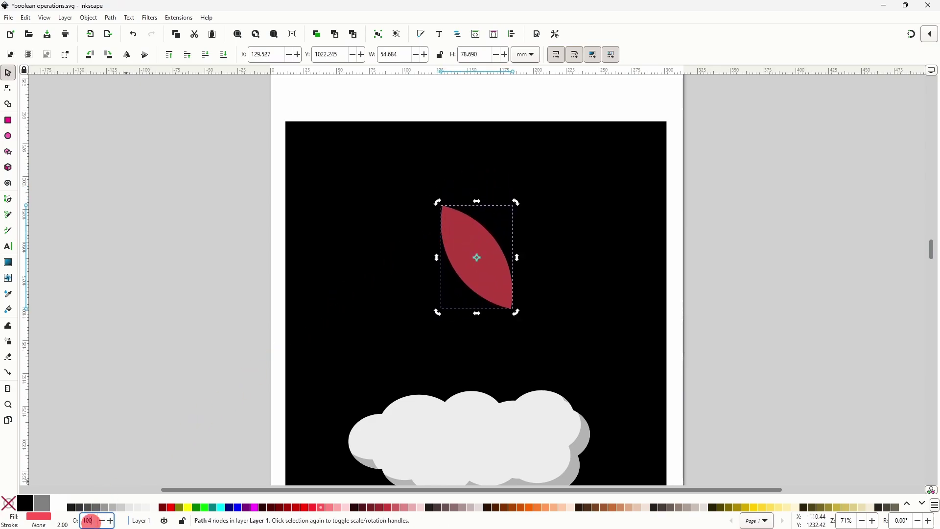
text(100)
key(Return)
click(370, 343)
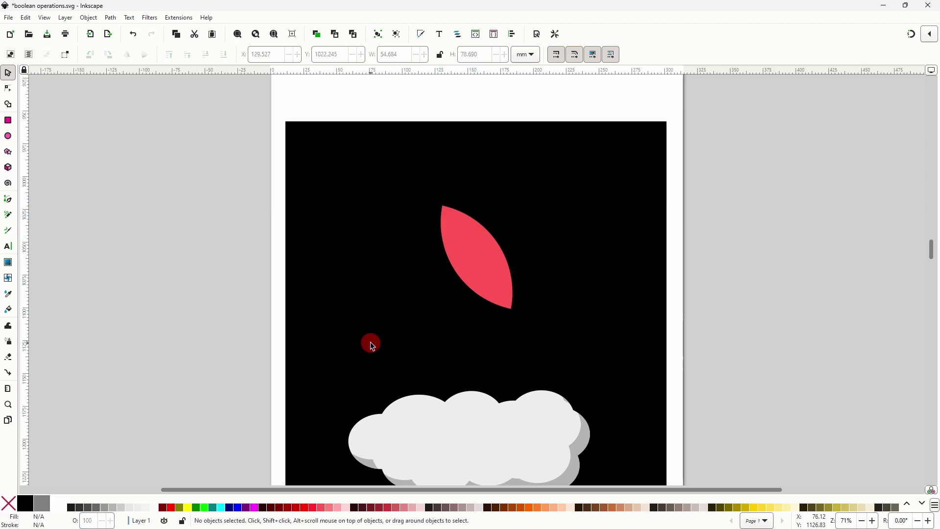
Start a Pen path left of the white cloud and run it in wavy curves across the cloud's upper part to just above its right lobe
scroll(371, 345, down, 5)
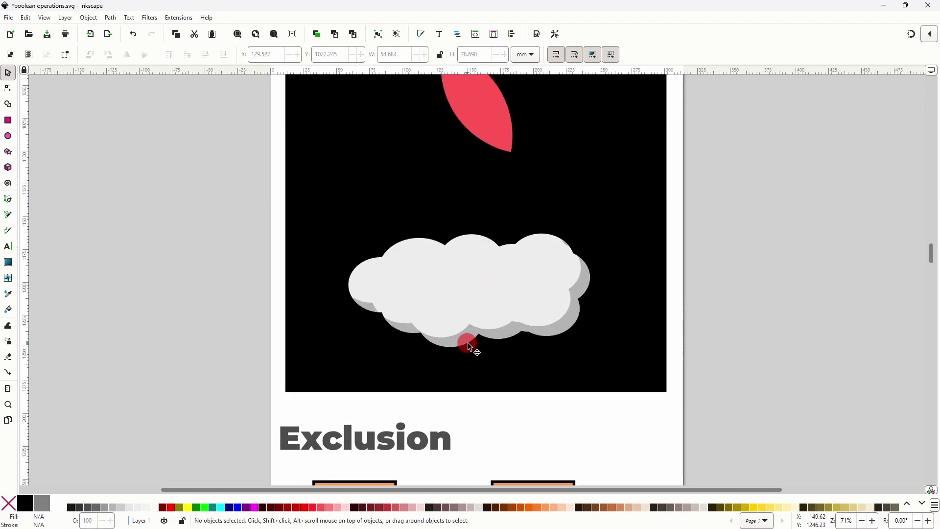
scroll(601, 319, down, 2)
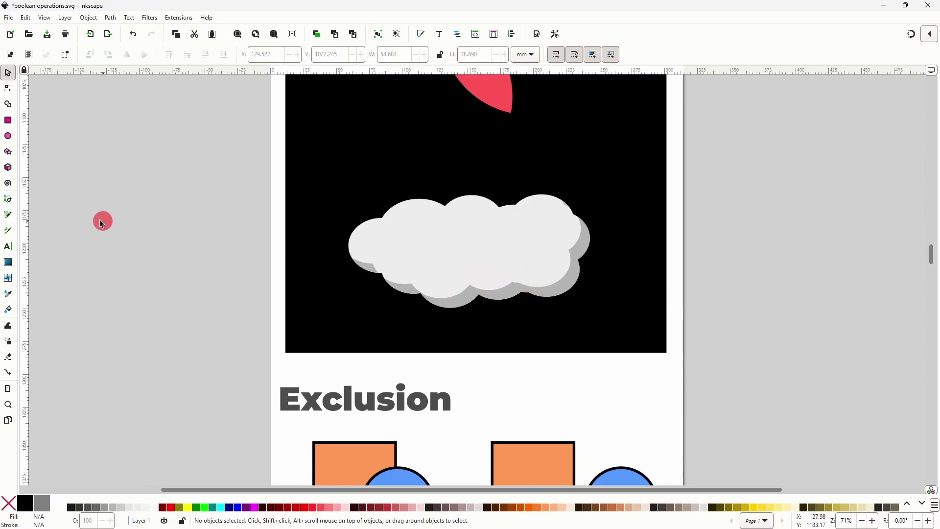
click(8, 198)
click(336, 261)
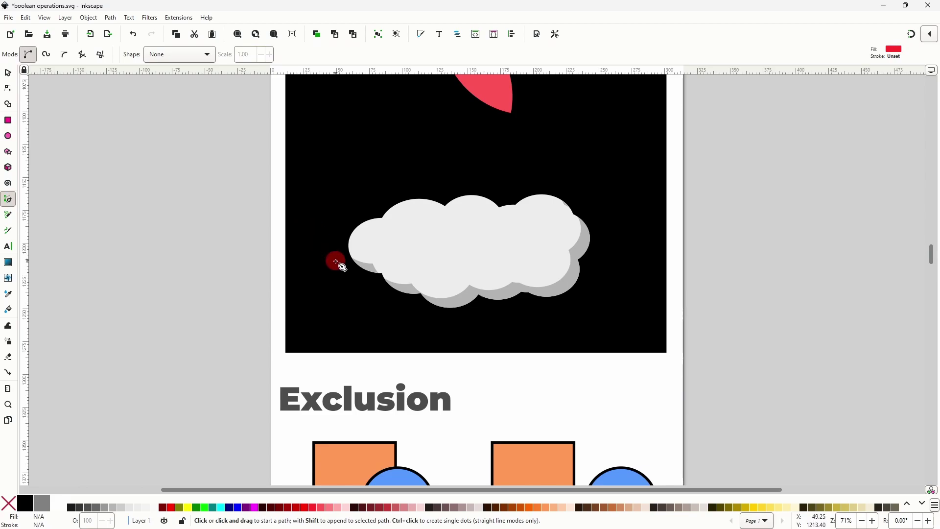
drag(395, 227, 411, 210)
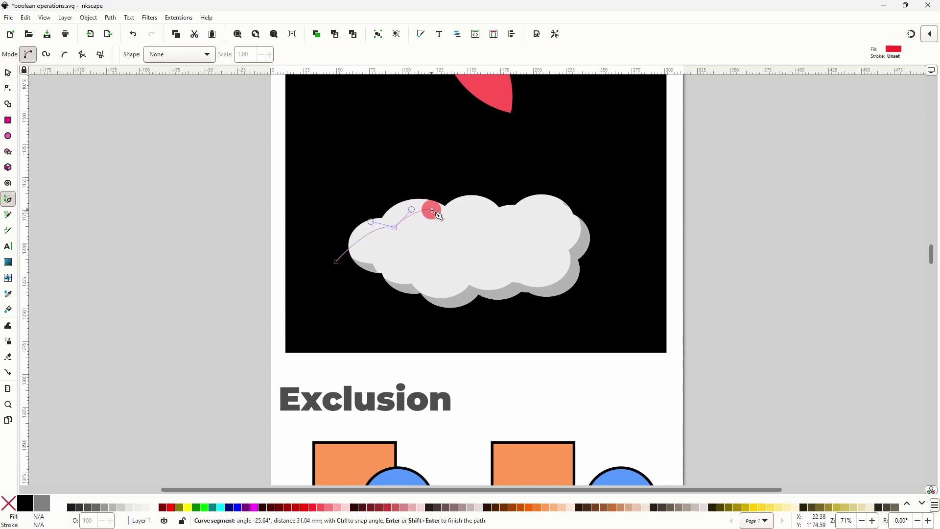
click(443, 213)
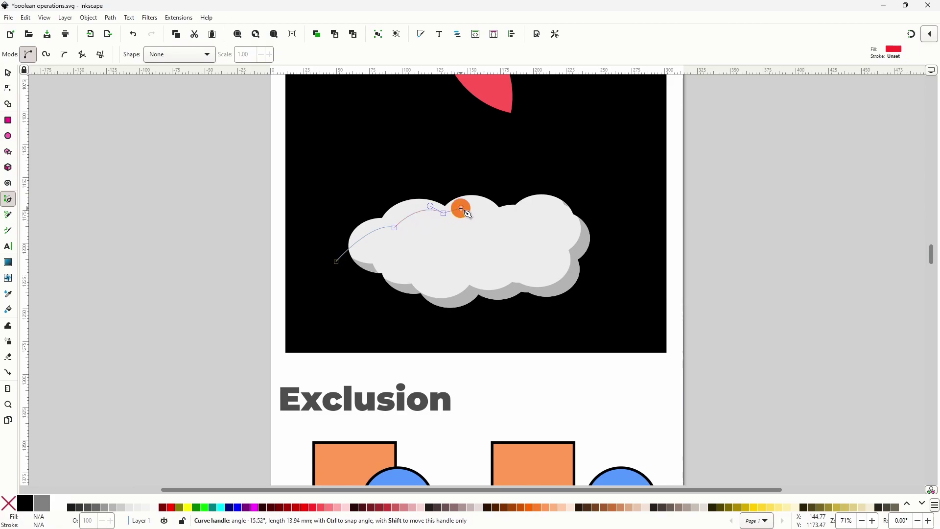
drag(495, 214, 539, 198)
click(564, 184)
Close the path with straight segments above and around the cloud's upper left, making a shape about 175 by 66 mm, and fill it white
click(489, 175)
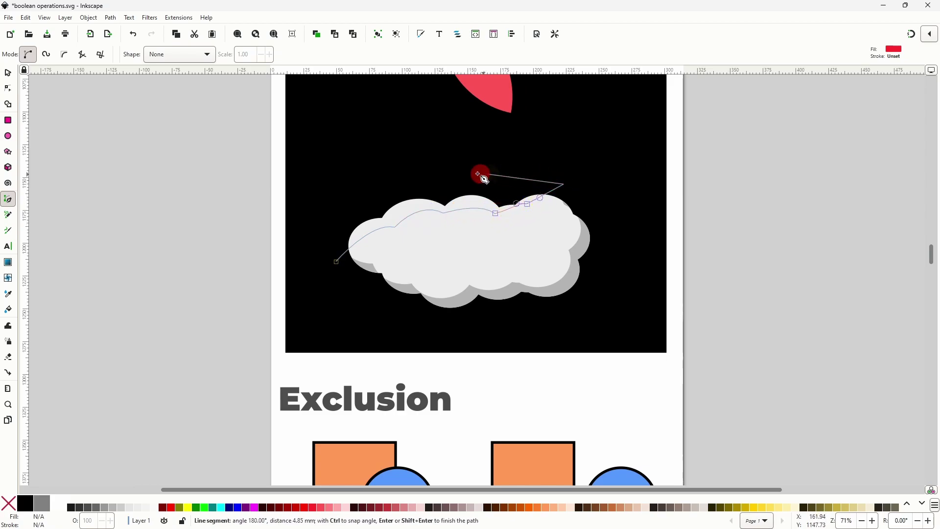
click(410, 181)
click(348, 199)
click(334, 225)
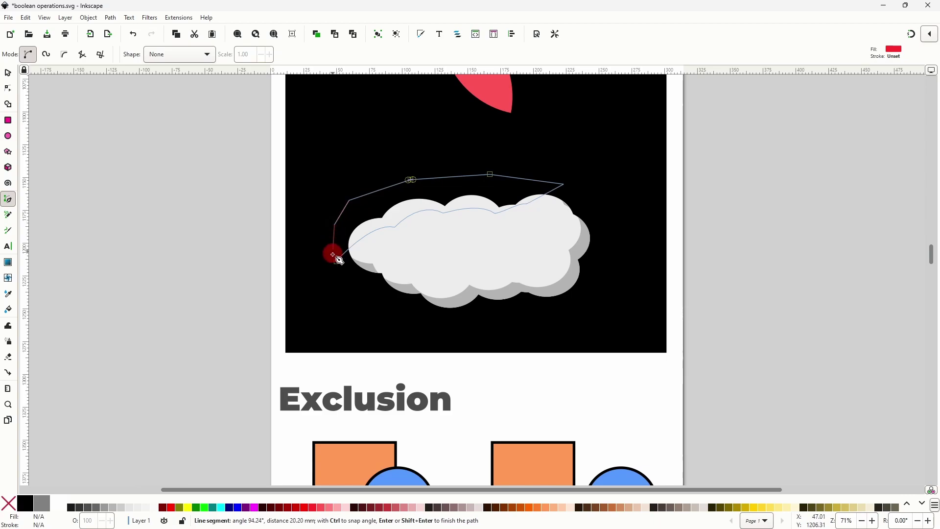
click(336, 262)
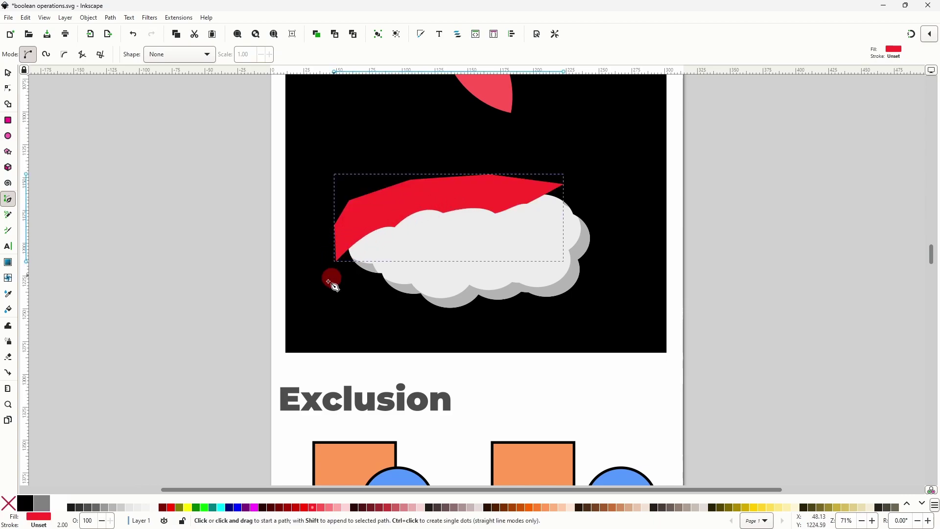
click(65, 509)
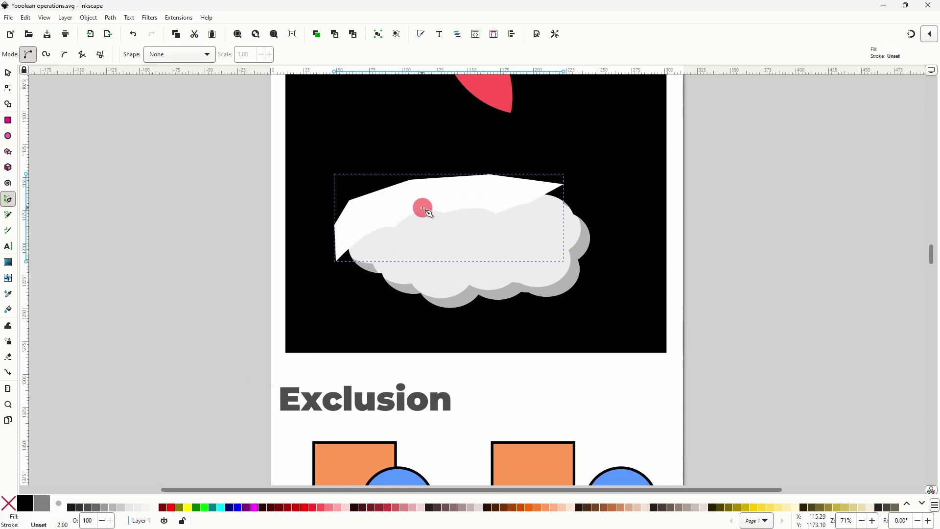
Duplicate the full base cloud and intersect the copy with the white shape to leave a highlight along the cloud's upper edge
click(8, 72)
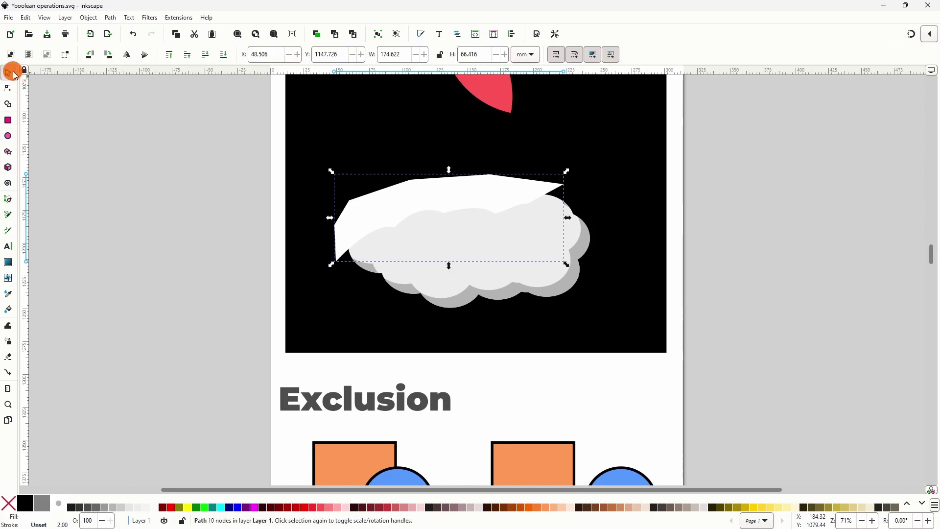
click(449, 243)
right_click(453, 246)
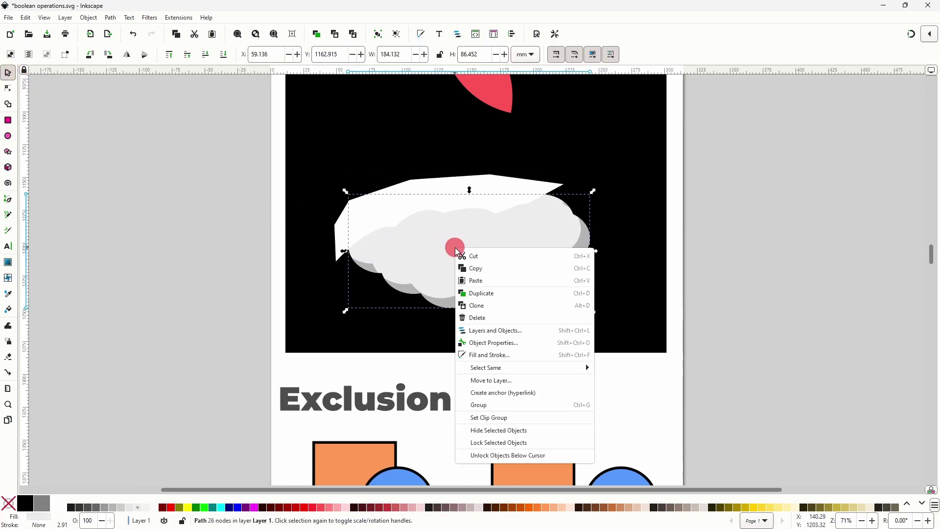
click(479, 287)
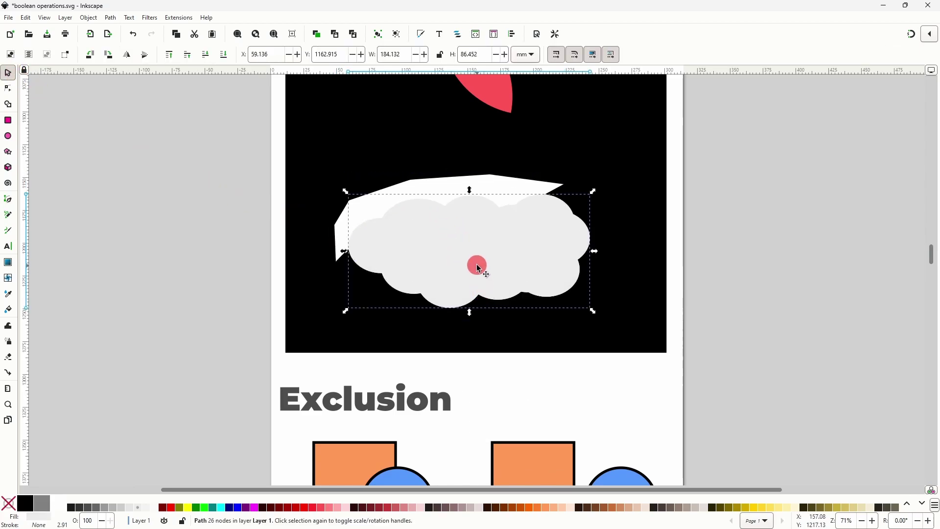
shift+click(453, 185)
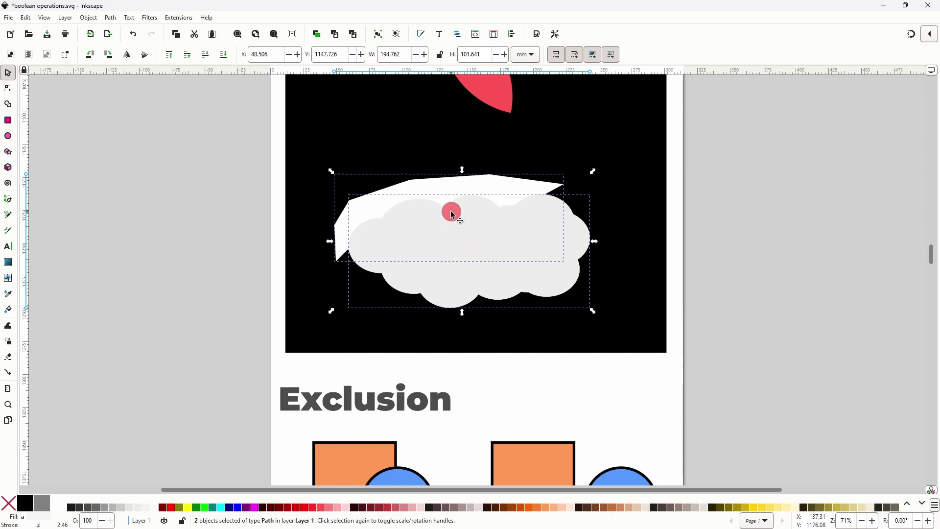
click(110, 17)
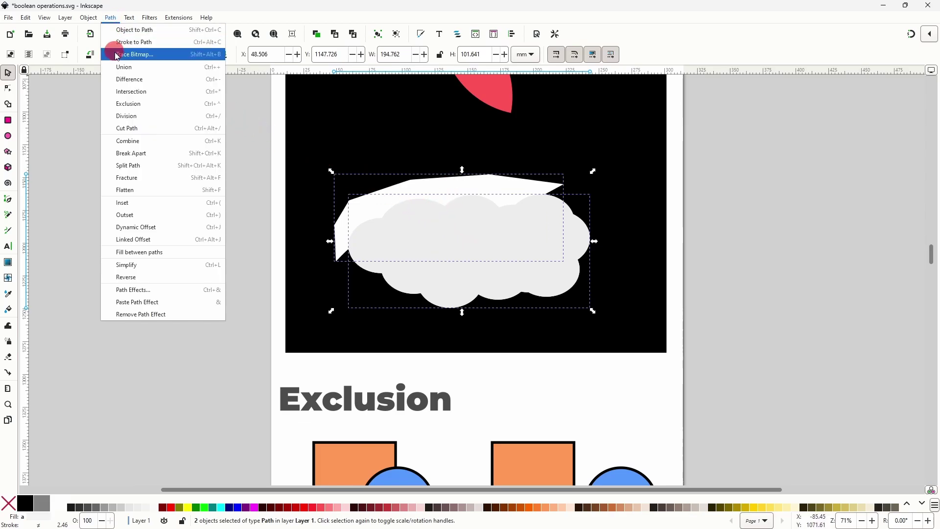
click(137, 91)
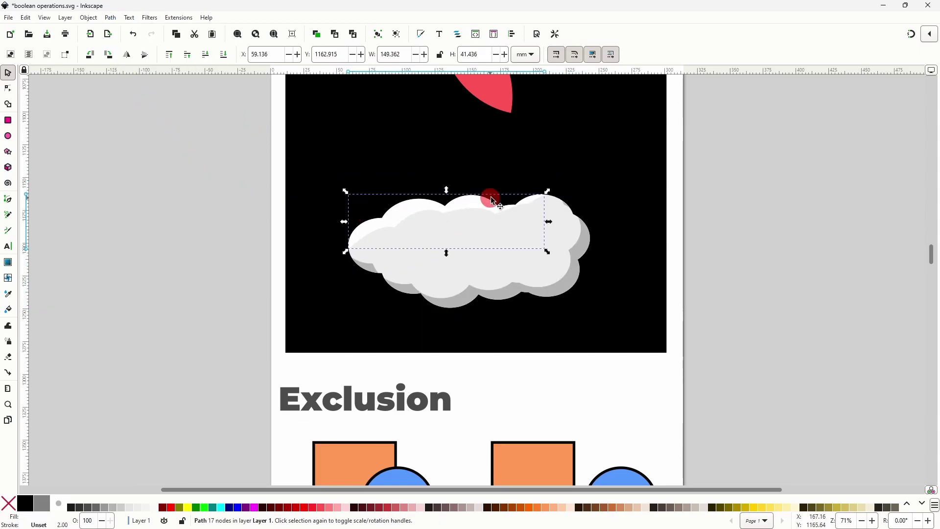
Try moving the white highlight up off the cloud, undo the move, and deselect it
drag(483, 206, 482, 179)
key(ctrl+z)
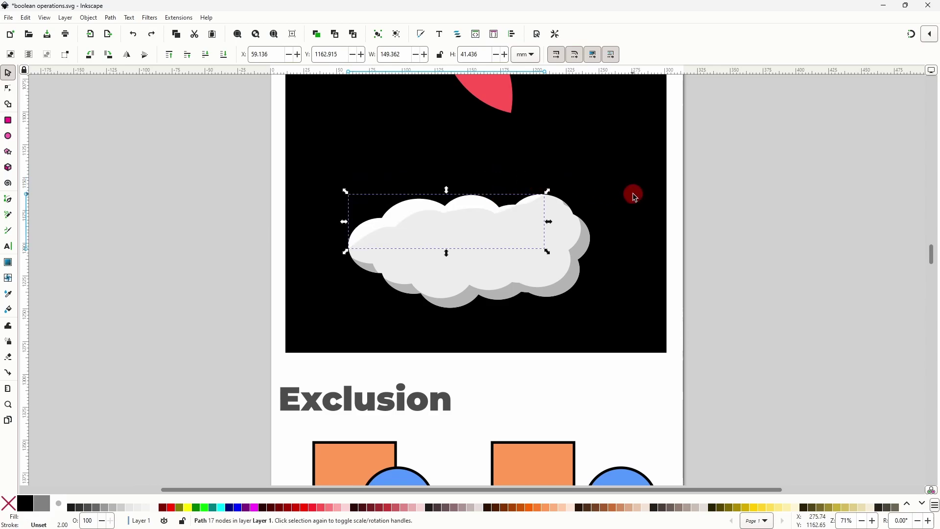
click(636, 193)
Apply Exclusion to the overlapping orange rectangle and blue circle in the Exclusion section
scroll(634, 230, down, 10)
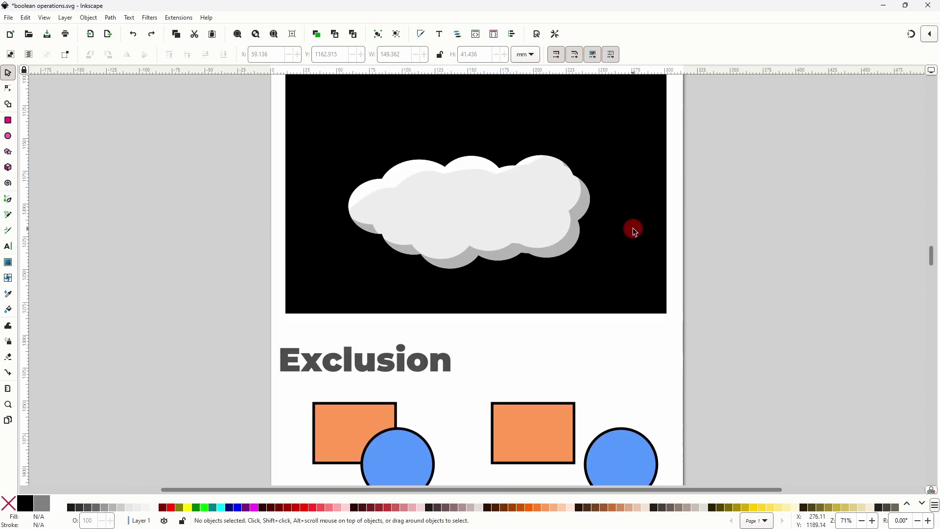
scroll(633, 230, down, 2)
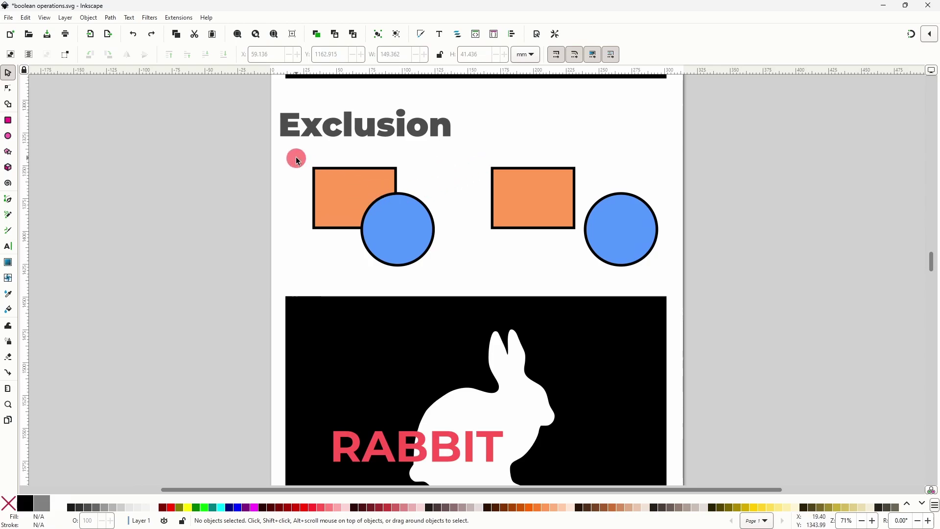
drag(296, 157, 454, 290)
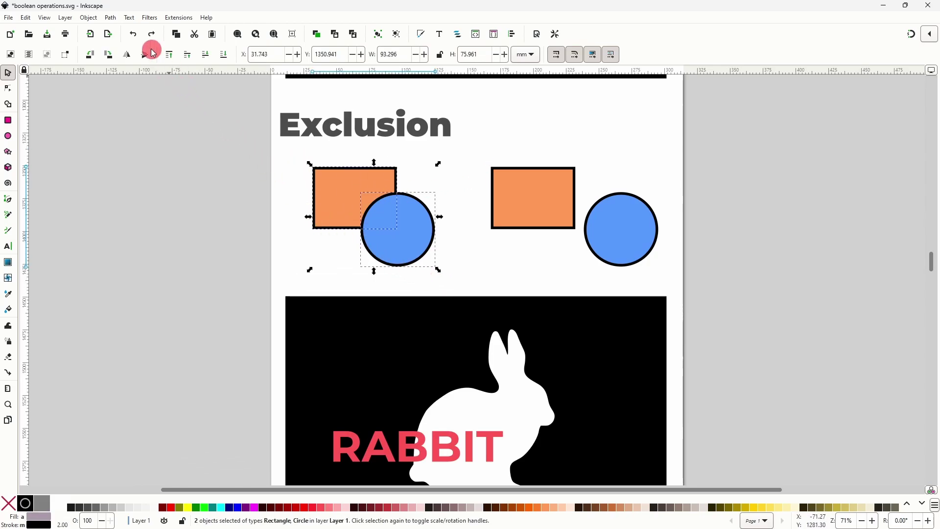
click(110, 18)
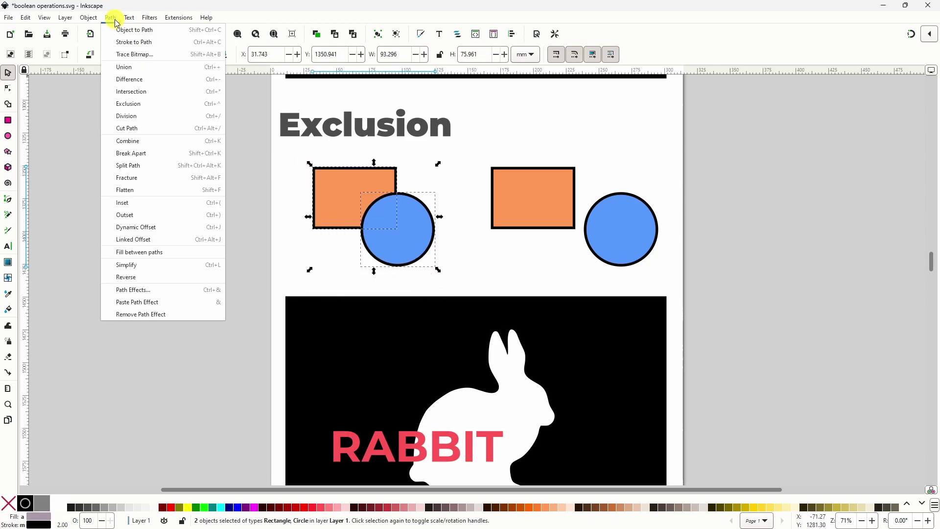
click(140, 106)
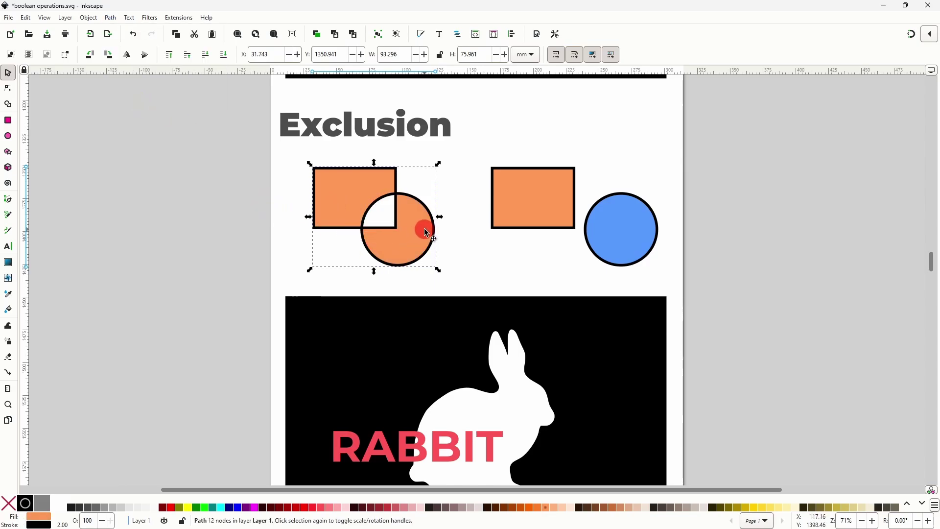
Apply Exclusion to the separate, non-overlapping orange rectangle and blue circle in the same section
drag(479, 155, 687, 281)
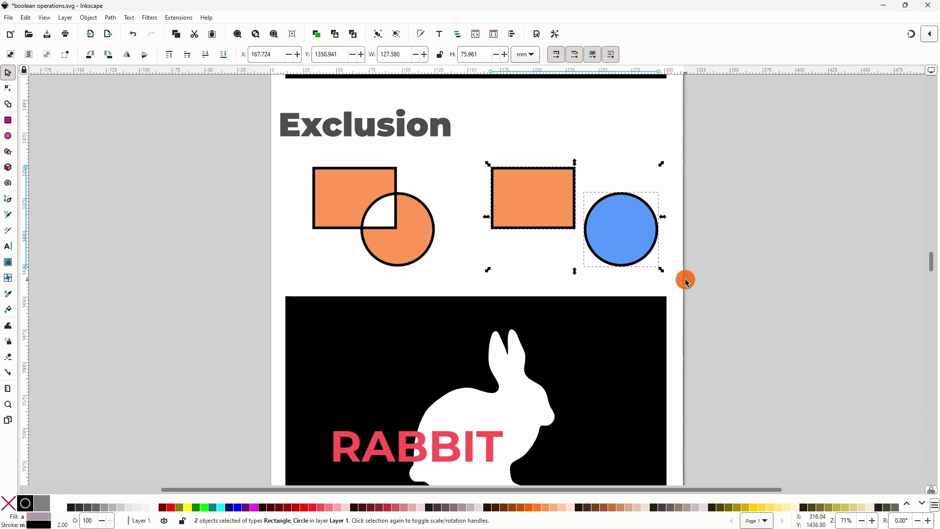
click(111, 18)
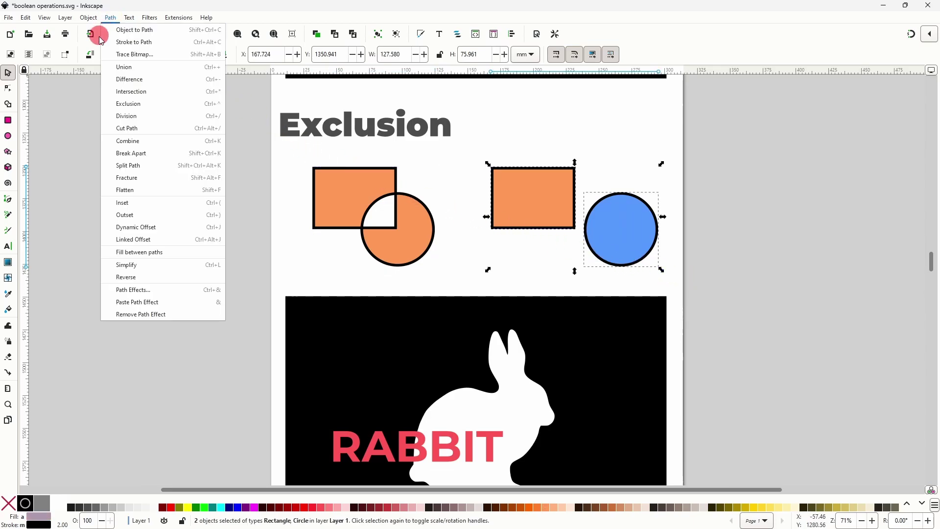
click(138, 104)
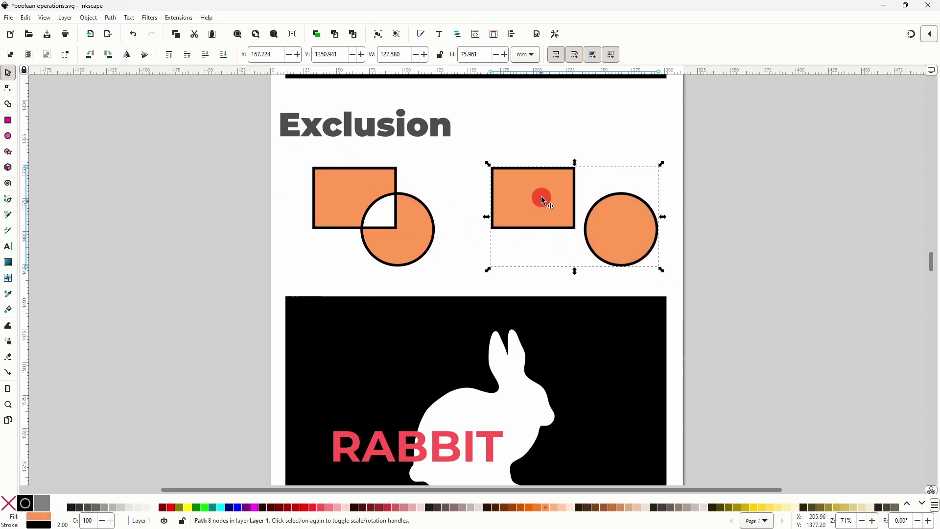
Apply Exclusion to the white rabbit silhouette and the RABBIT text, and fill the combined shape with light red
scroll(556, 244, down, 8)
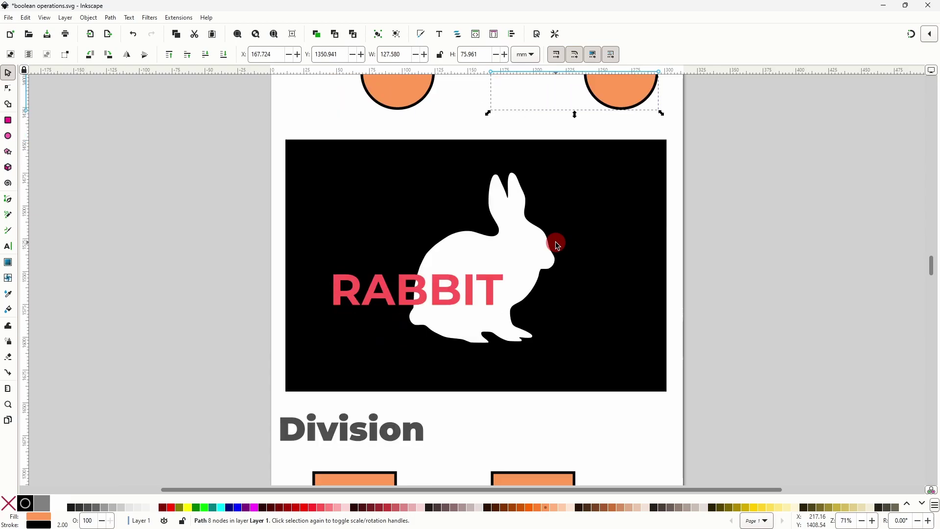
key(Escape)
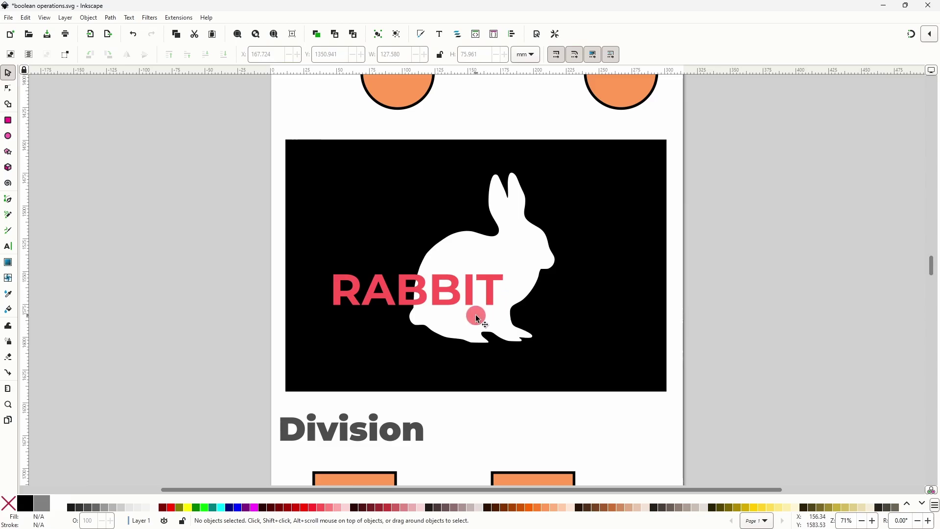
drag(325, 167, 589, 365)
click(110, 18)
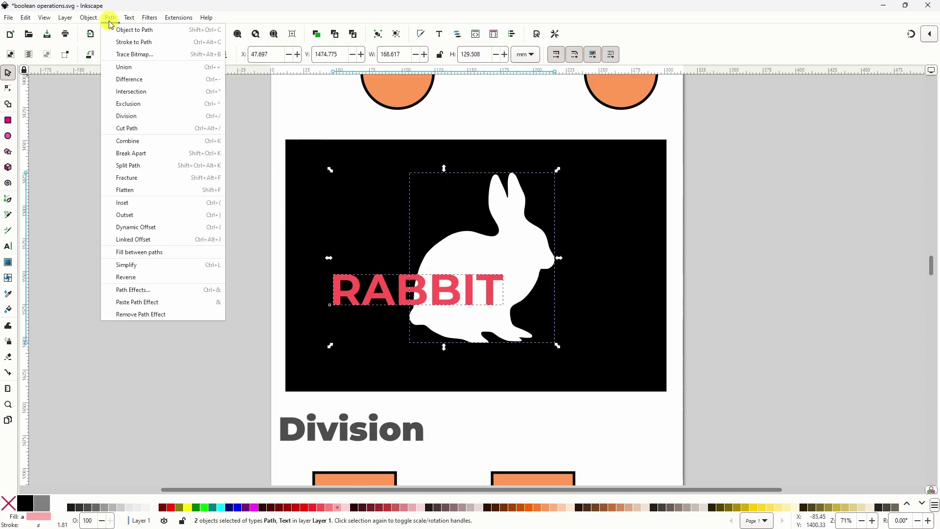
click(161, 108)
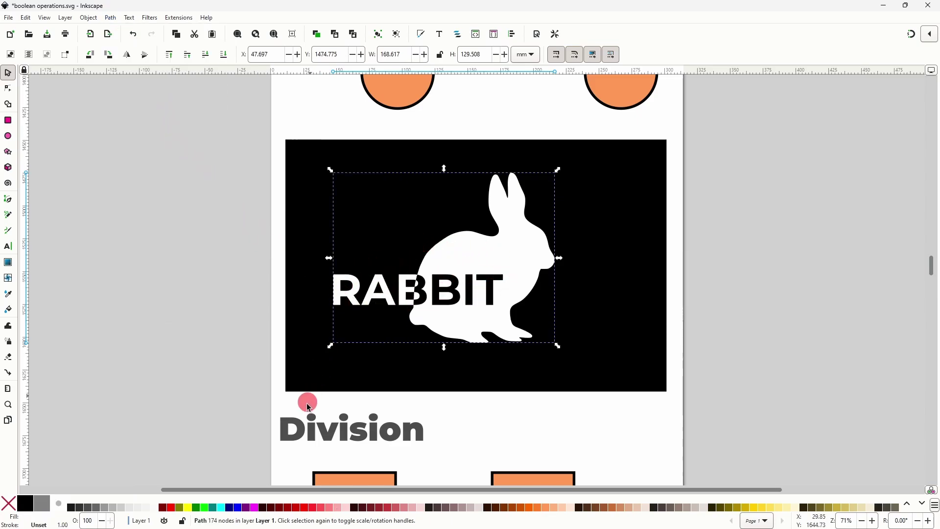
click(323, 509)
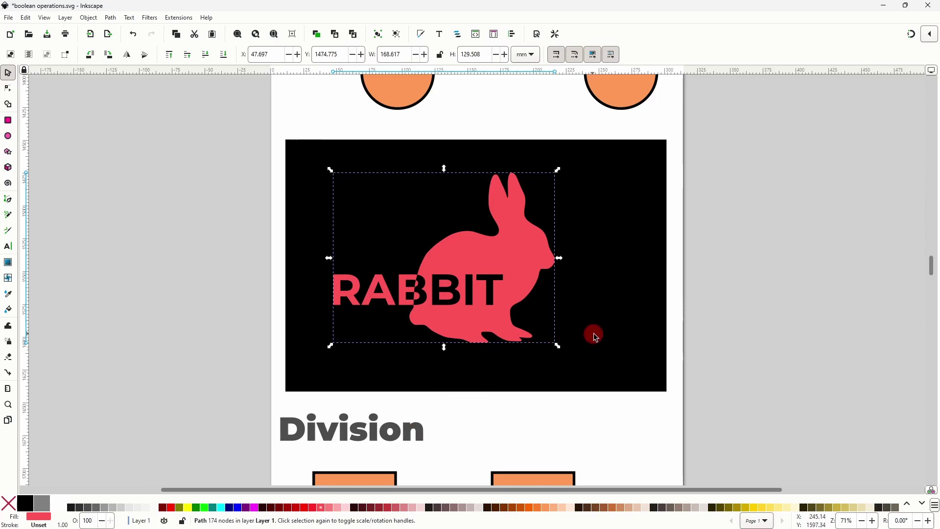
key(Escape)
Divide the overlapping rectangle by the circle in the Division section, and move the cut-out corner piece about 10 mm right and 10 mm down
scroll(579, 341, down, 10)
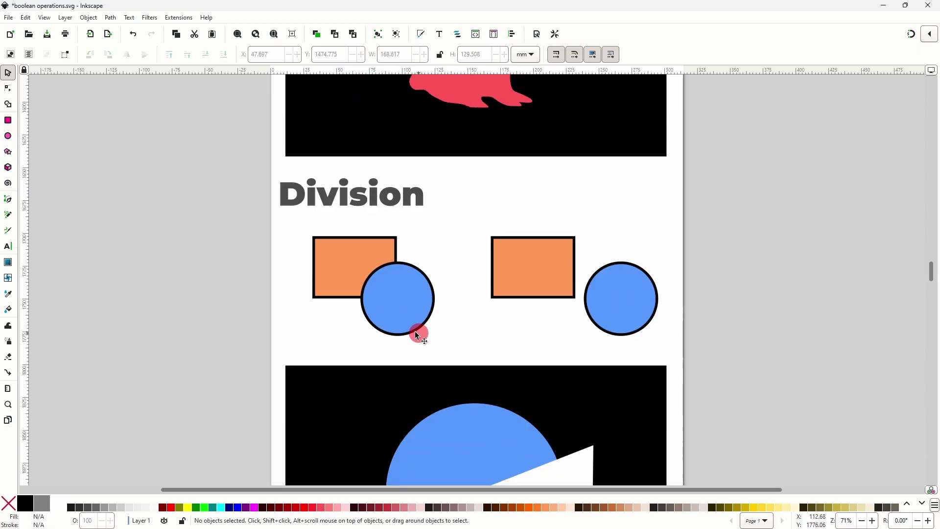
drag(292, 225, 441, 340)
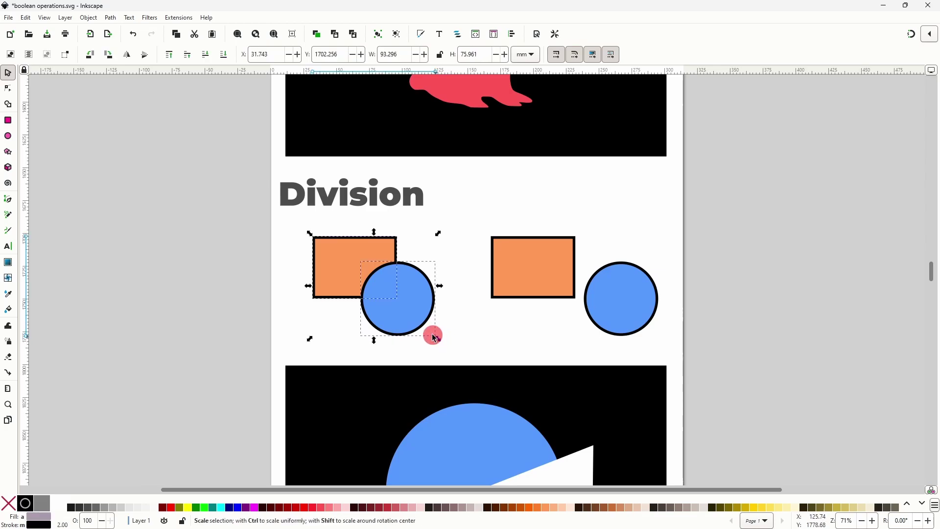
click(116, 17)
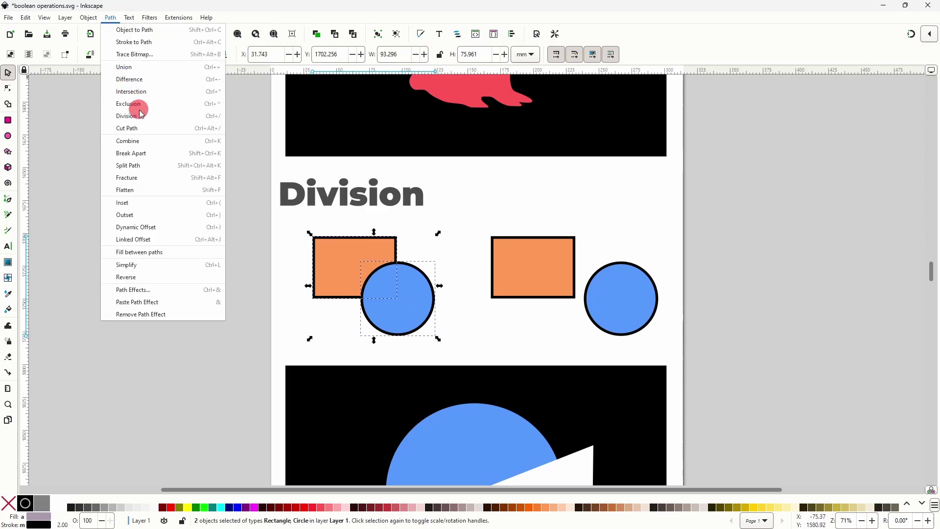
click(144, 116)
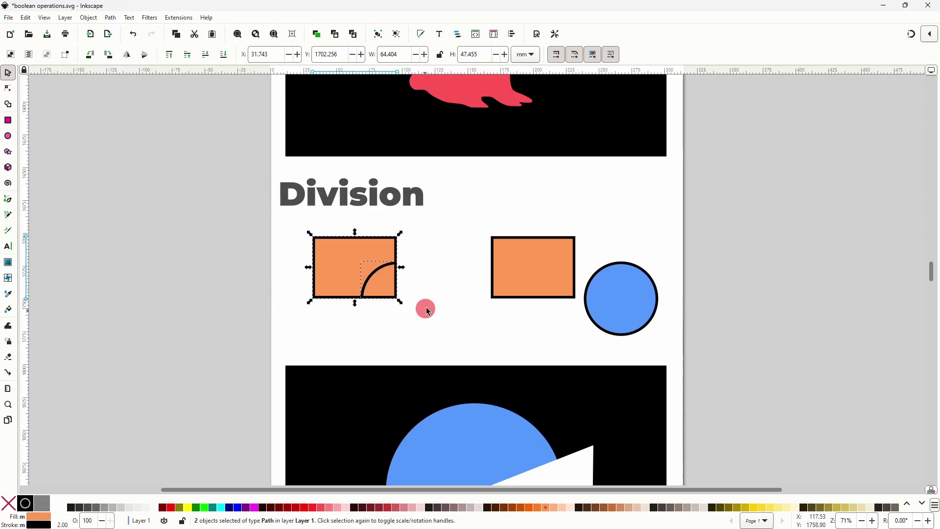
drag(384, 281, 398, 295)
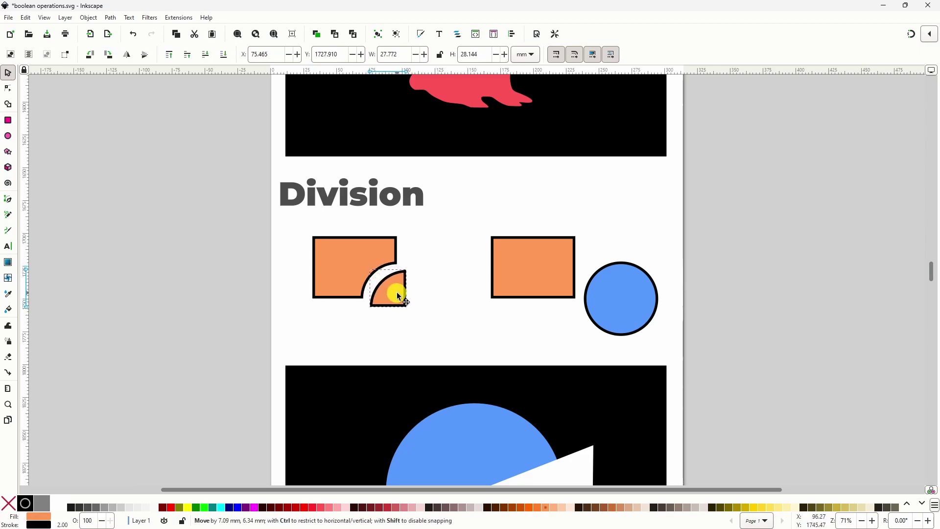
click(391, 316)
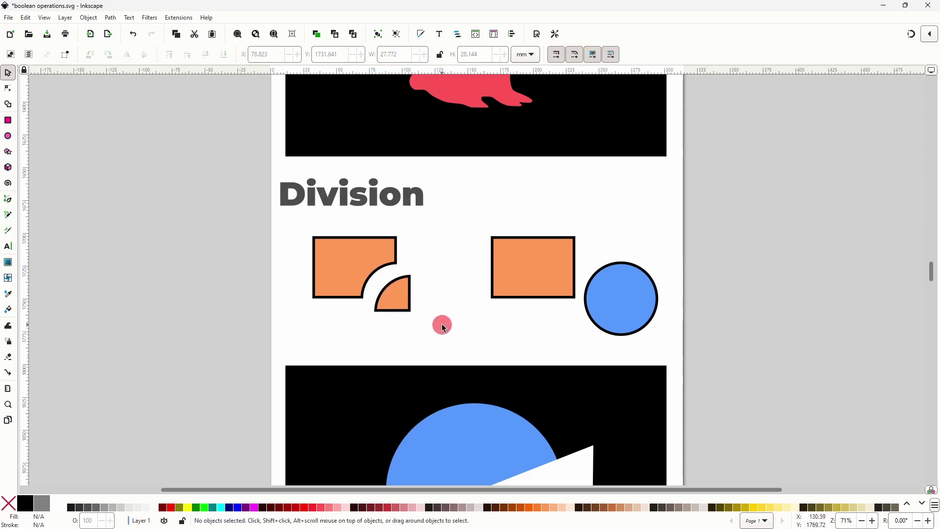
Apply Division to the separate, non-overlapping orange rectangle and blue circle in the Division section
drag(476, 222, 681, 352)
click(116, 18)
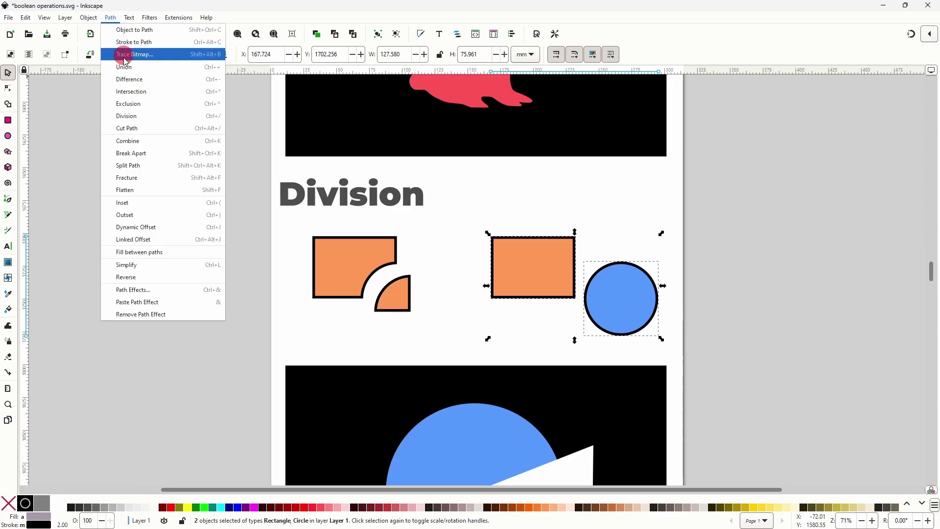
click(143, 114)
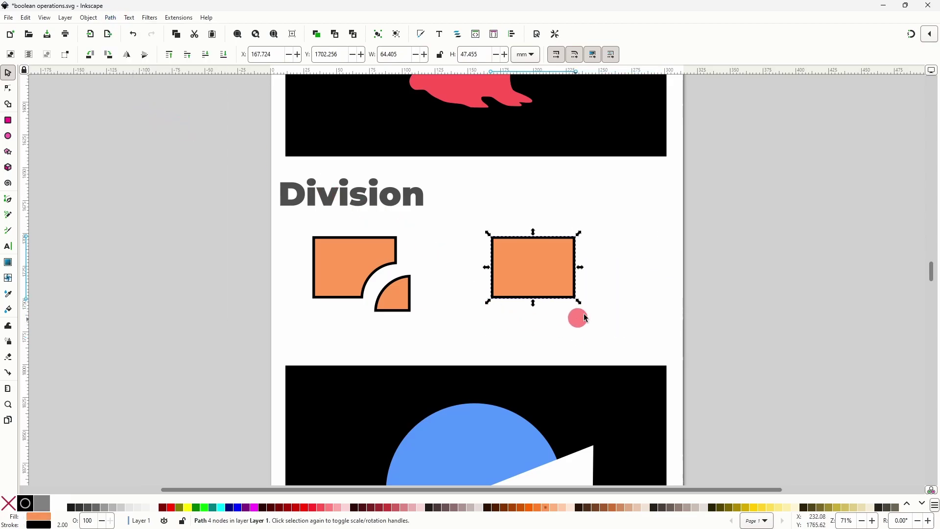
click(626, 311)
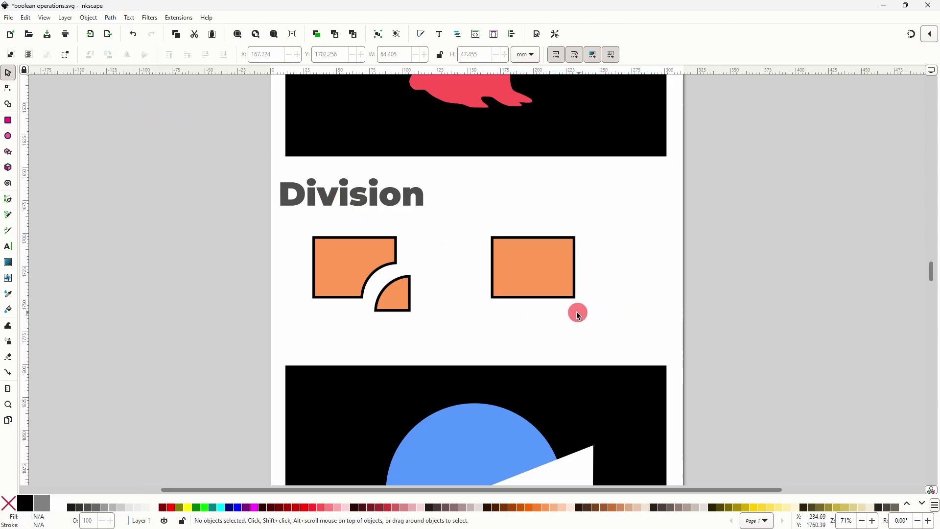
Divide the large blue circle by the white triangle, move the cut-out wedge about 17 mm right, and fill it with light red
scroll(577, 313, down, 5)
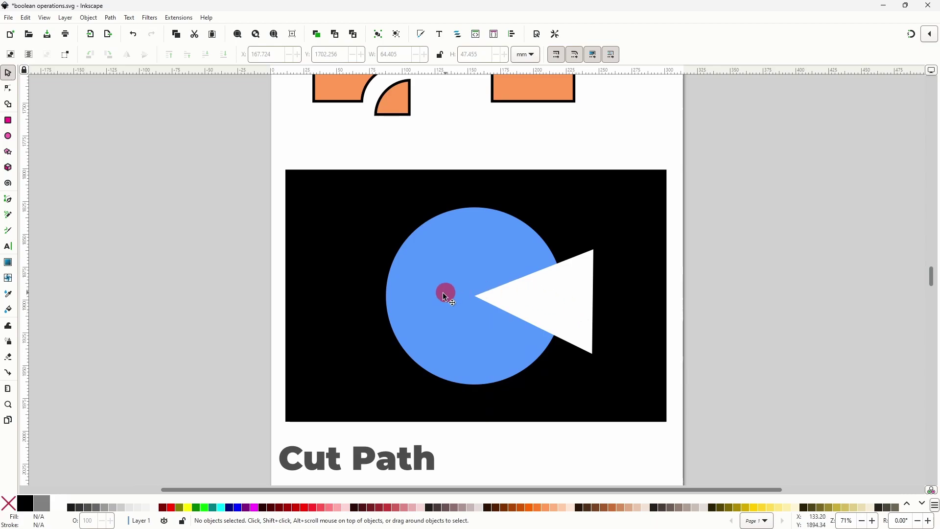
drag(351, 190, 639, 405)
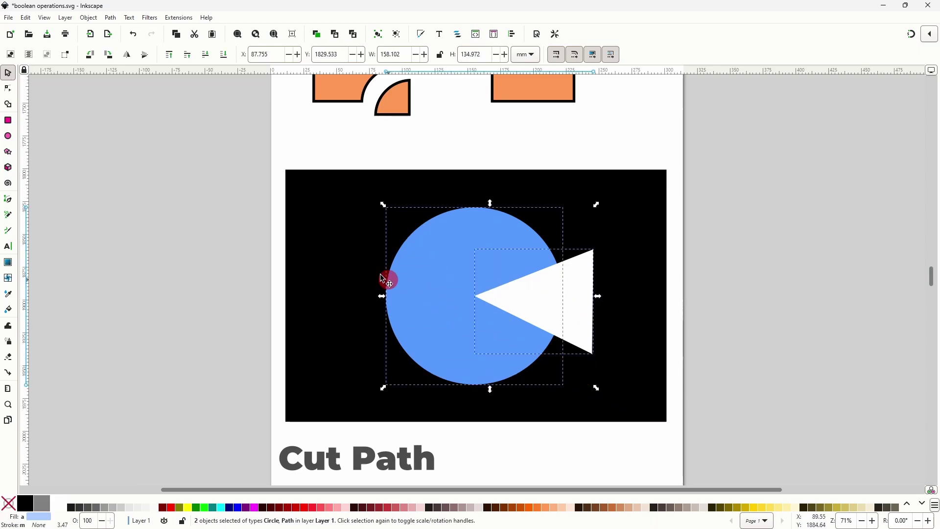
click(111, 18)
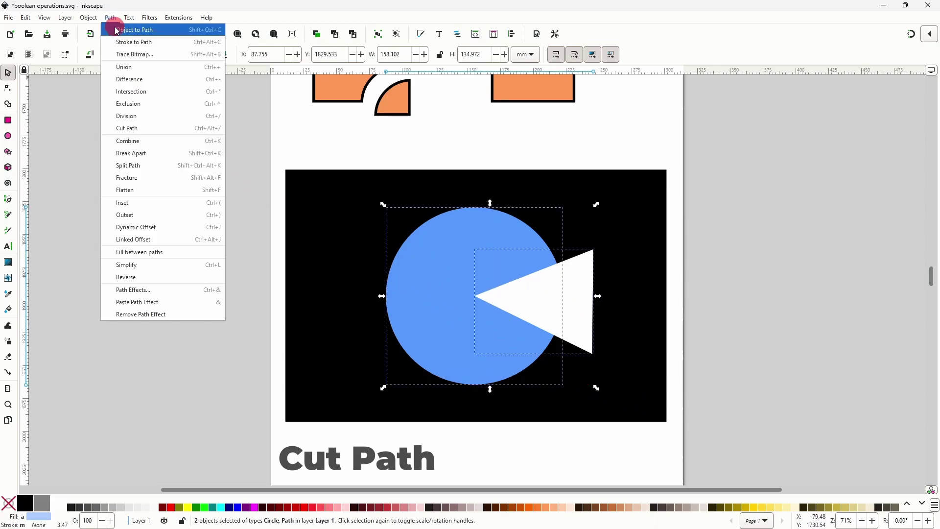
click(136, 108)
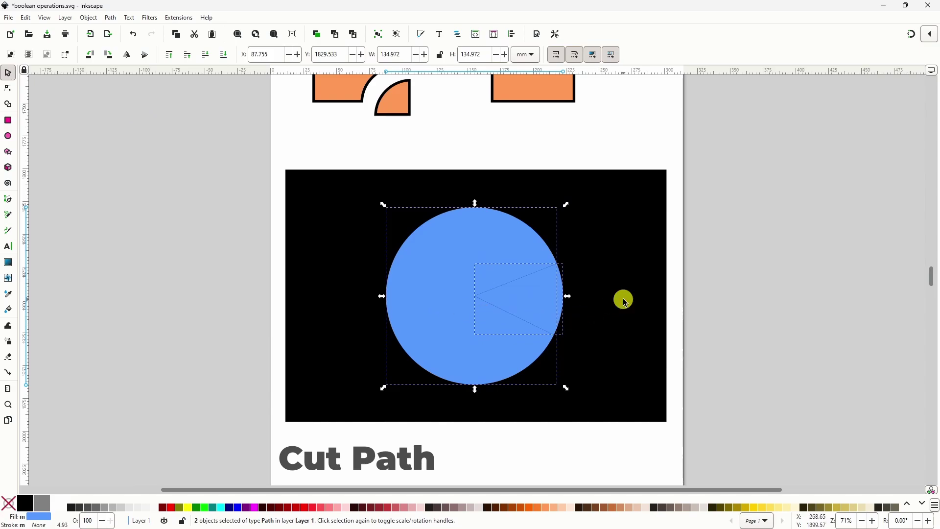
drag(550, 292, 570, 303)
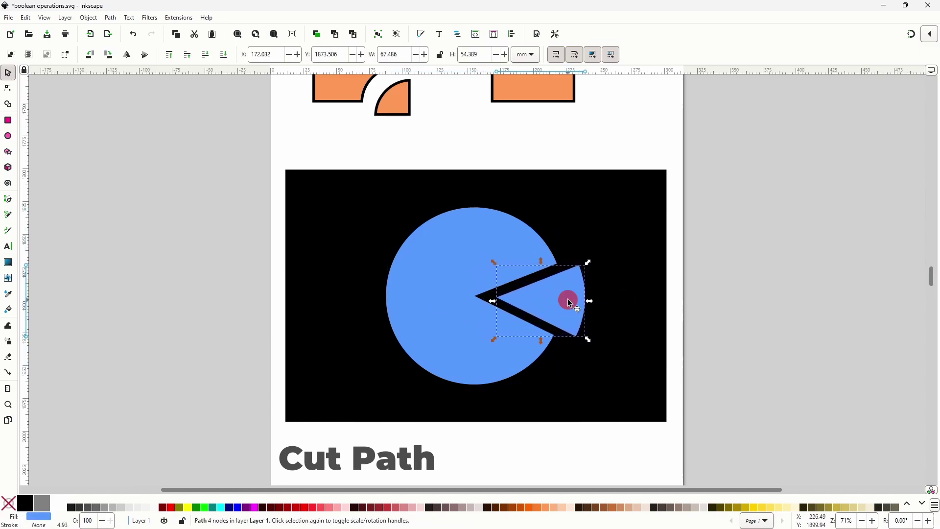
click(321, 507)
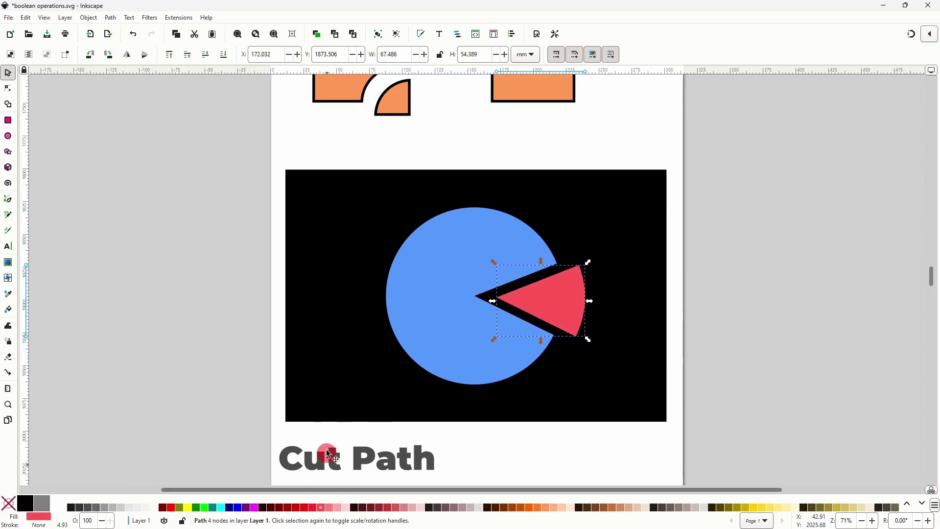
click(325, 370)
Apply Cut Path to the overlapping rectangle and circle in the Cut Path section, and move the cut corner segment about 13 mm right and 13 mm down
scroll(602, 416, down, 10)
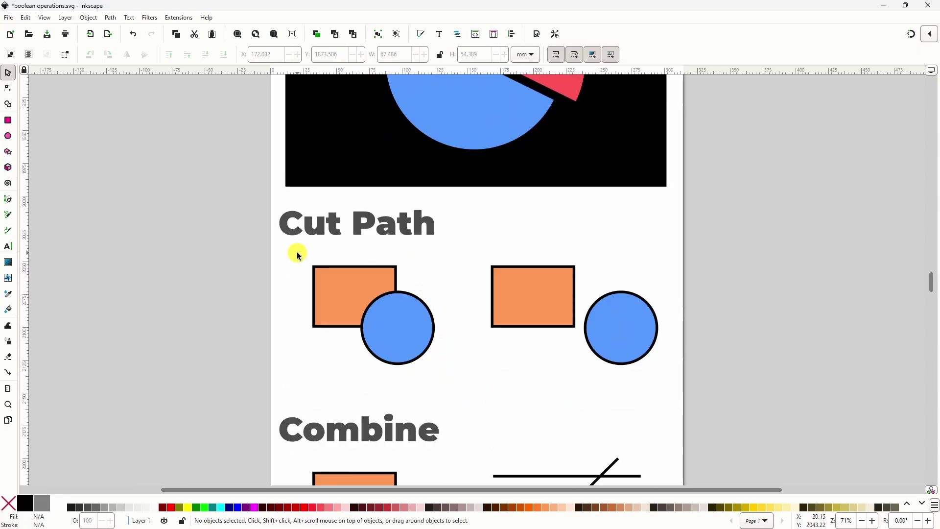
drag(297, 255, 460, 379)
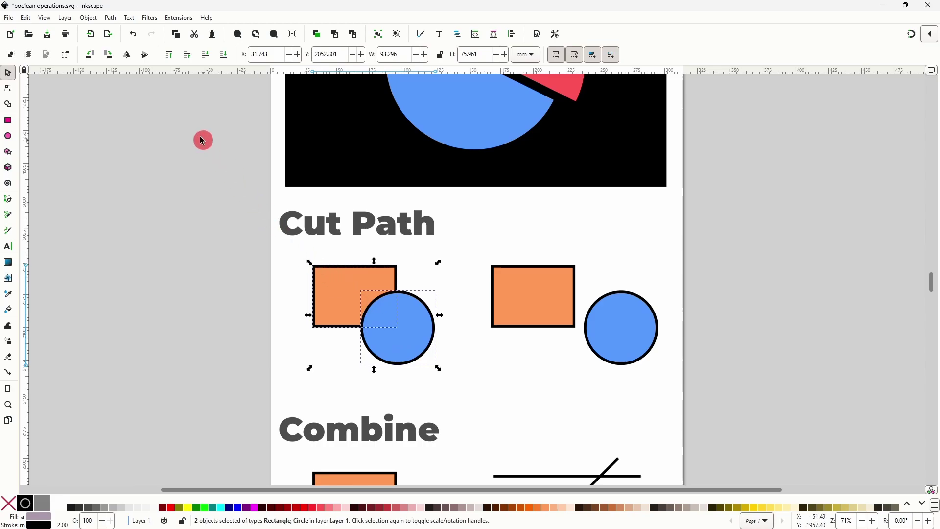
click(110, 17)
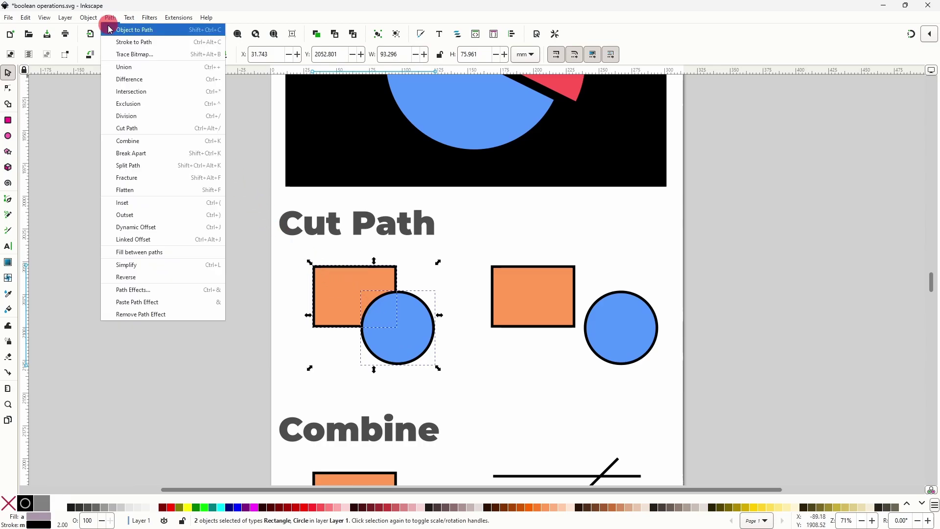
click(147, 128)
click(426, 283)
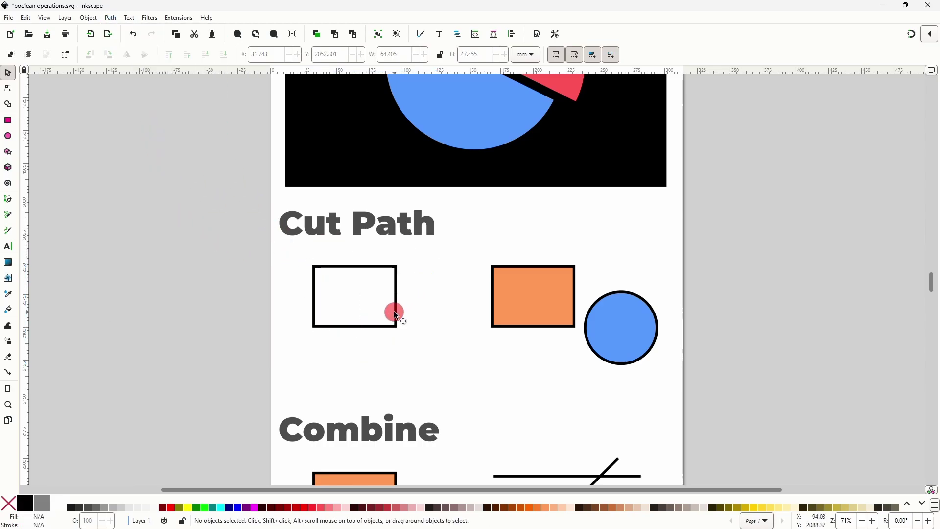
drag(392, 310, 413, 330)
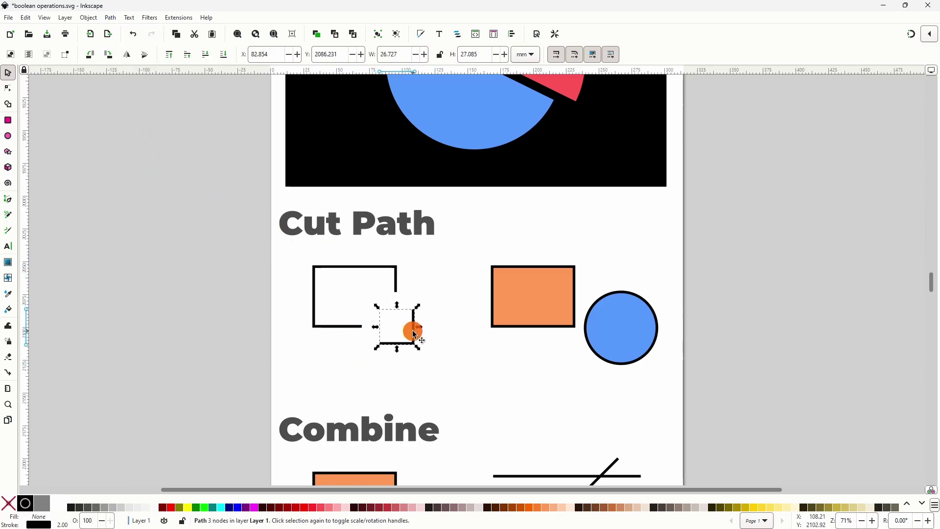
click(437, 293)
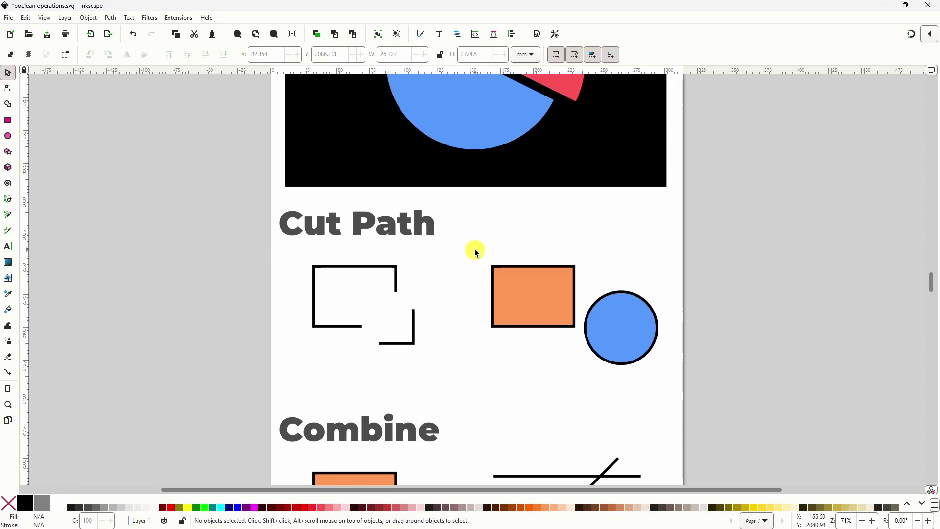
Apply Cut Path to the separate, non-overlapping orange rectangle and blue circle in the same section
drag(475, 249, 679, 378)
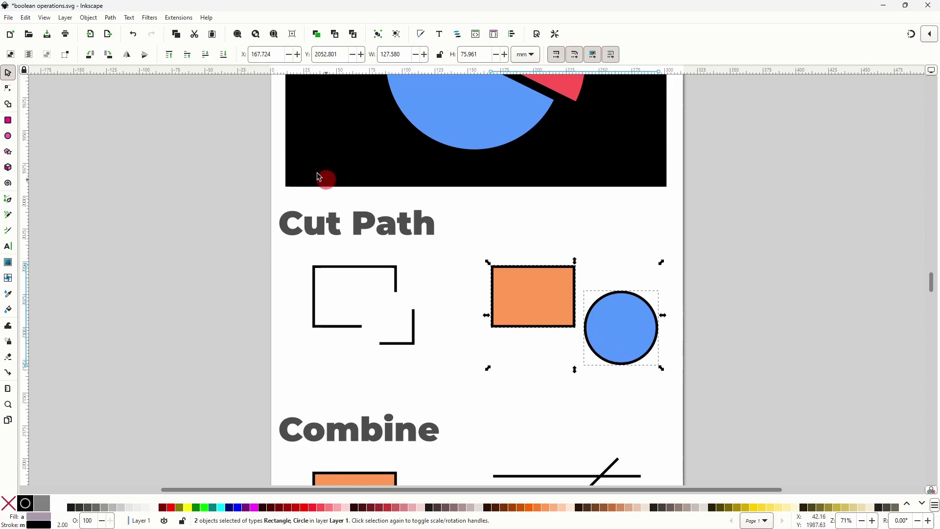
click(111, 18)
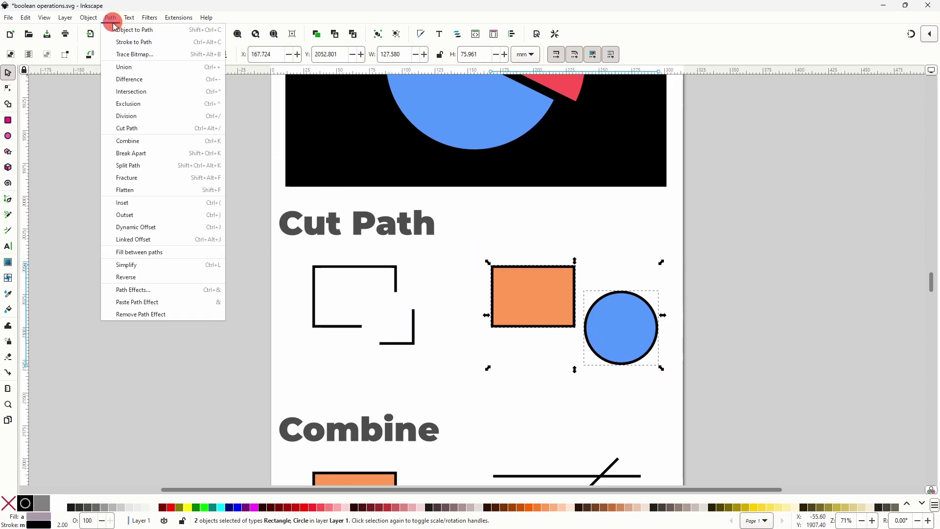
click(147, 128)
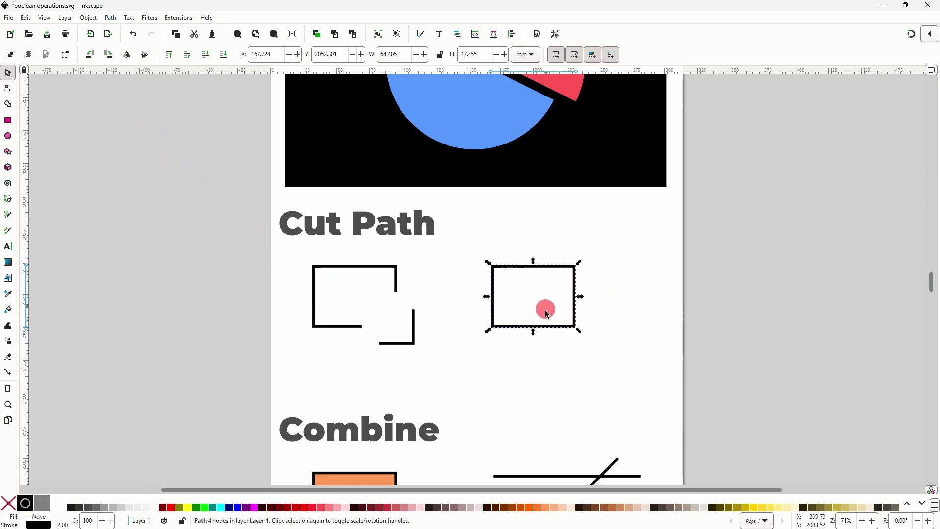
click(598, 343)
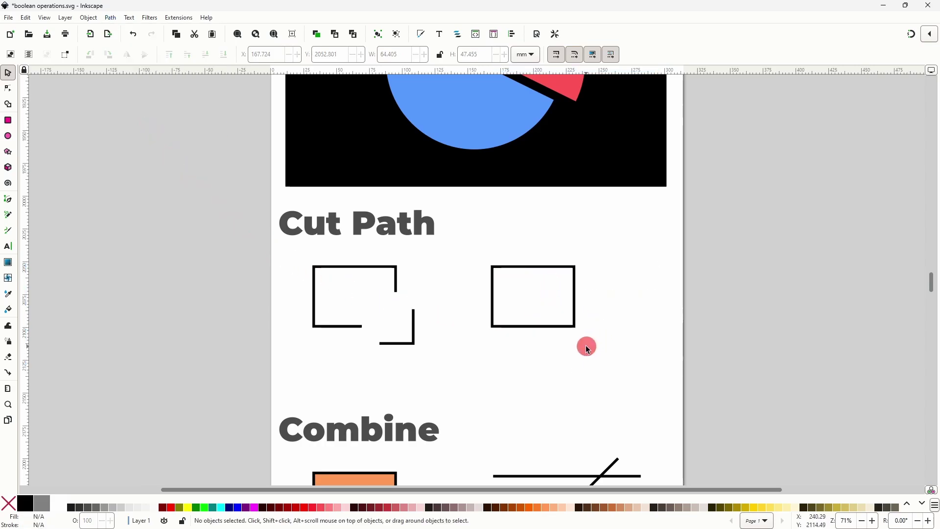
Combine the overlapping orange rectangle and blue circle in the Combine section into one path
scroll(586, 345, down, 10)
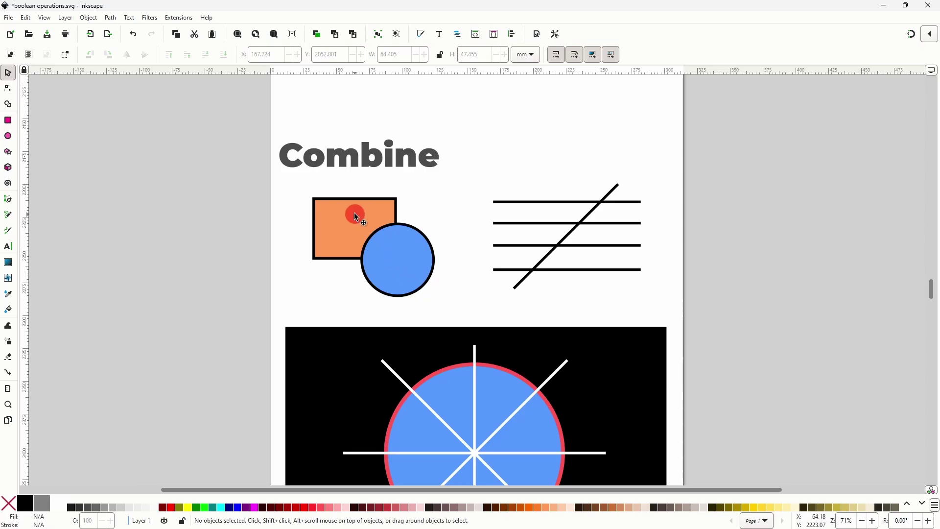
drag(297, 189, 400, 291)
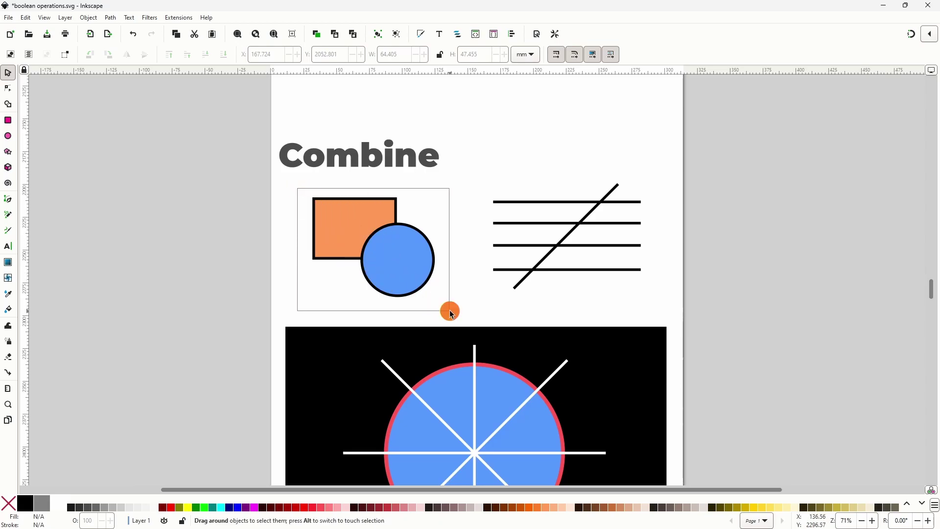
drag(450, 310, 450, 311)
click(111, 18)
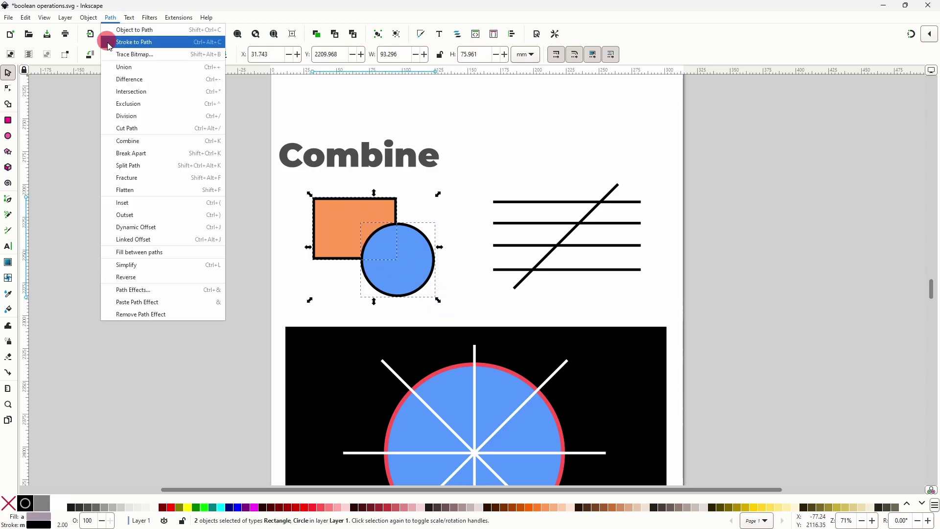
click(148, 141)
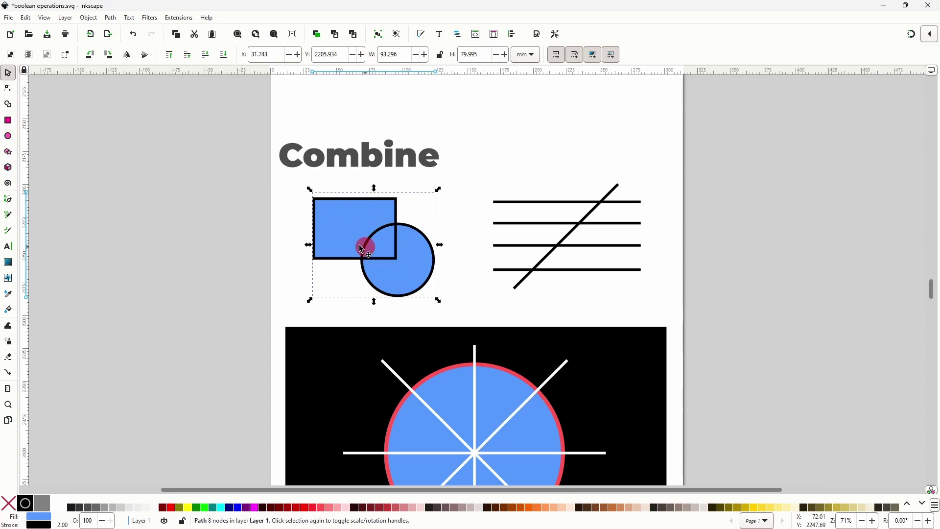
Move the lower-right corner node of the combined path's rectangle up and left to about X 70 mm, Y 2236 mm
click(8, 88)
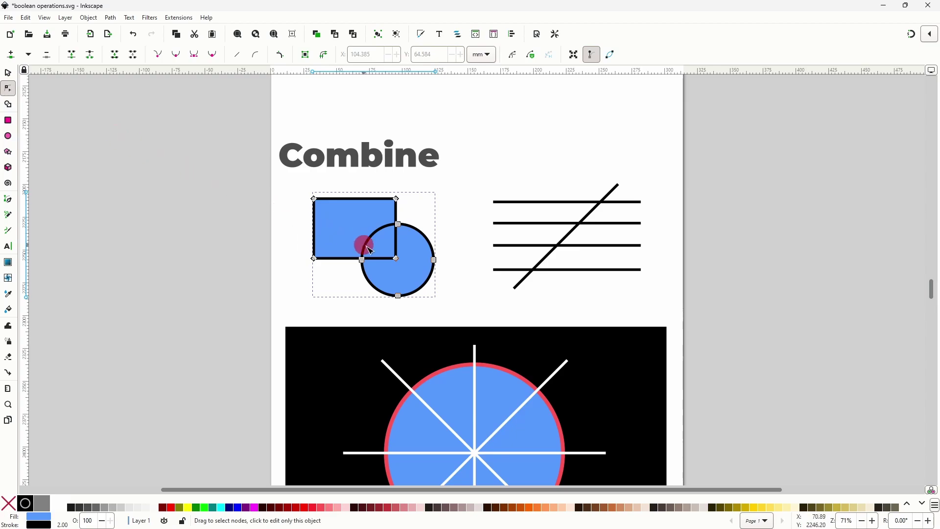
drag(396, 258, 364, 233)
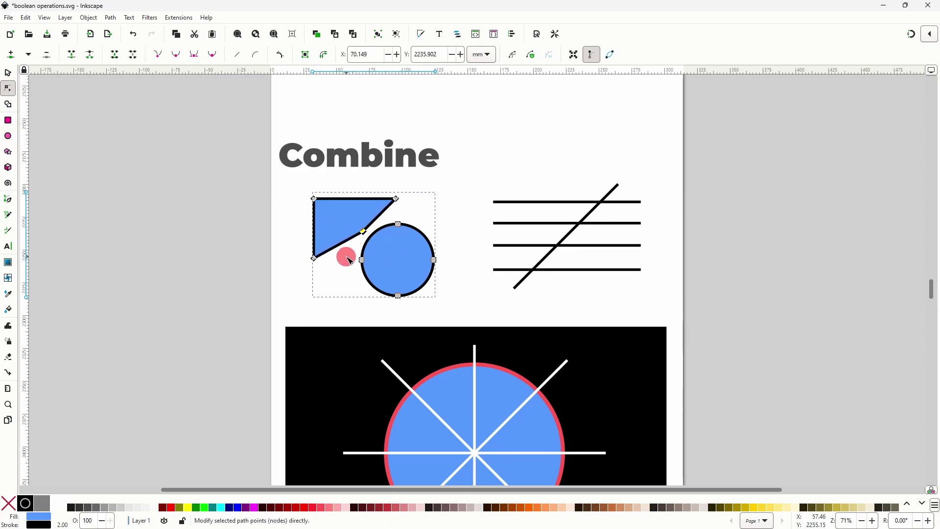
click(8, 73)
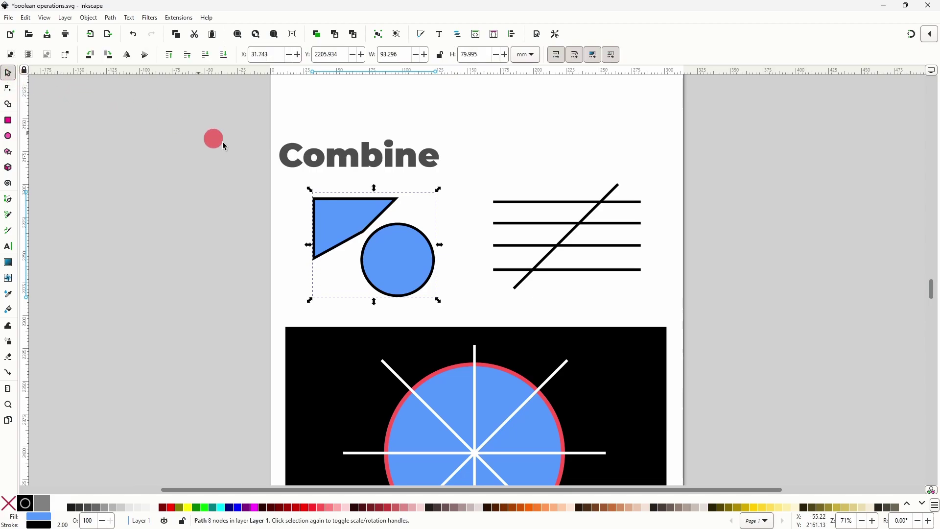
click(578, 175)
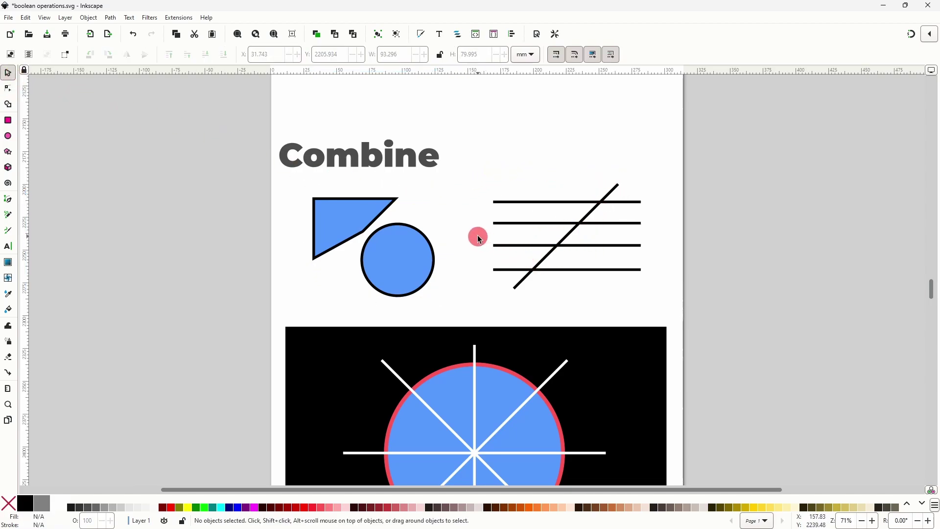
Try a Boolean path operation on the five crossing black lines in the Combine section, and undo it
drag(471, 178, 673, 309)
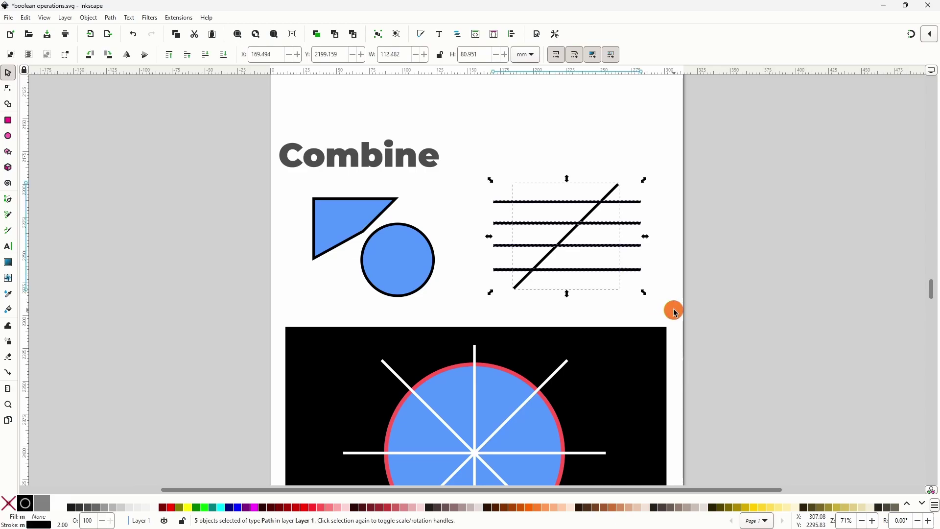
drag(474, 236, 474, 237)
click(111, 18)
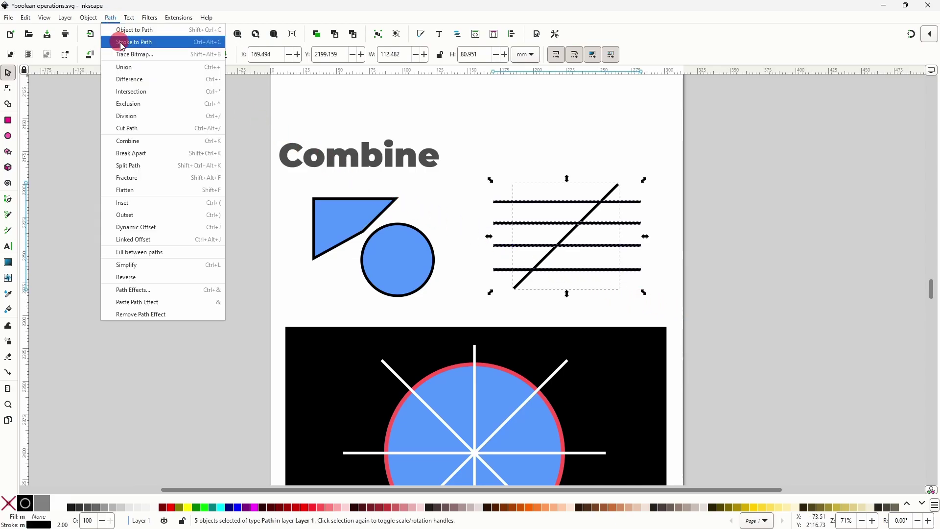
click(147, 85)
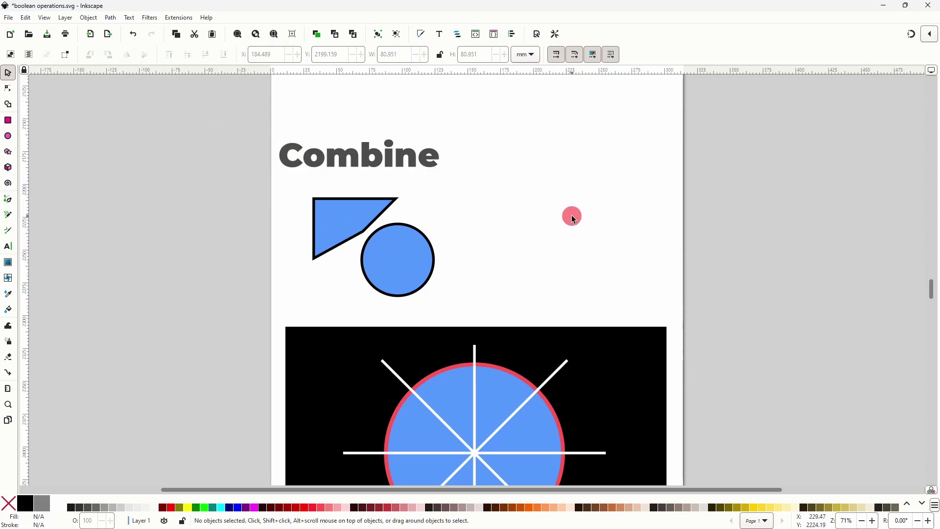
key(ctrl+z)
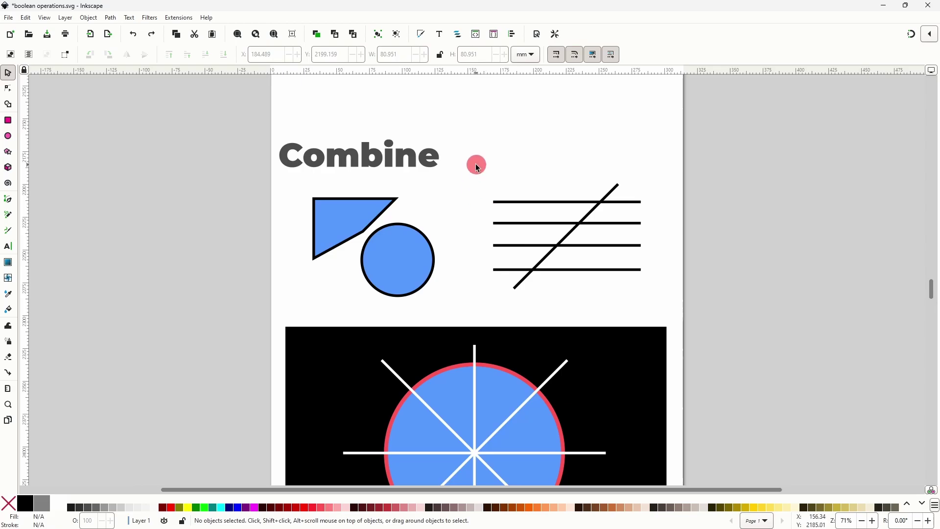
Combine the four horizontal lines and the diagonal line into one path, and shift it about 2 mm left
drag(476, 165, 668, 306)
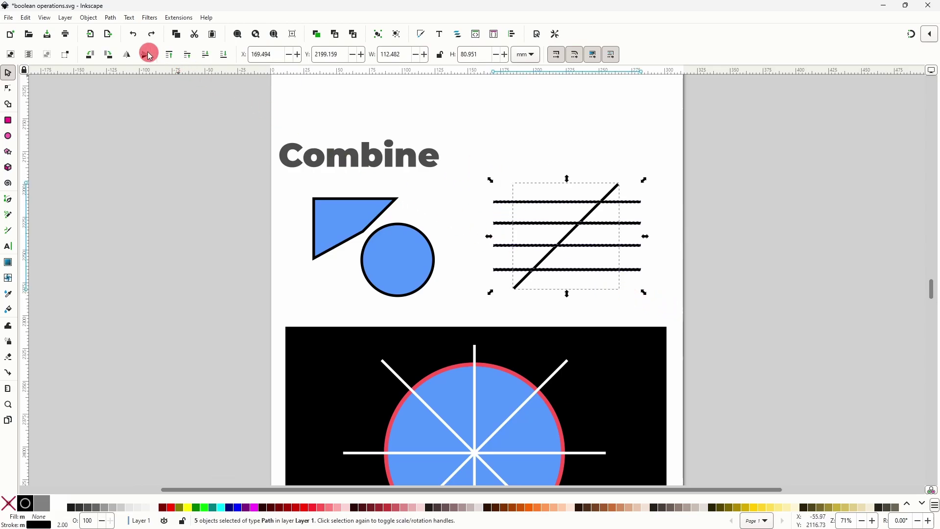
click(110, 17)
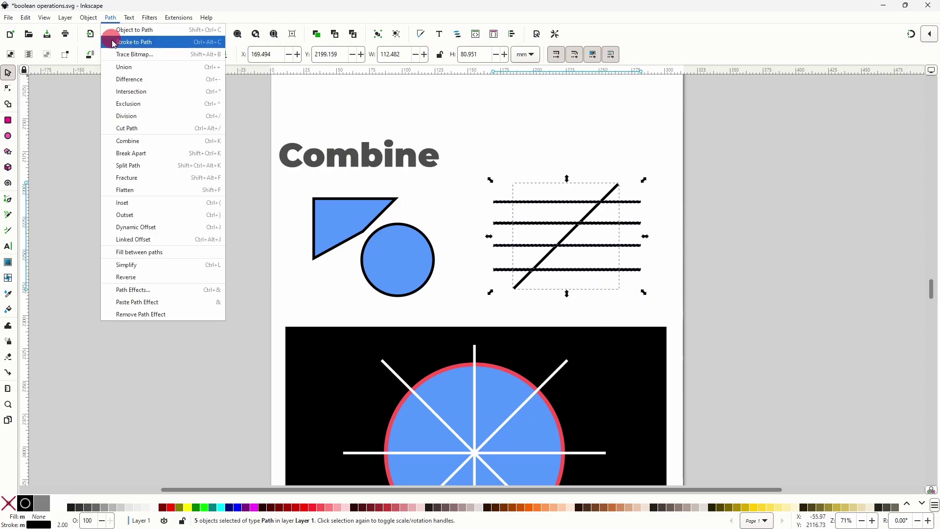
click(147, 141)
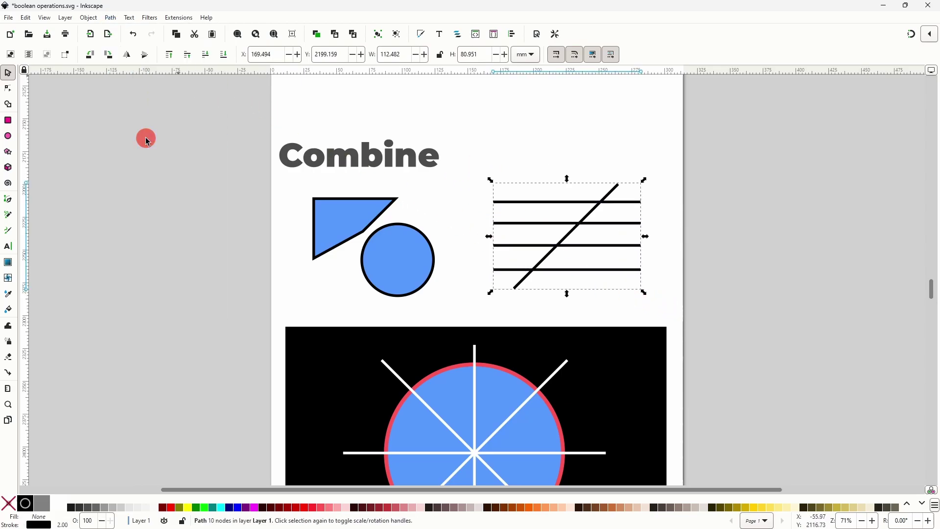
drag(571, 235, 568, 234)
click(569, 232)
click(538, 172)
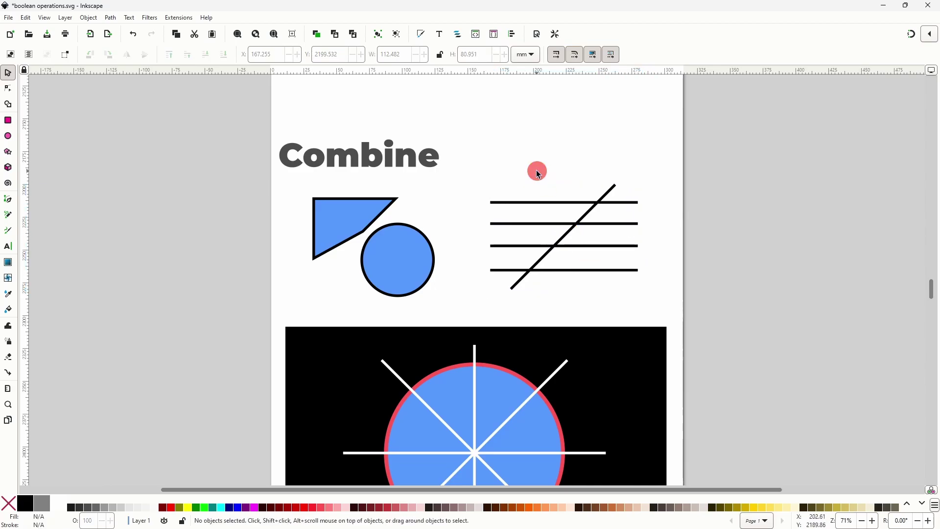
Try the Division operation on the blue circle and the separate white lines in the Combine section's example, and undo it
scroll(478, 250, down, 5)
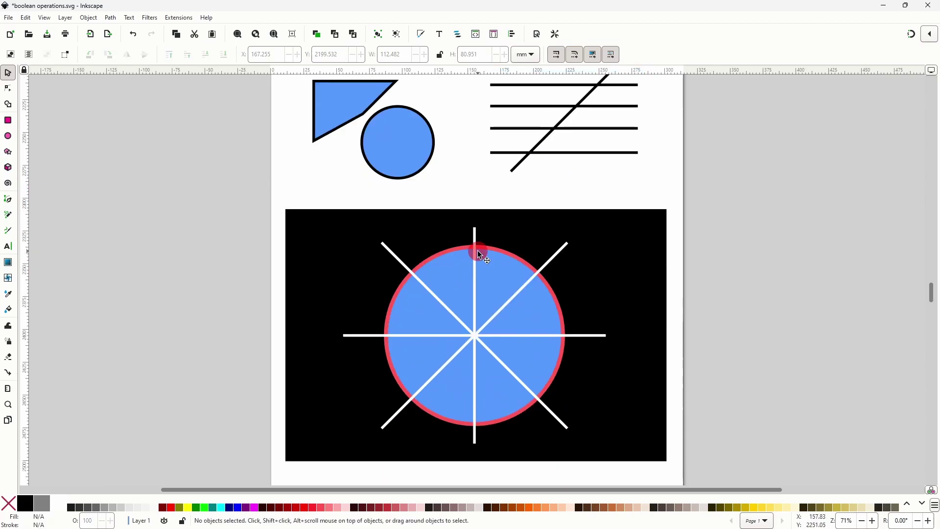
scroll(479, 252, down, 3)
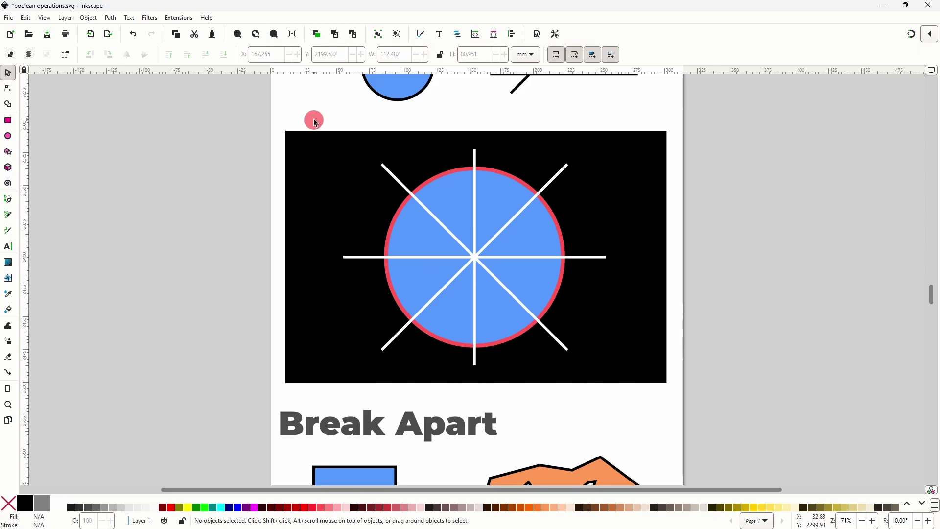
drag(314, 119, 633, 390)
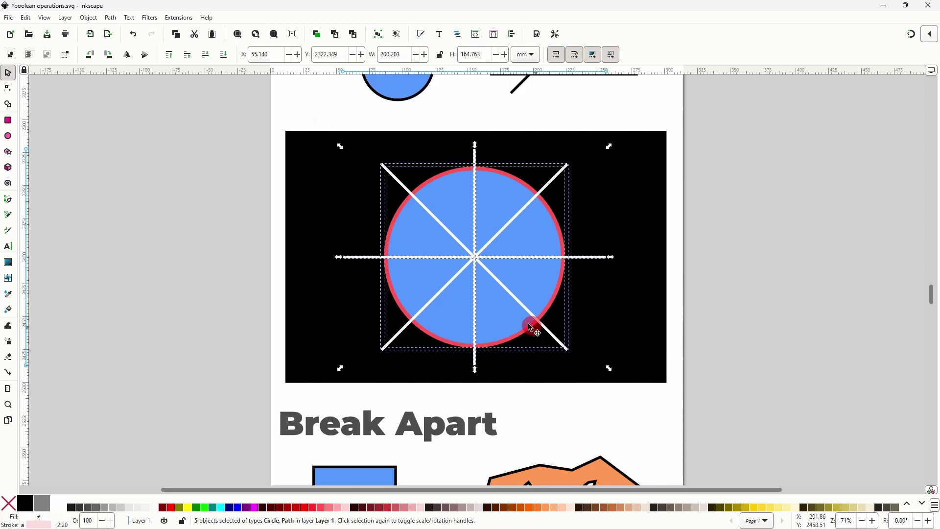
click(109, 19)
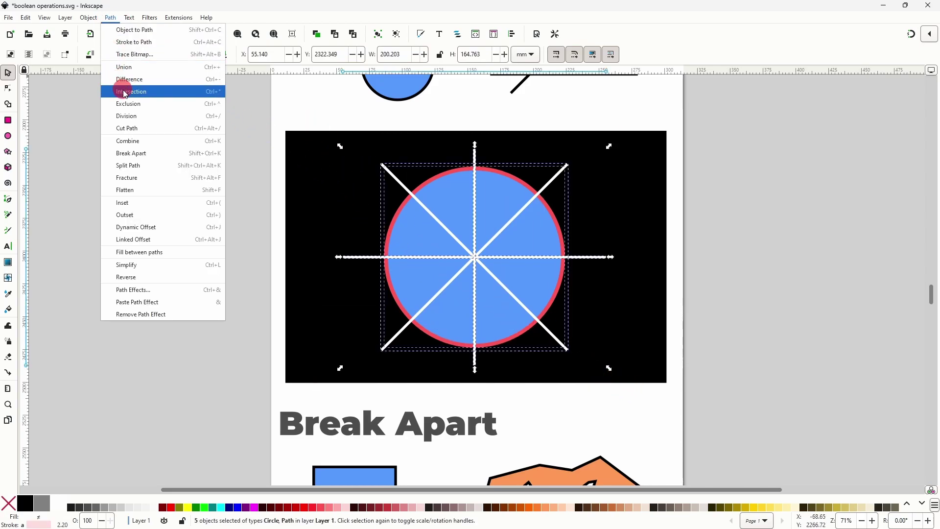
click(156, 122)
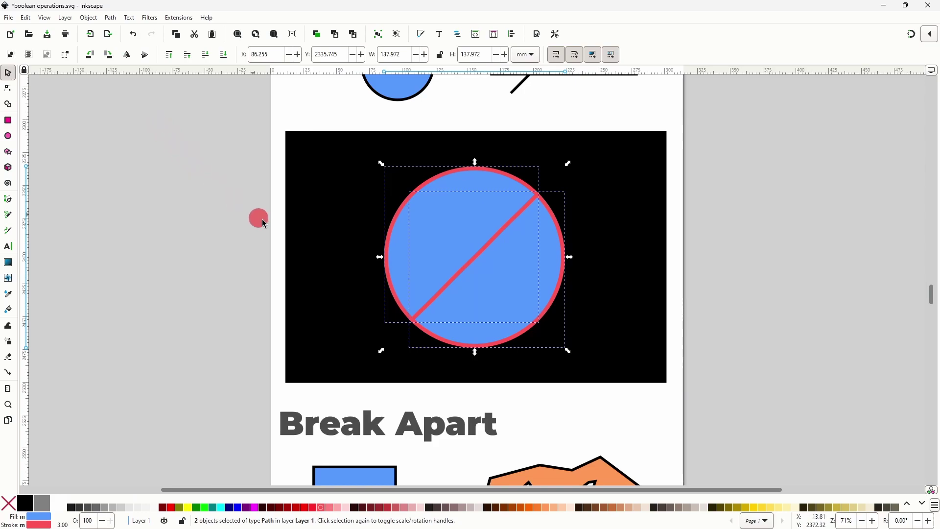
drag(547, 259, 569, 273)
key(ctrl+z)
key(ctrl+z)
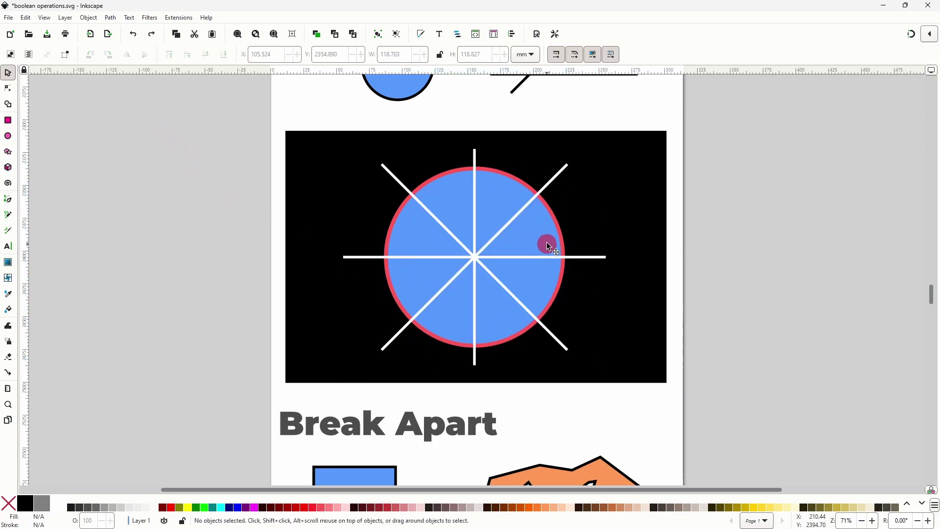
Combine the four white lines crossing the blue circle into a single path
click(479, 158)
shift+click(558, 175)
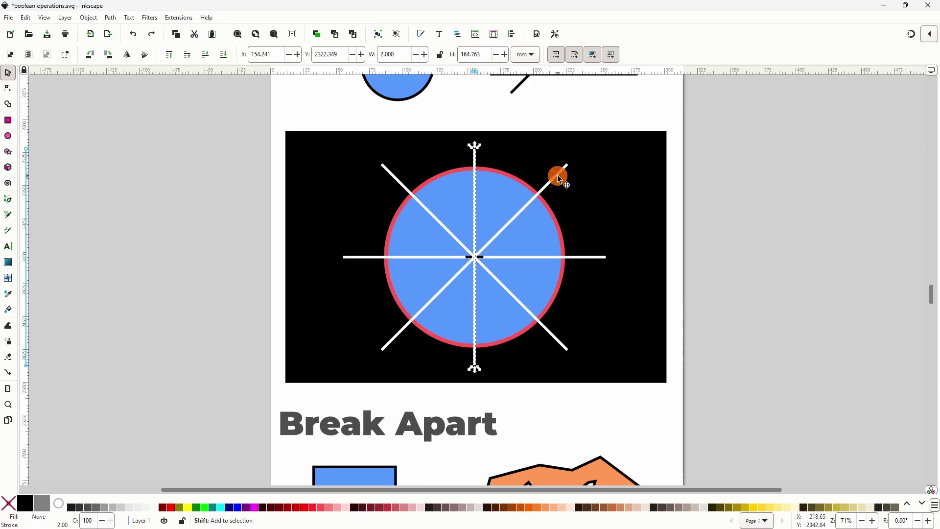
shift+click(592, 255)
shift+click(561, 339)
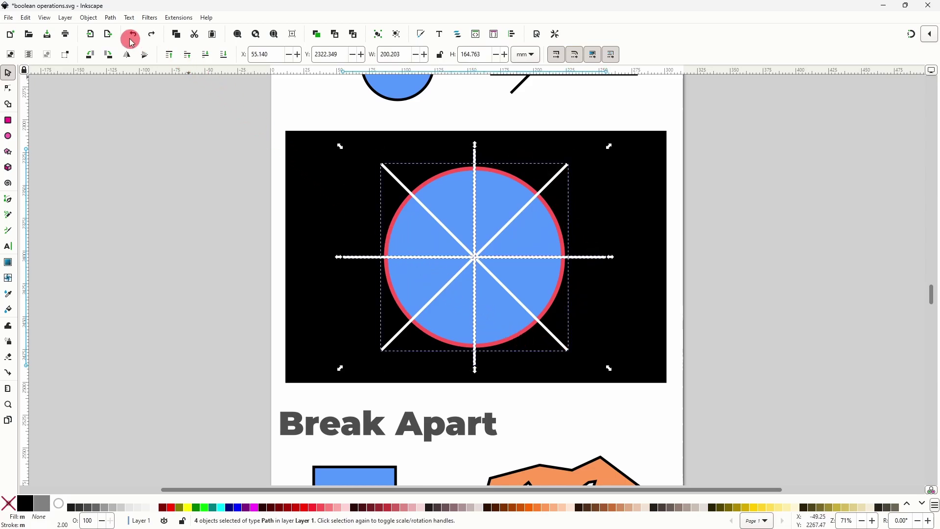
click(111, 19)
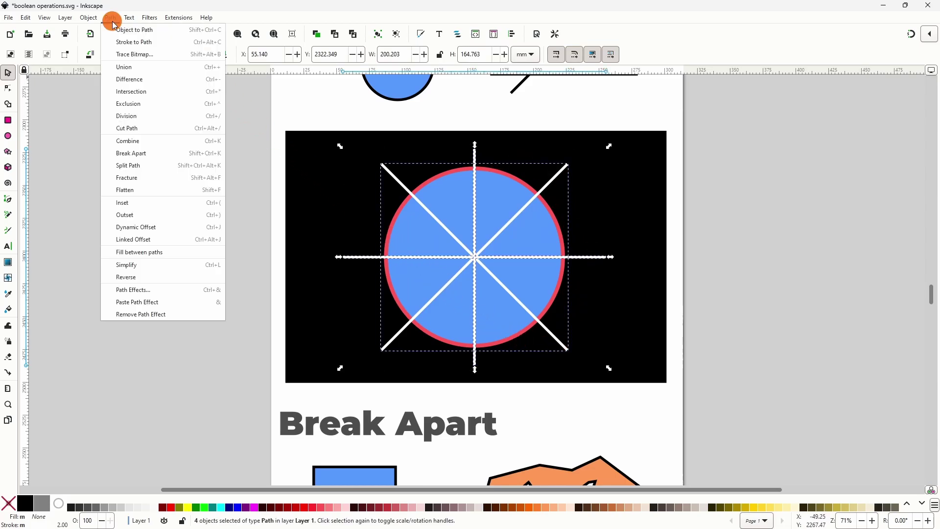
click(153, 142)
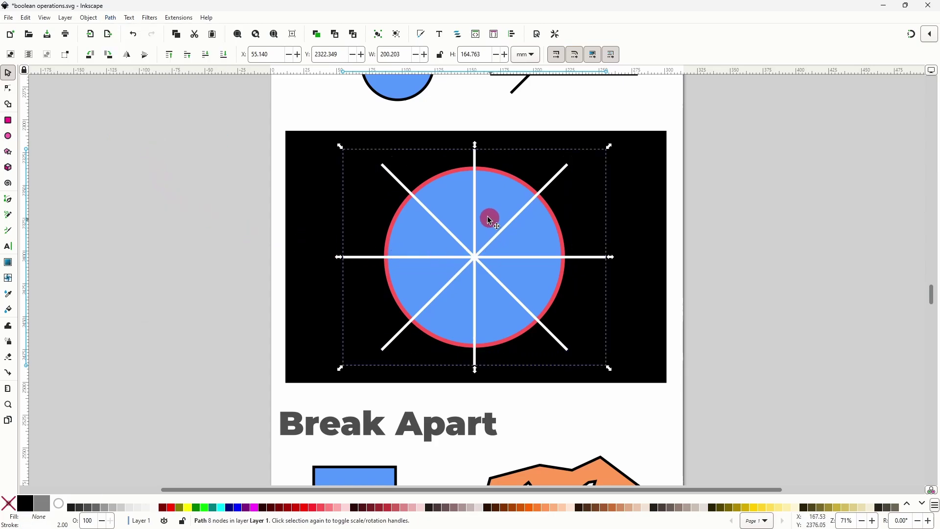
Divide the blue circle into slices using the combined white line path
shift+click(450, 196)
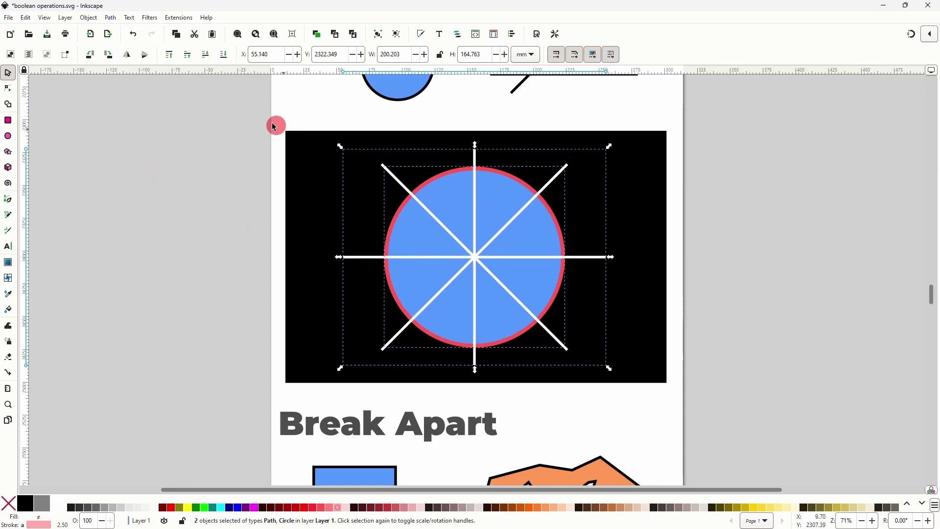
click(112, 17)
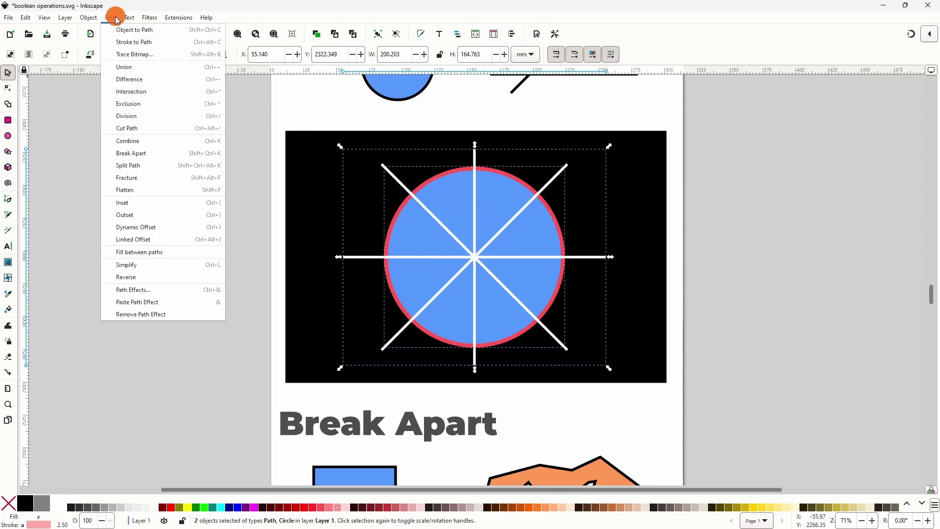
click(136, 118)
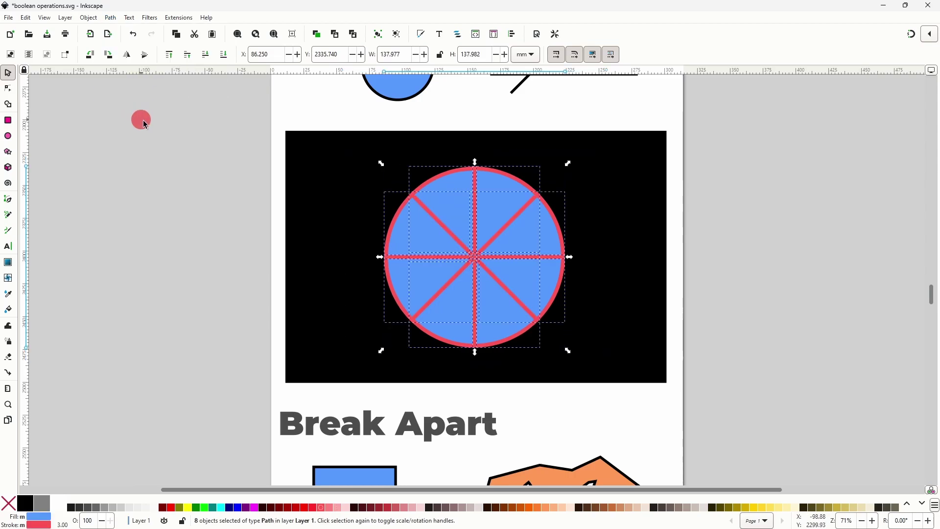
Pull three slices of the divided circle outward: one to the right, one at the upper left and one at the lower left
click(595, 232)
drag(537, 227, 574, 223)
drag(459, 204, 437, 184)
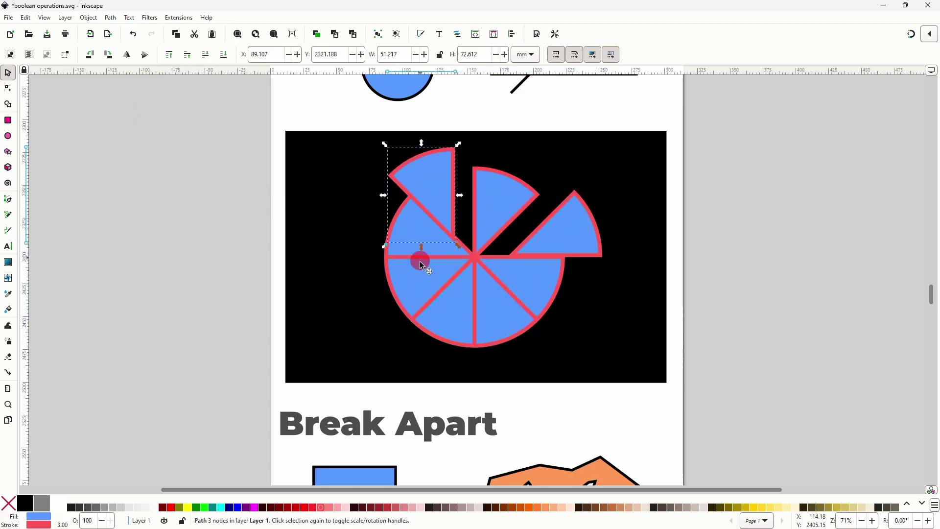
drag(420, 260, 374, 299)
click(428, 336)
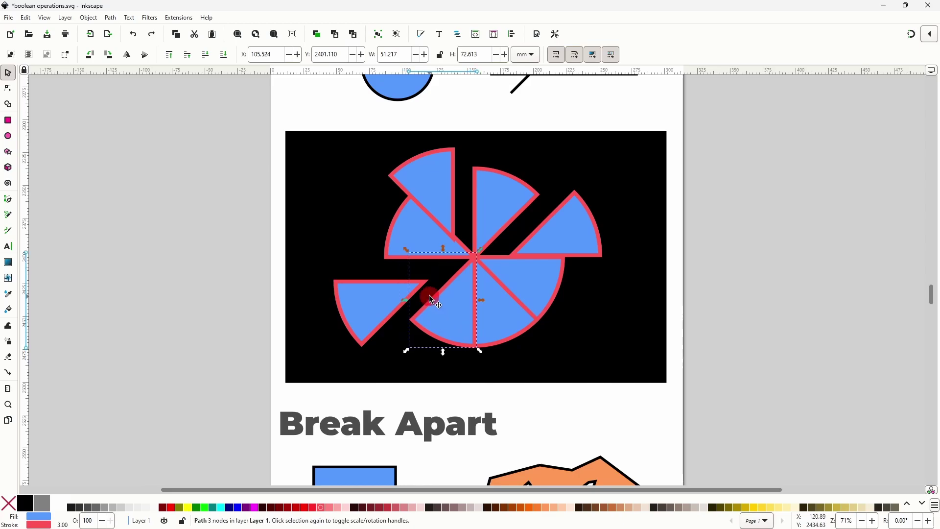
Undo the slice moves and the division of the circle
key(ctrl+z)
key(ctrl+z)
key(ctrl+z)
key(ctrl+z)
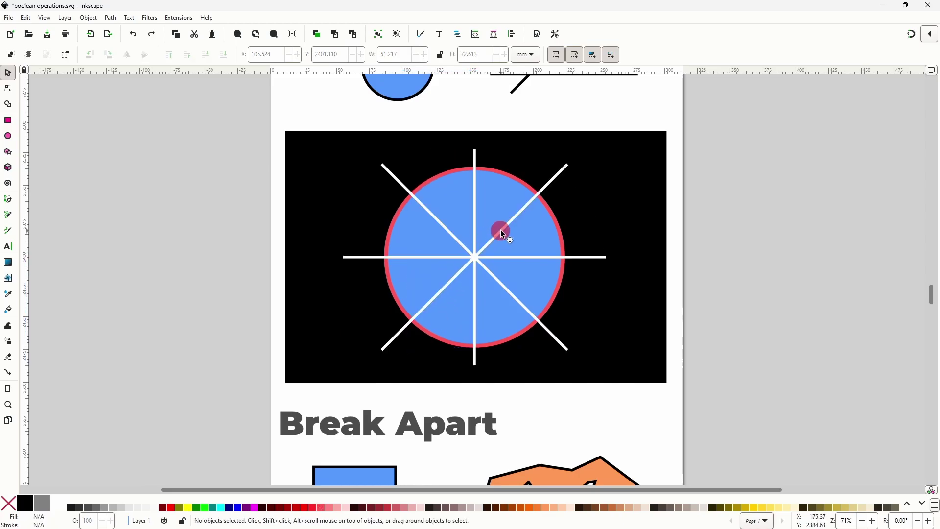
Cut the blue circle's outline with the combined white line path using Cut Path
click(500, 231)
shift+click(500, 195)
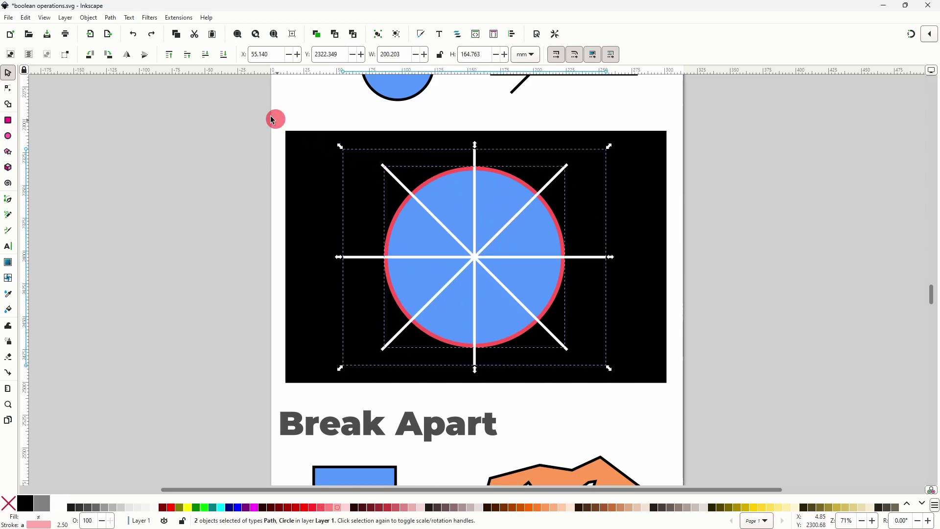
click(110, 17)
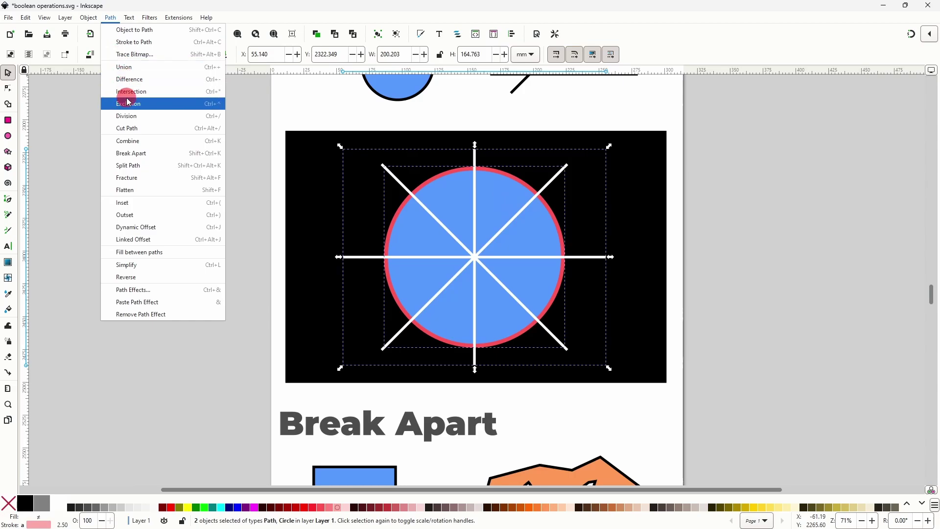
click(132, 127)
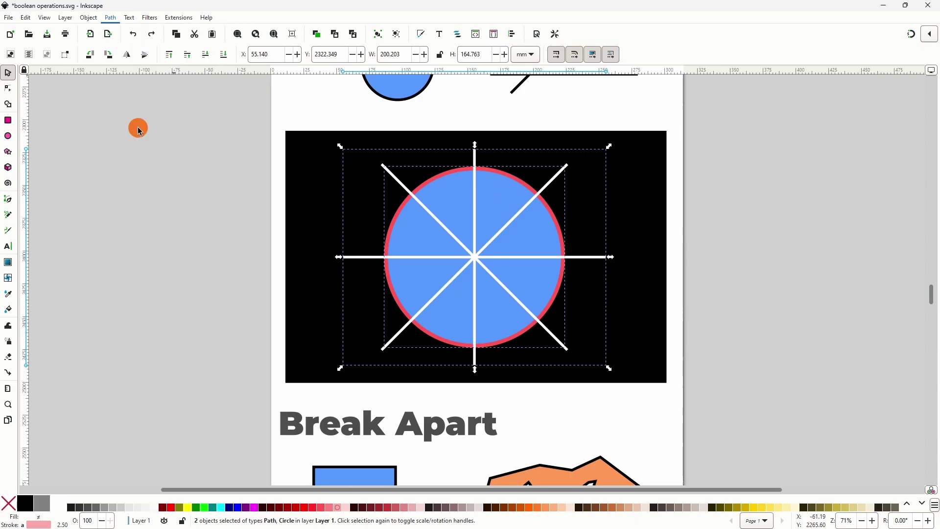
Move the circle's upper-right arc about 21 mm right, a bottom arc outward and the lower-left arc about 21 mm left
click(554, 288)
drag(556, 222, 585, 219)
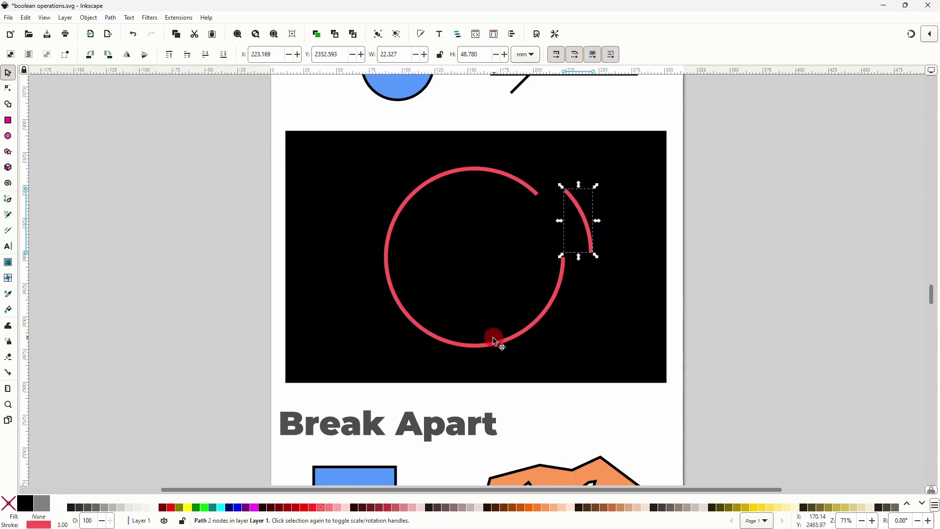
drag(494, 341, 504, 354)
drag(411, 296, 382, 293)
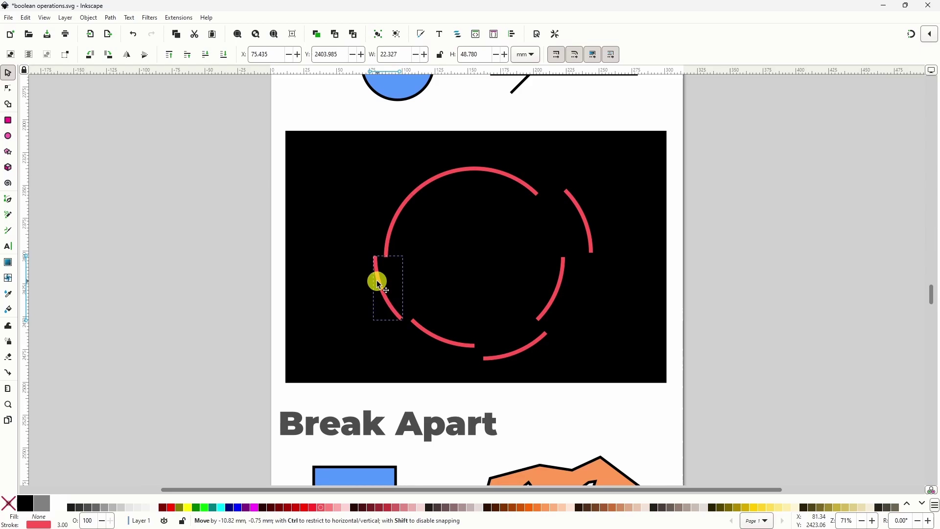
click(334, 239)
Combine the blue rectangle and the overlapping orange circle in the Break Apart section into one path
scroll(397, 237, down, 10)
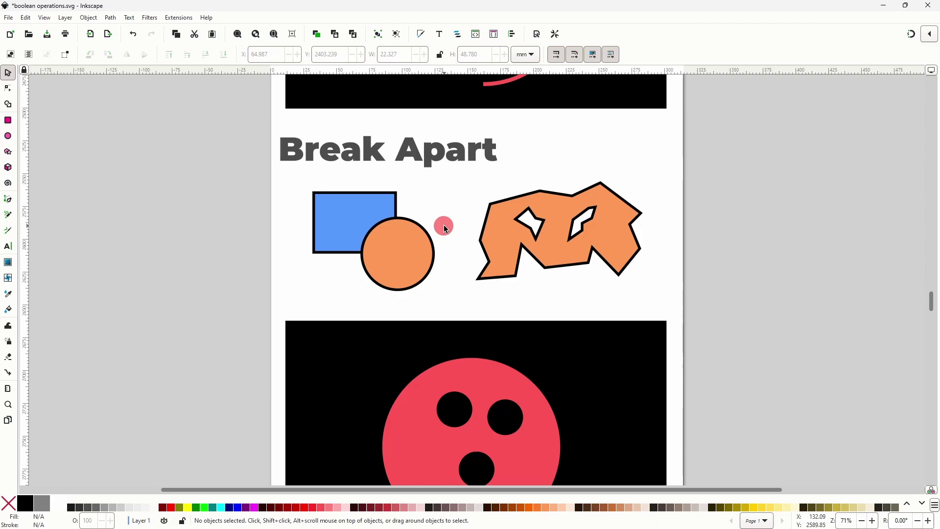
drag(288, 183, 456, 307)
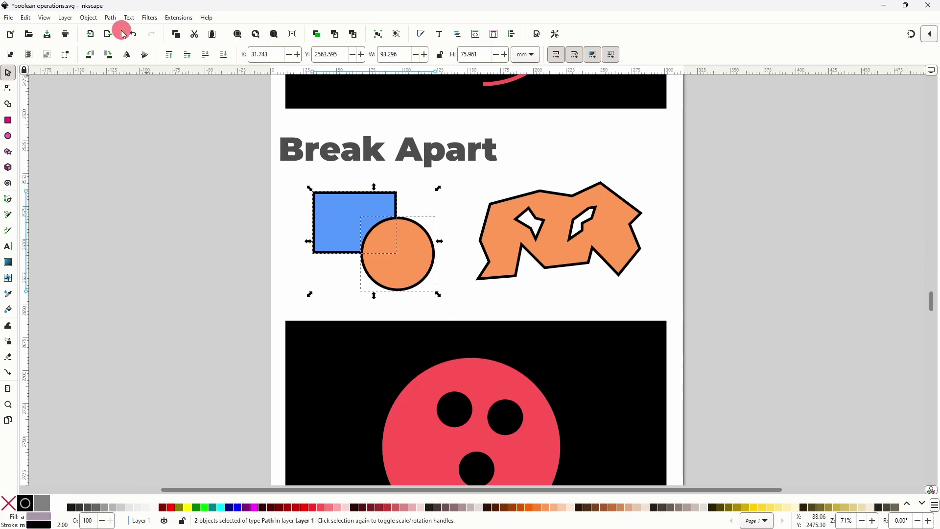
click(110, 18)
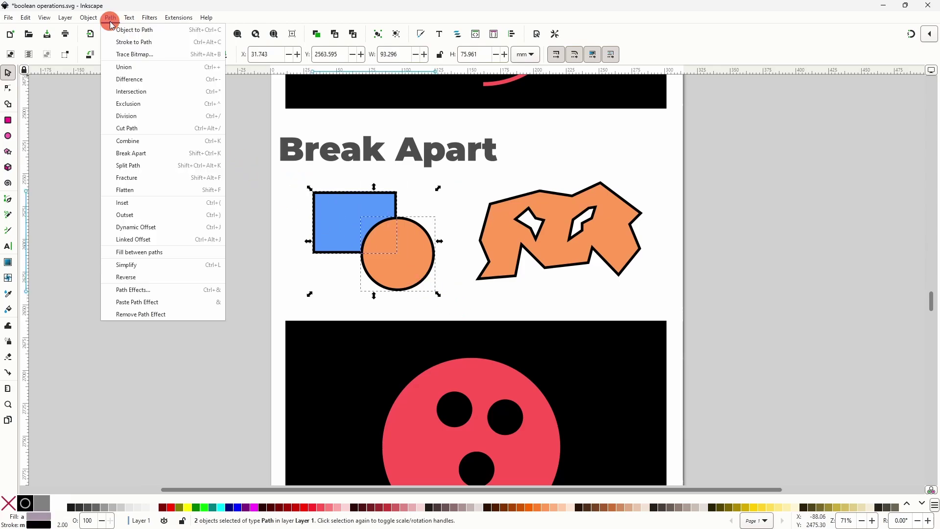
click(154, 142)
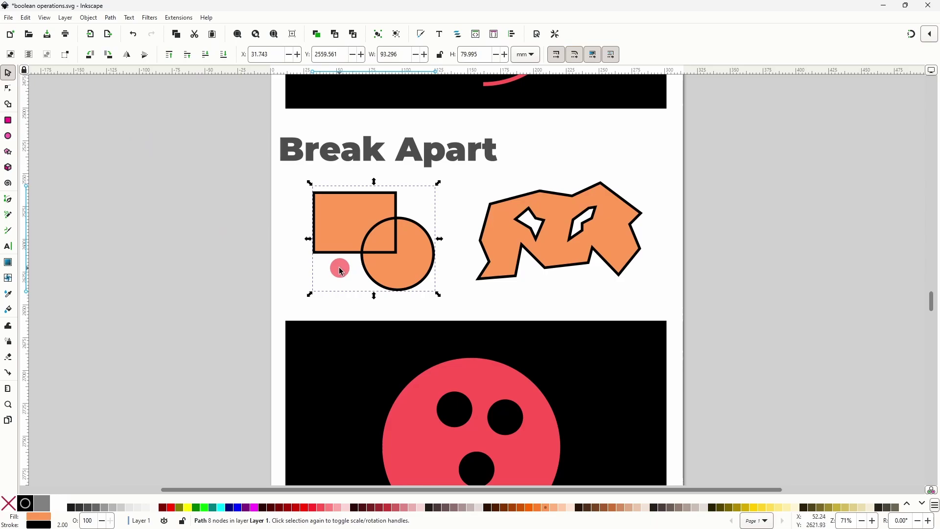
Break apart the combined rectangle-and-circle path, and move the circle down and right and the rectangle to about X 13 mm, Y 2554 mm
click(108, 17)
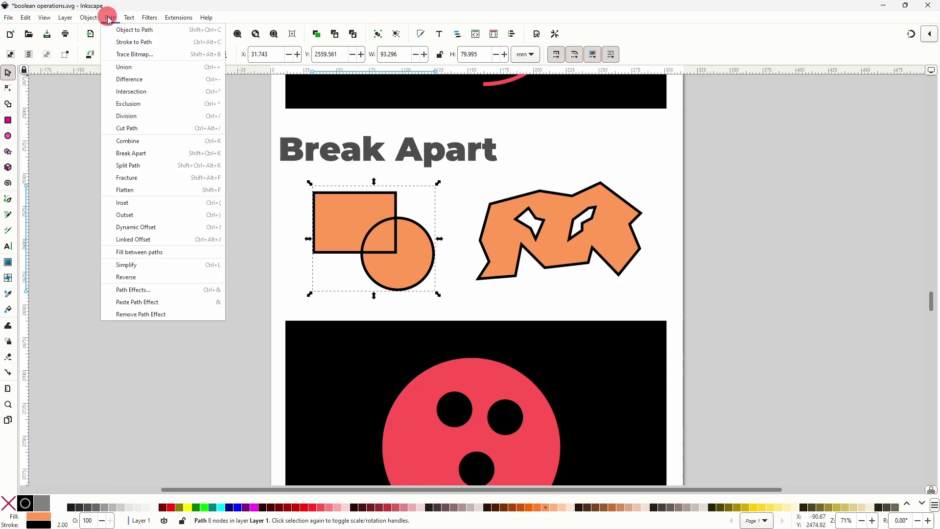
click(155, 158)
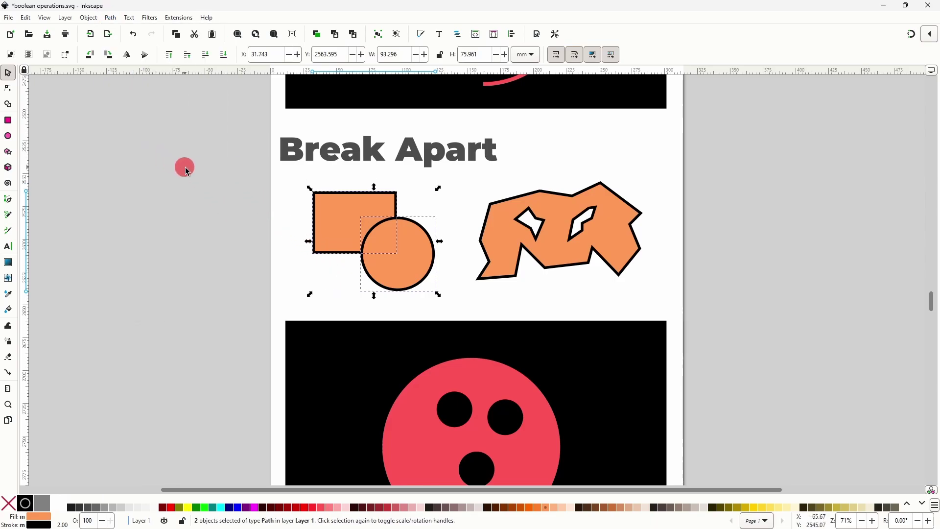
click(328, 277)
drag(397, 267, 412, 275)
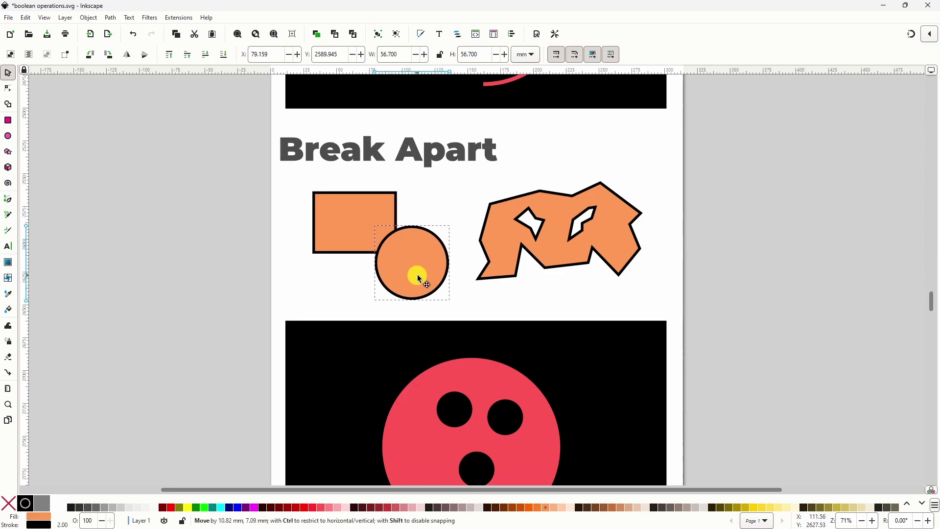
drag(351, 237, 328, 227)
click(331, 276)
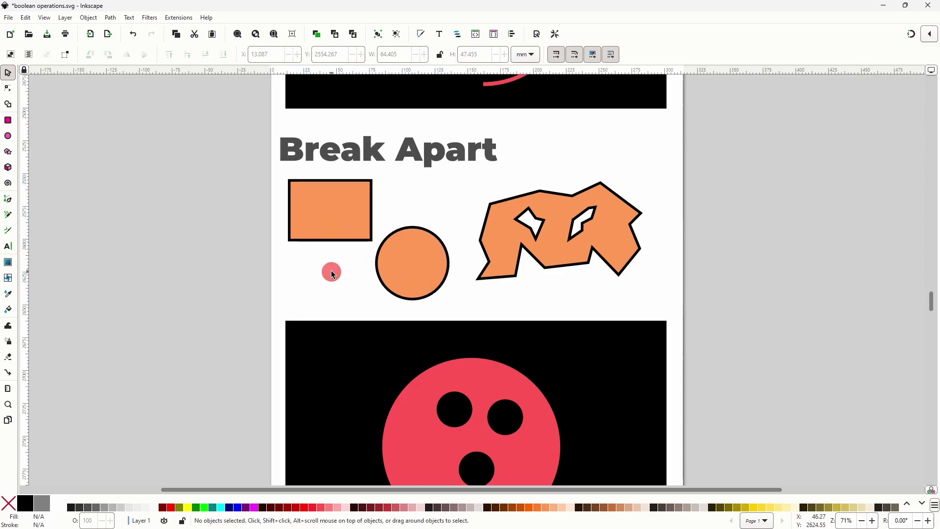
Break apart the irregular orange shape with two holes in the Break Apart section
click(483, 240)
click(561, 210)
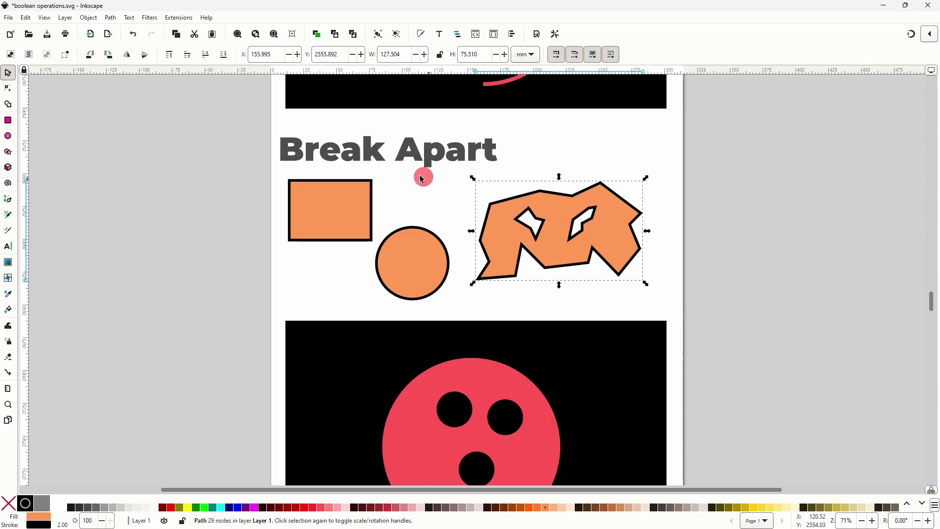
click(110, 18)
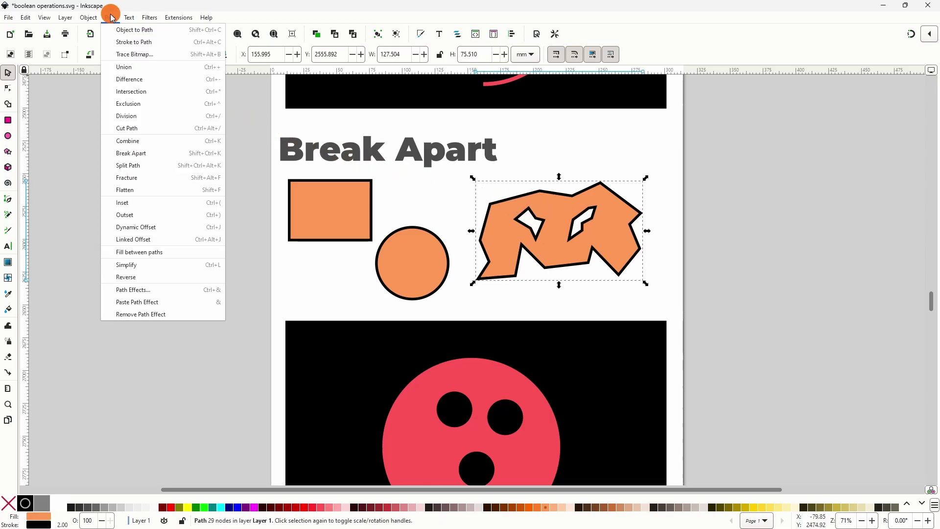
click(153, 154)
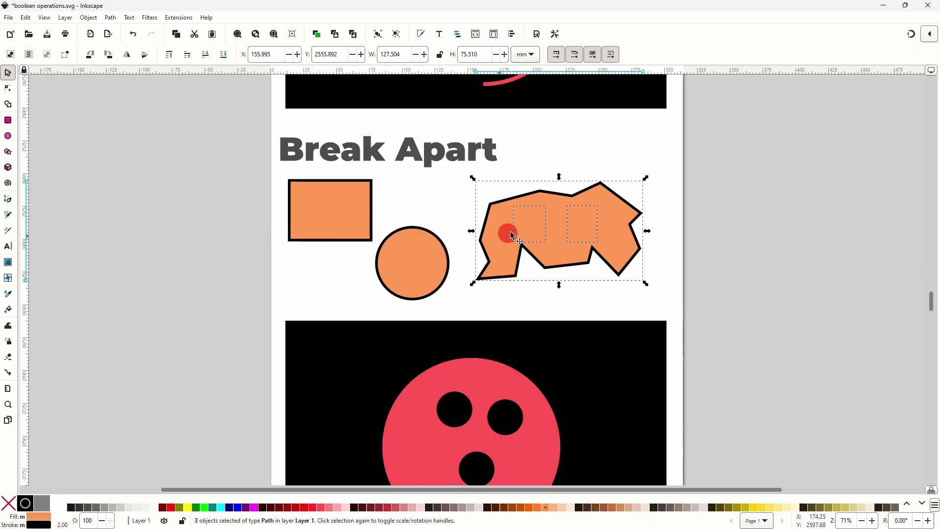
Shift the large outer shape down, and place the two small hole pieces above it at about X 187 and X 229 mm, Y 2551 mm
click(557, 160)
drag(558, 206, 530, 180)
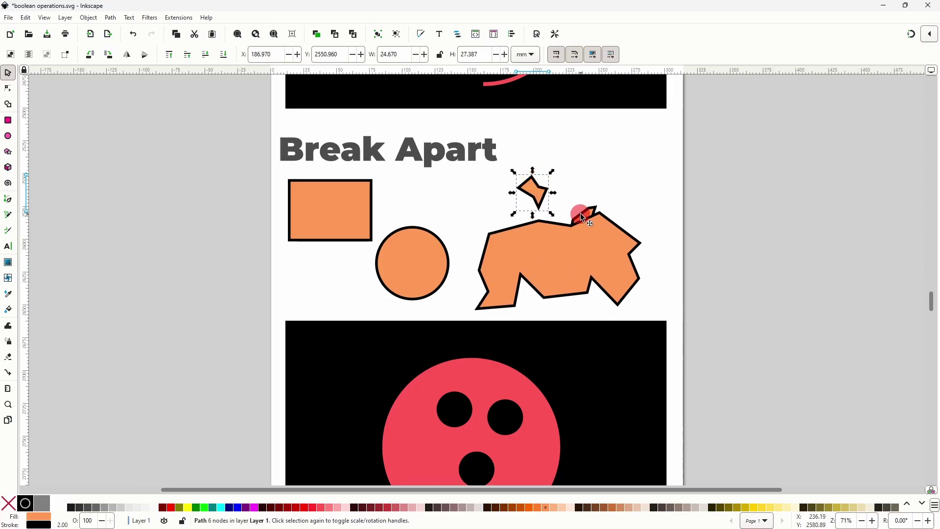
drag(580, 210, 589, 180)
click(627, 190)
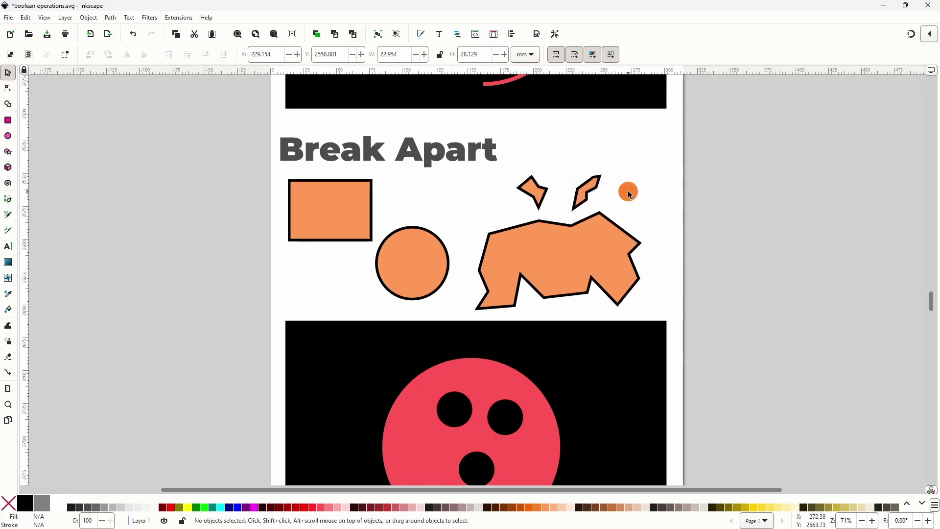
scroll(627, 201, down, 8)
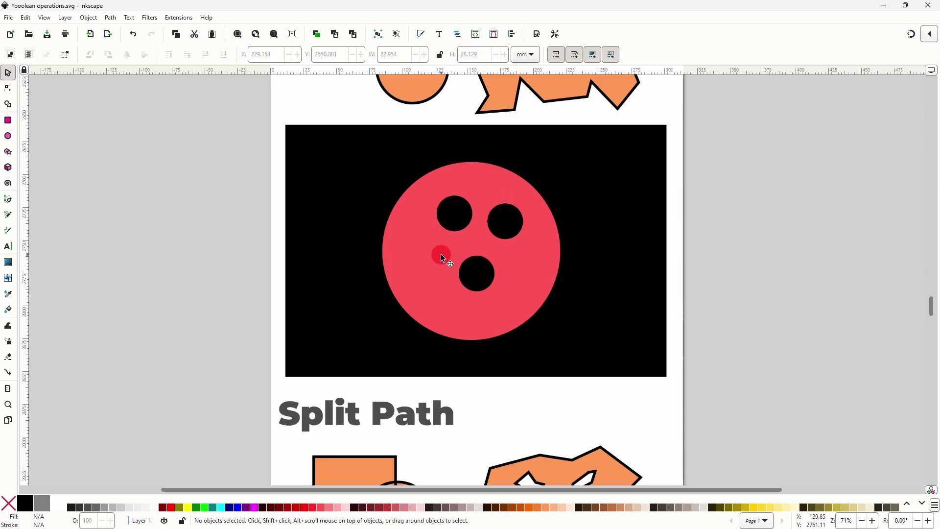
Shift the red bowling-ball shape to about X 89 mm, Y 2691 mm and break apart its path
drag(440, 254, 446, 254)
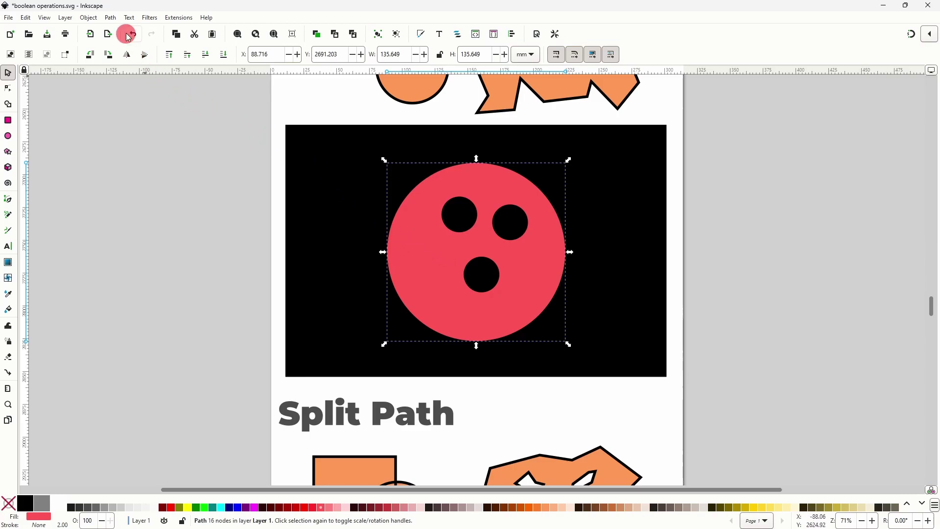
click(112, 19)
click(168, 153)
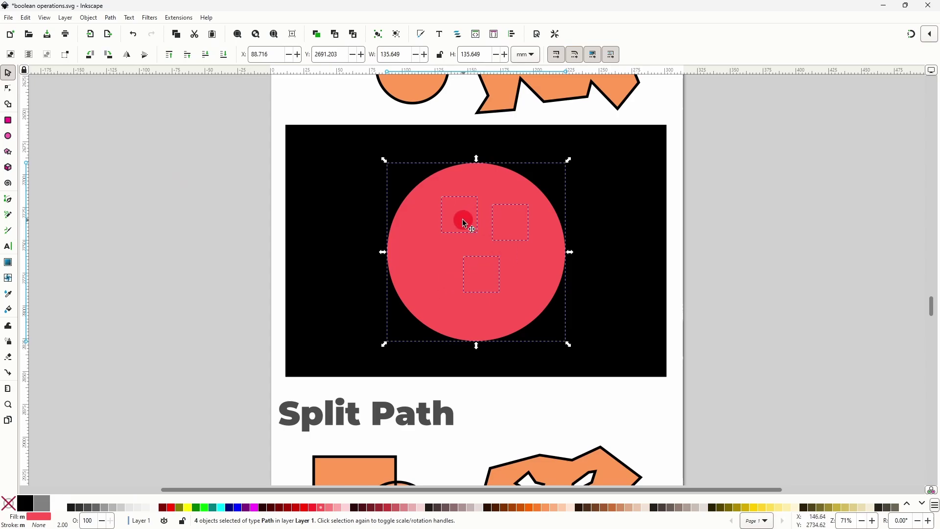
Unite the red circle and its three hole pieces into one solid shape, and move it to about X 93 mm, Y 2690 mm
click(111, 18)
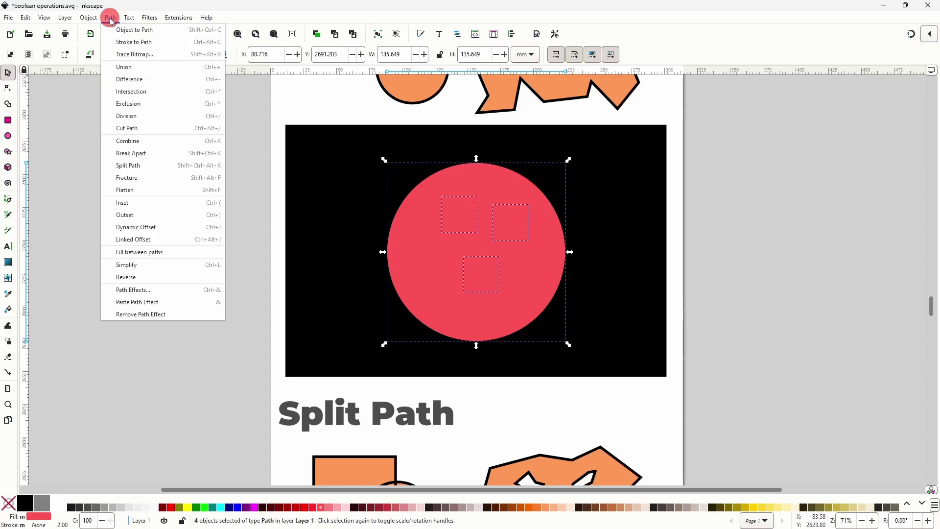
click(141, 71)
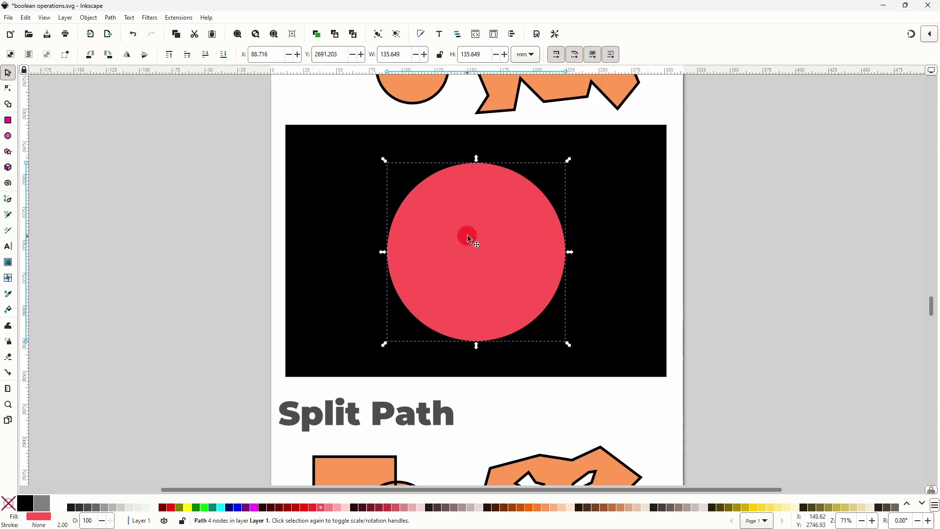
drag(485, 226, 491, 224)
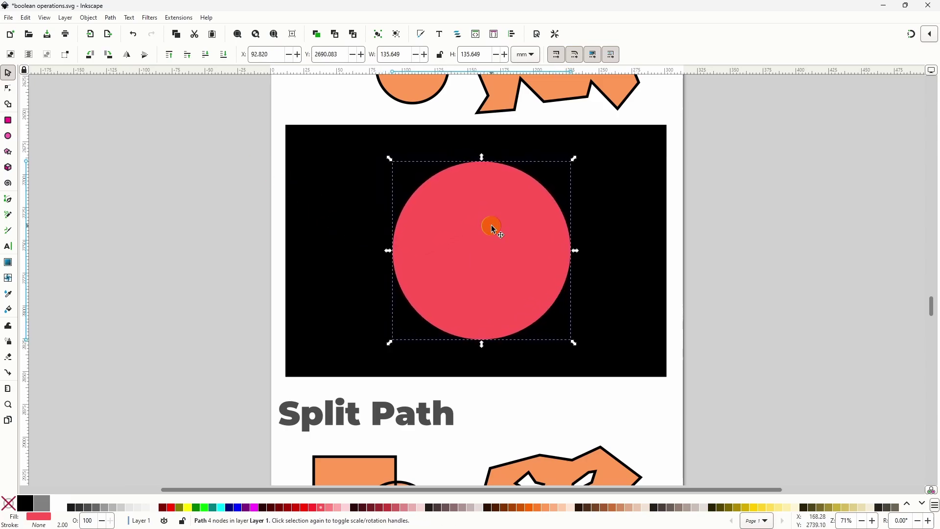
click(633, 278)
Try to apply Split Path to the combined overlapping rectangle-and-circle path in the Split Path section
scroll(633, 278, down, 6)
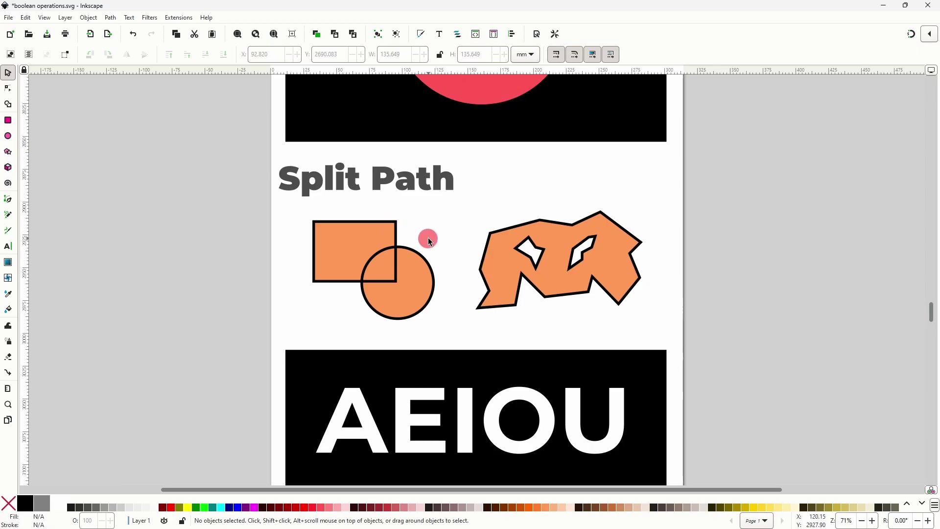
click(380, 255)
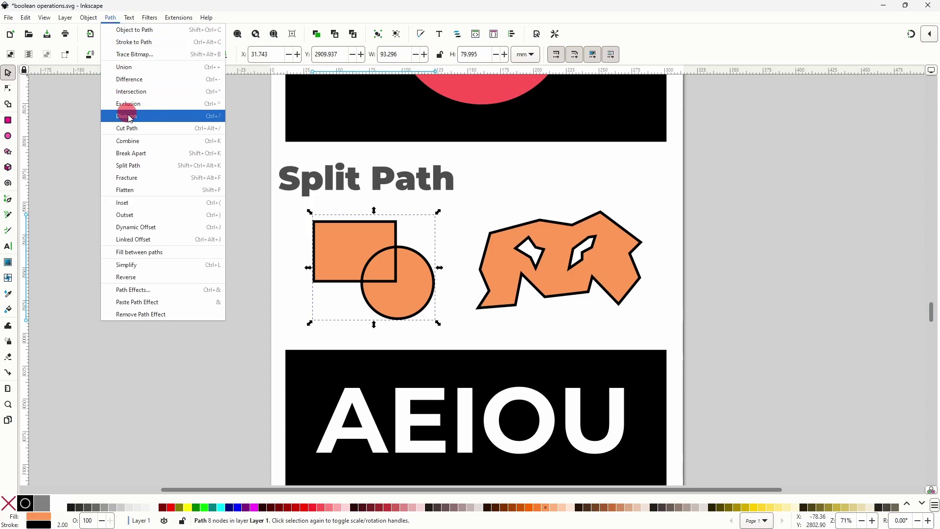
click(157, 165)
click(353, 265)
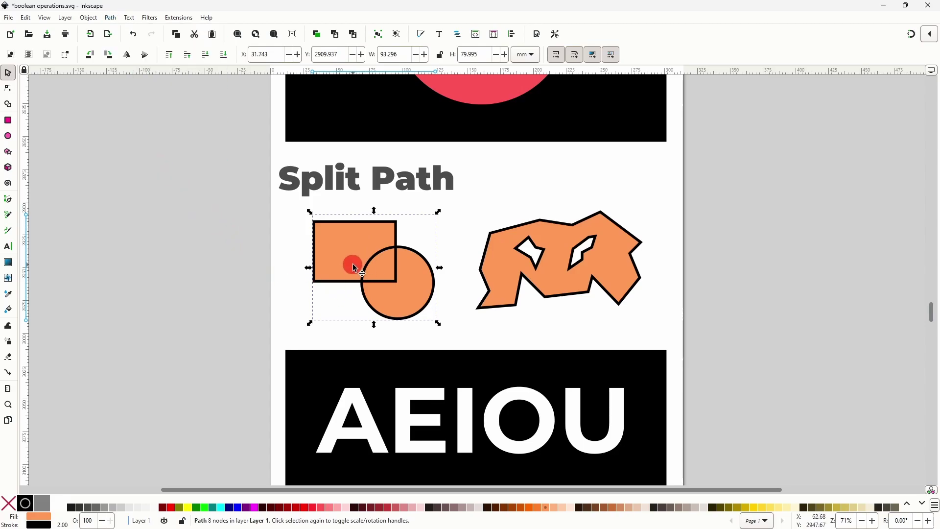
Move the rectangle's lower-right node inward, clear of the circle, to about X 69 mm, Y 2936 mm
click(8, 88)
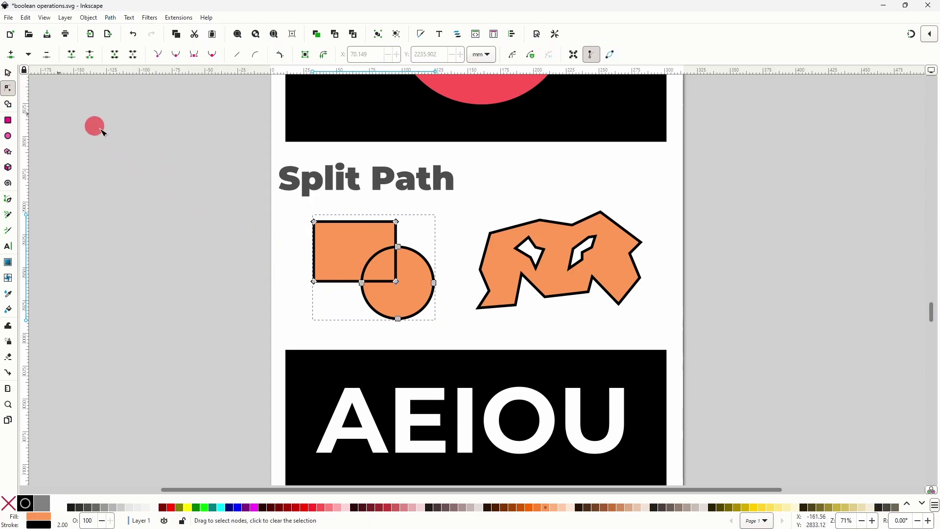
click(395, 281)
key(Delete)
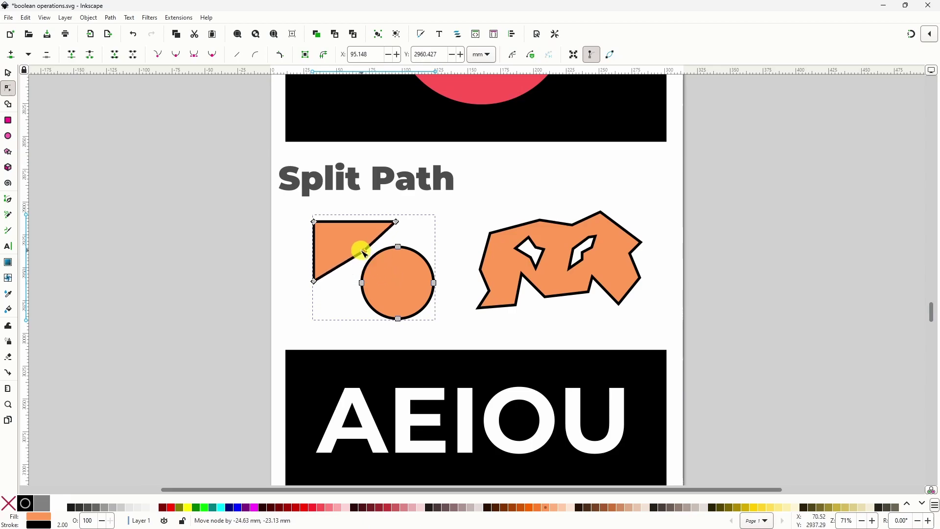
double_click(361, 250)
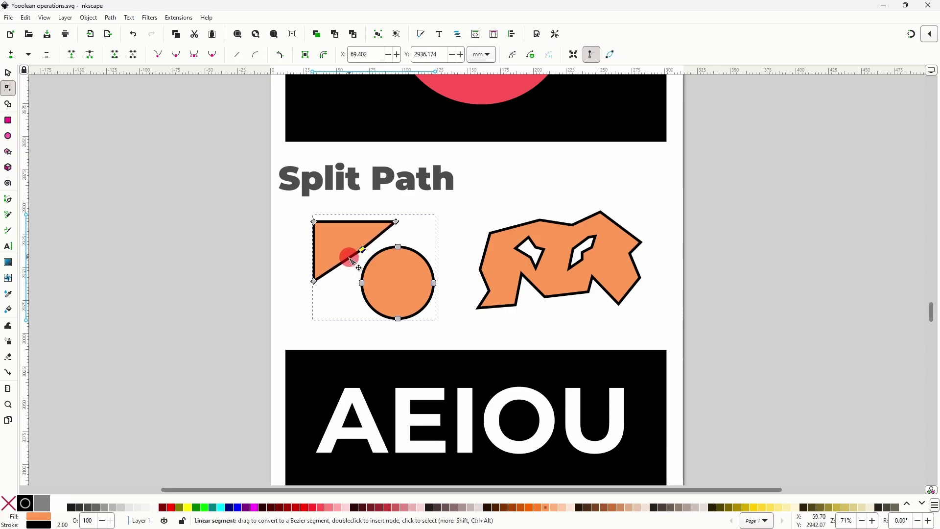
Apply Split Path to the path made of the reshaped rectangle and the circle
click(111, 17)
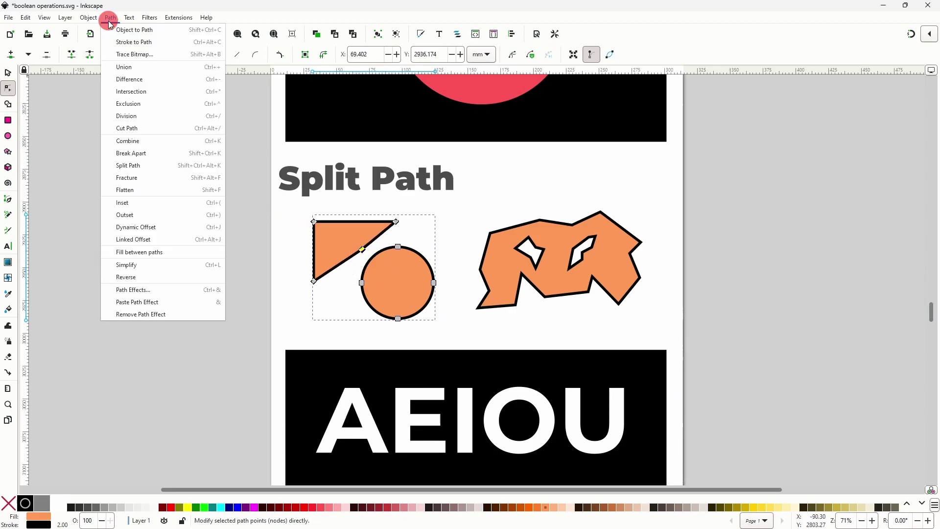
click(152, 169)
click(8, 75)
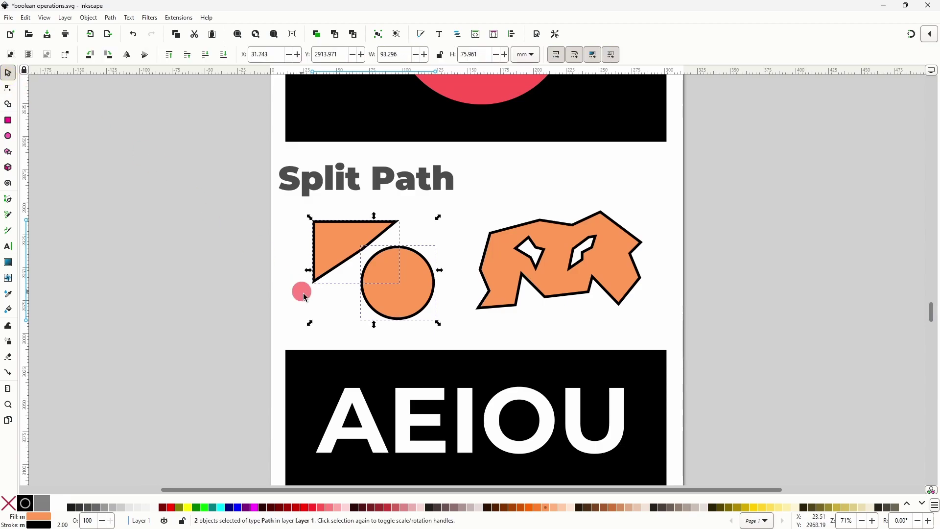
click(323, 308)
Move the split-off circle slightly down and right, and the reshaped rectangle to about X 24 mm, Y 2915 mm
drag(399, 303, 406, 310)
drag(328, 245, 317, 244)
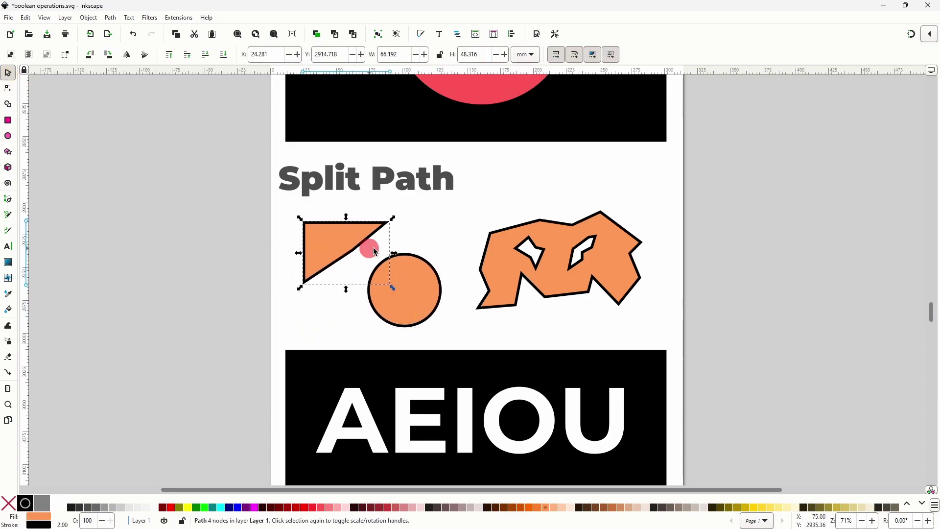
click(425, 232)
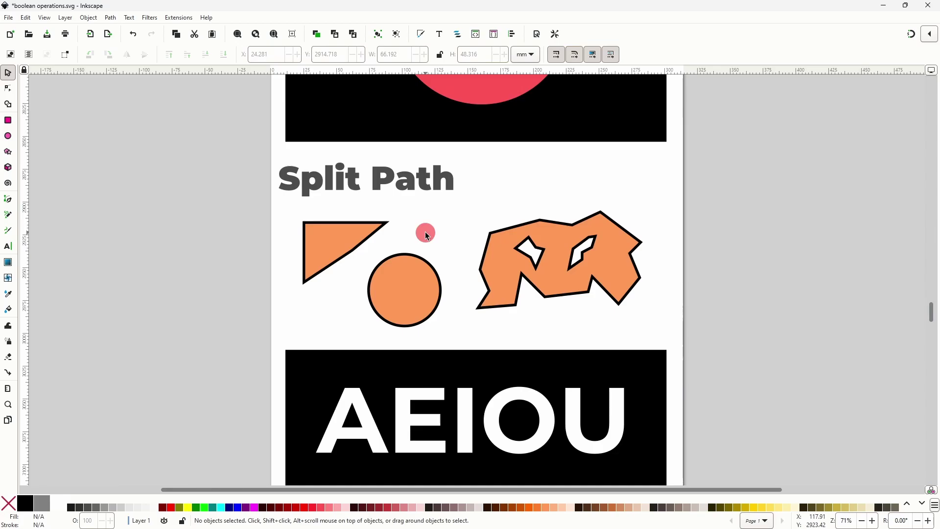
Apply Split Path to the irregular orange shape with two holes in the Split Path section
click(570, 244)
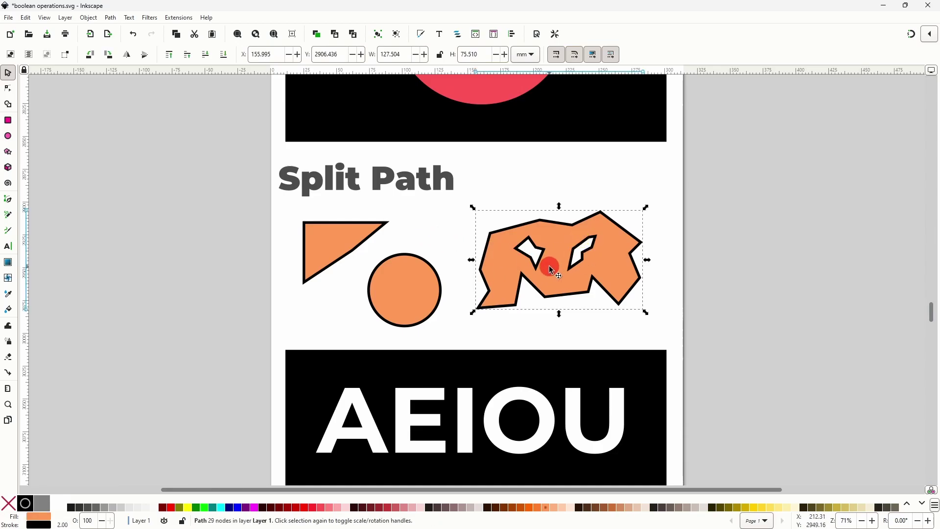
click(109, 18)
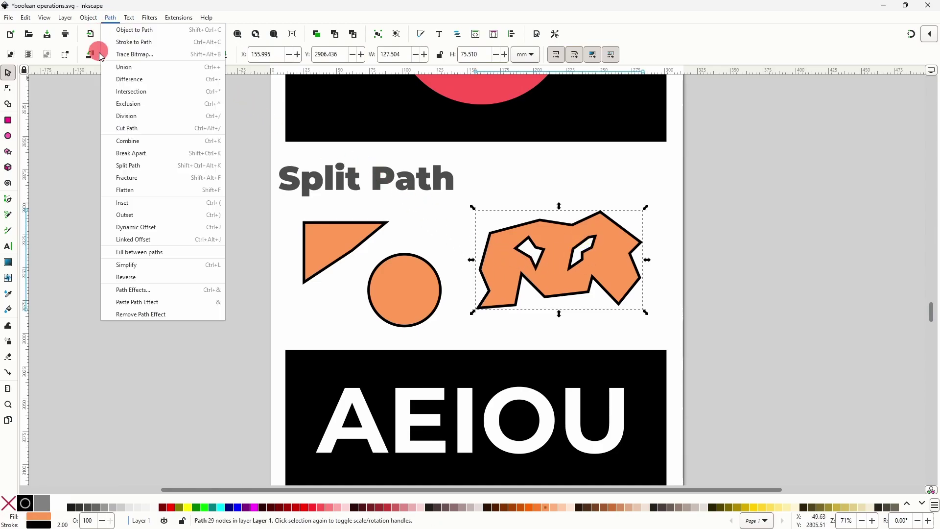
click(145, 170)
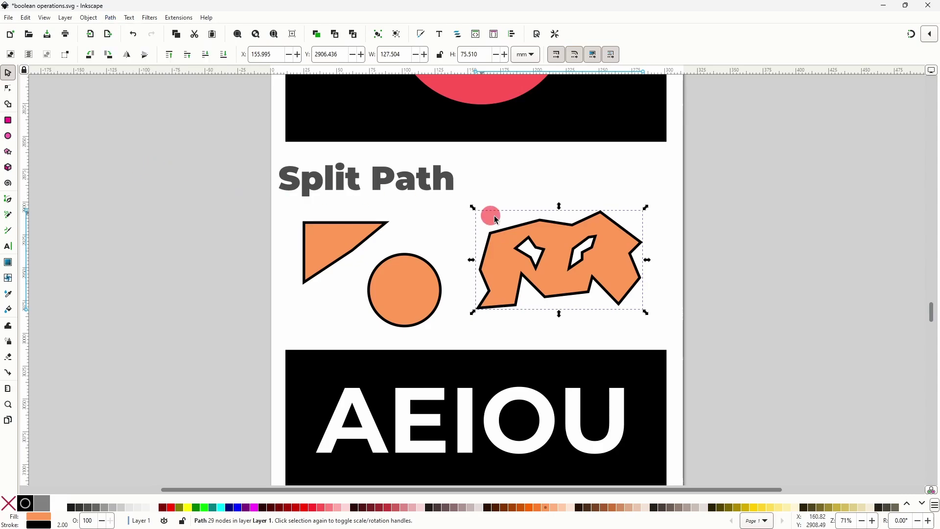
click(561, 201)
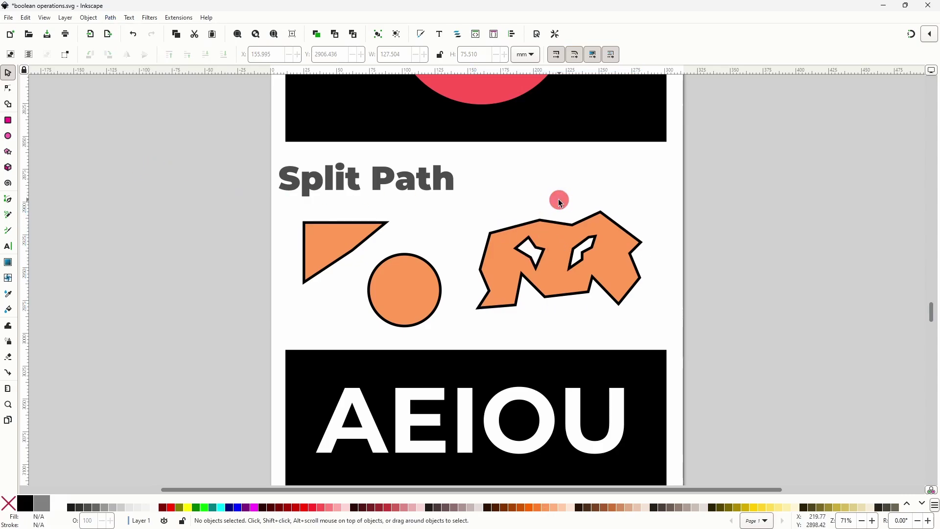
Convert the white AEIOU text on the black rectangle to a path
scroll(558, 211, down, 8)
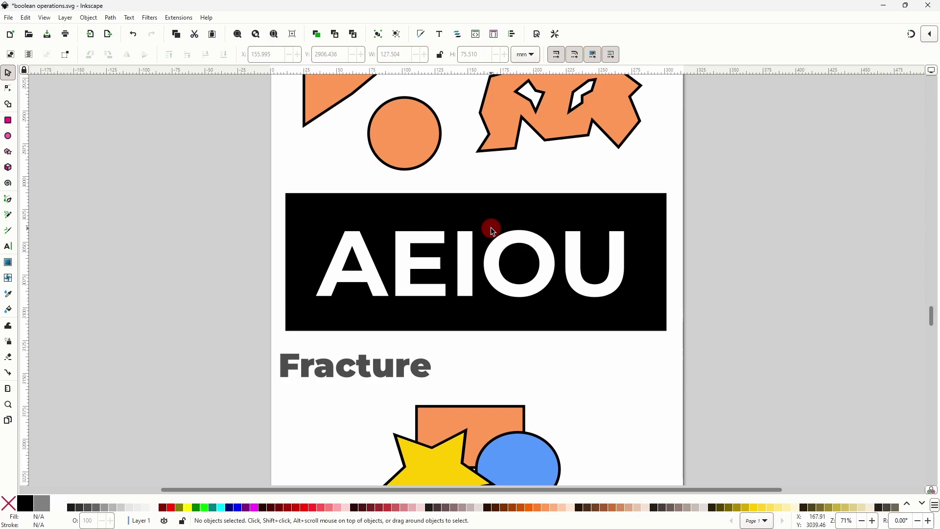
click(474, 248)
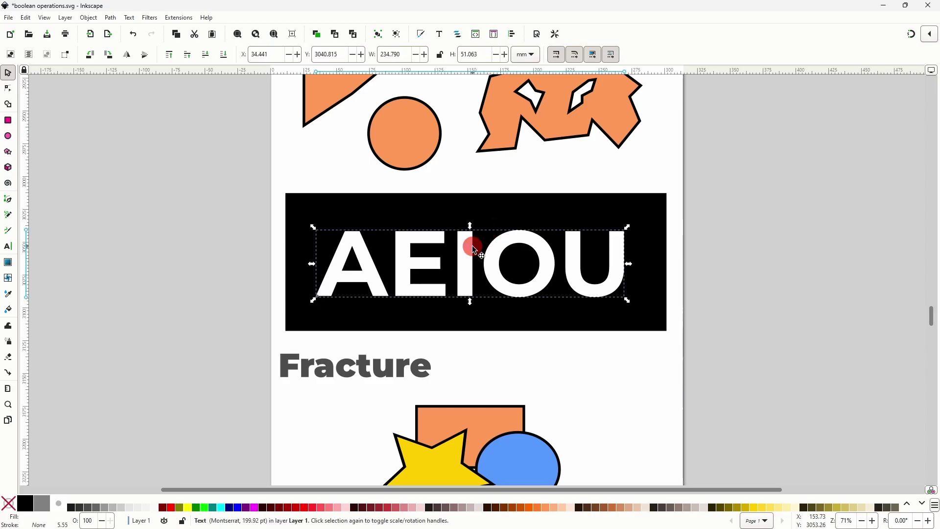
click(110, 18)
key(shift+ctrl+c)
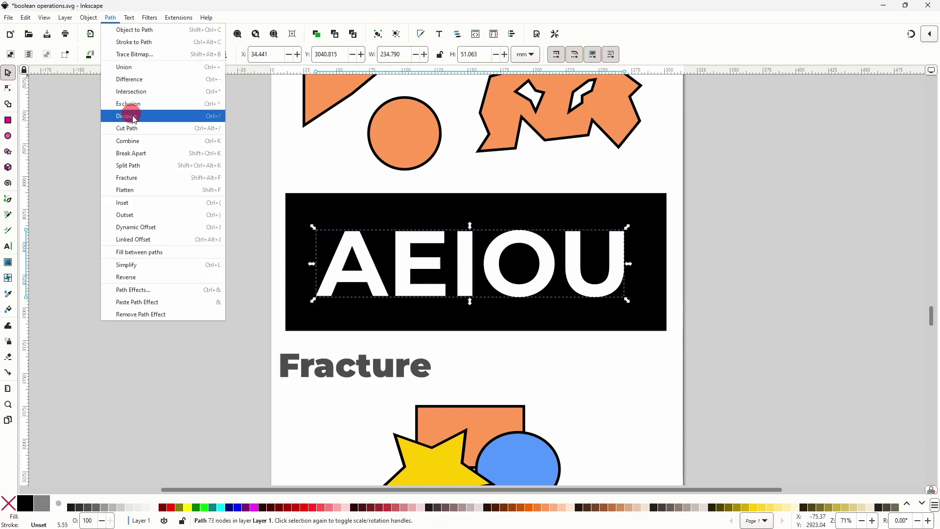
Break apart the AEIOU path and shift the letters A, E, I and O out of line
click(152, 154)
click(305, 210)
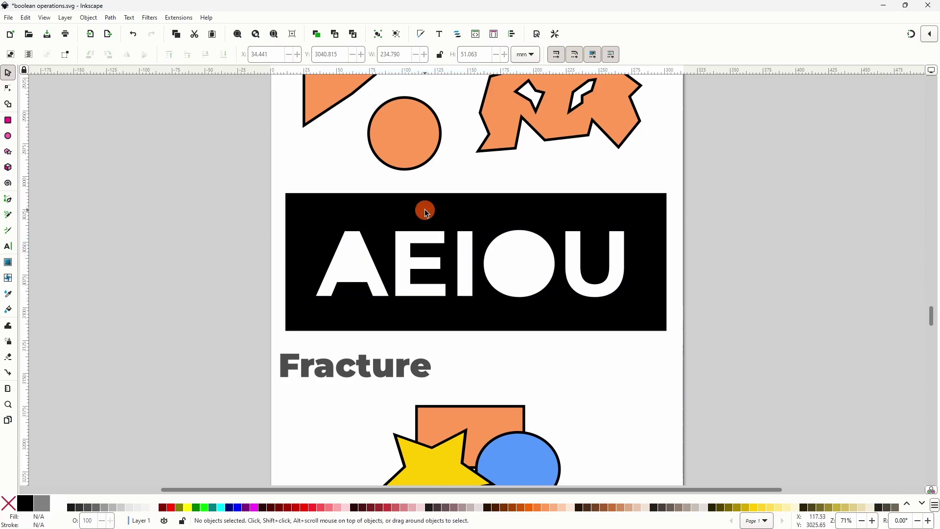
drag(426, 242, 470, 236)
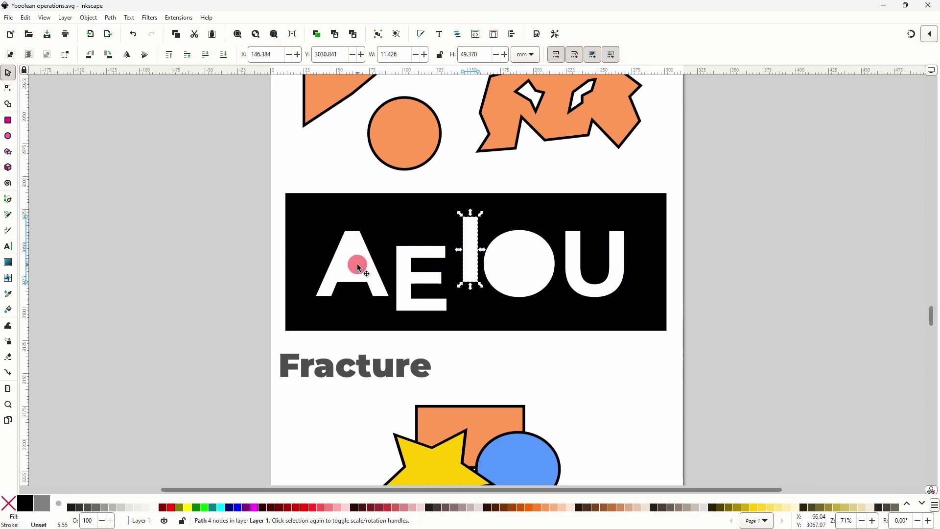
drag(358, 268, 355, 263)
drag(504, 254, 509, 256)
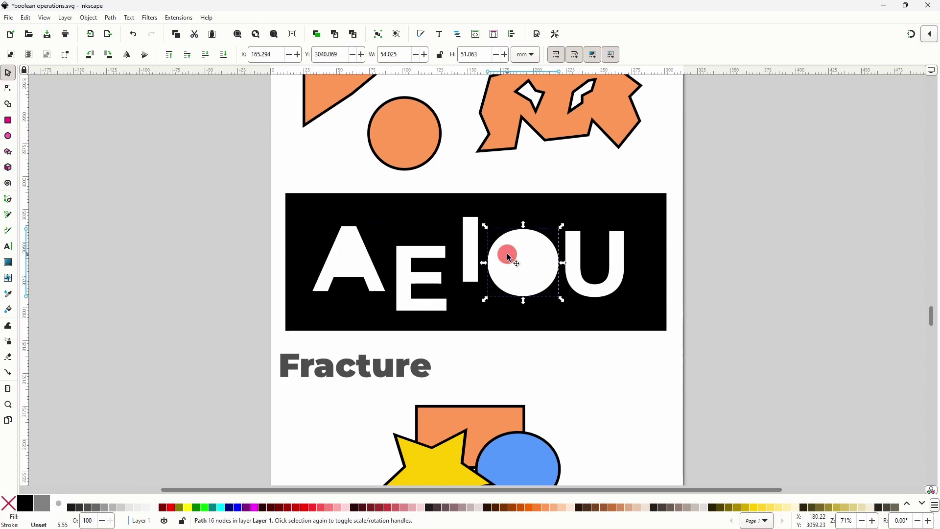
Undo the letter moves and the Break Apart of the AEIOU path
key(ctrl+z)
key(ctrl+z)
key(ctrl+z)
key(ctrl+z)
key(ctrl+z)
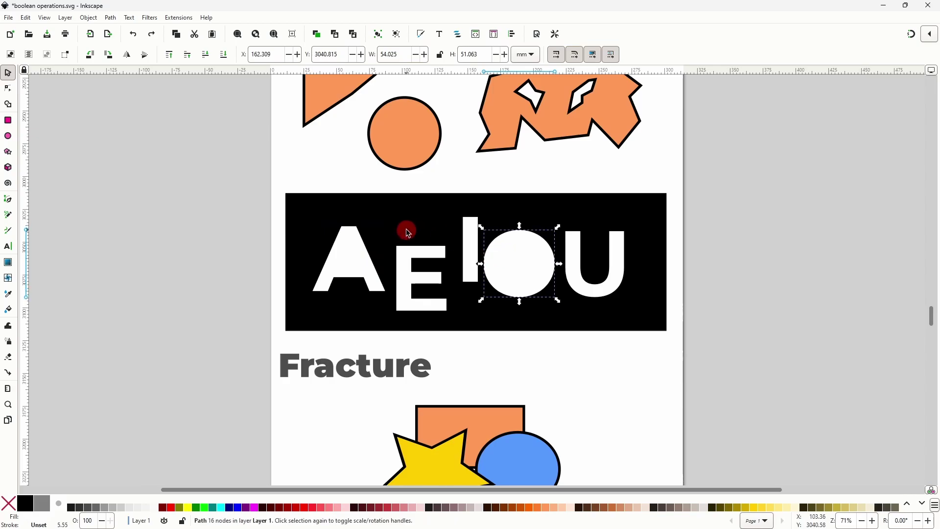
Apply Split Path to the AEIOU path to separate it into individual letters
click(367, 245)
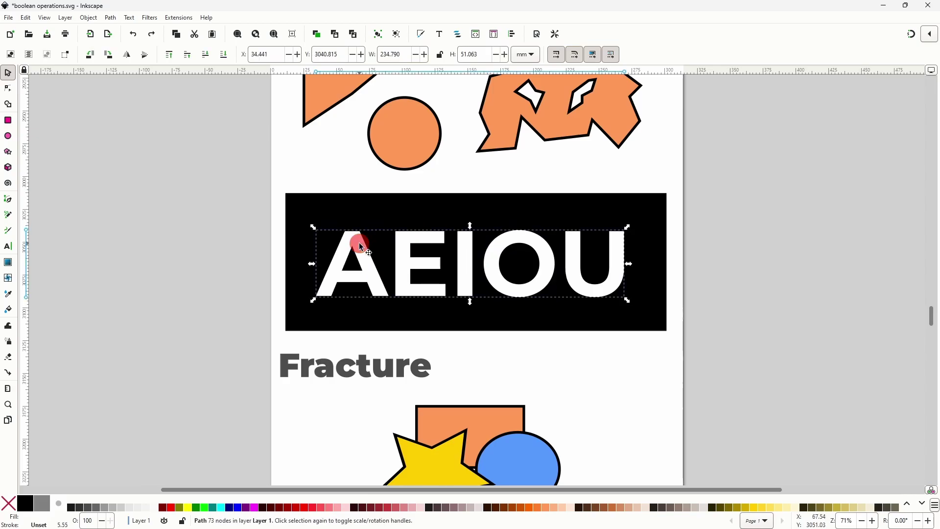
click(109, 19)
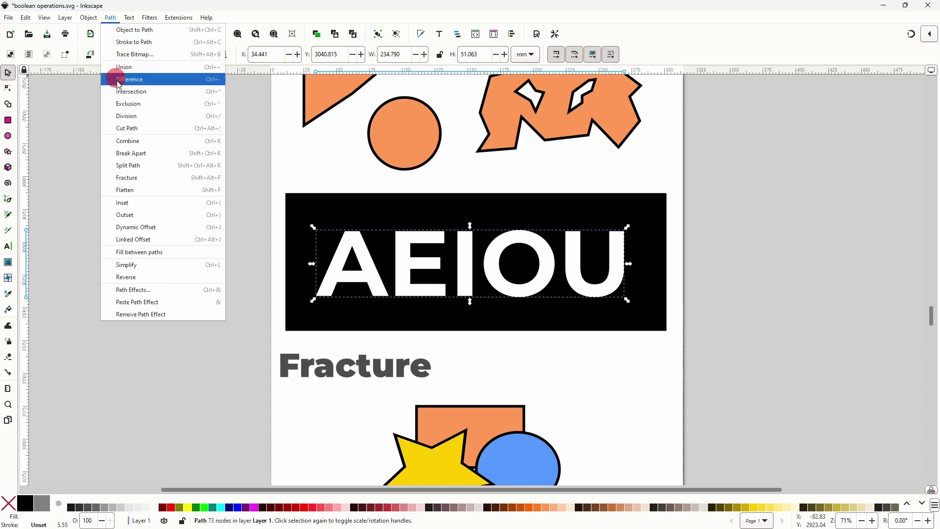
click(152, 165)
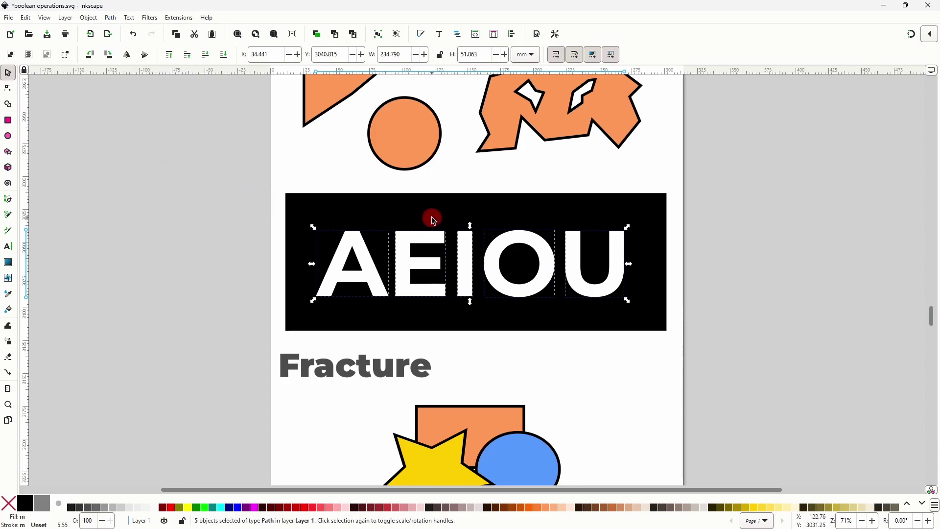
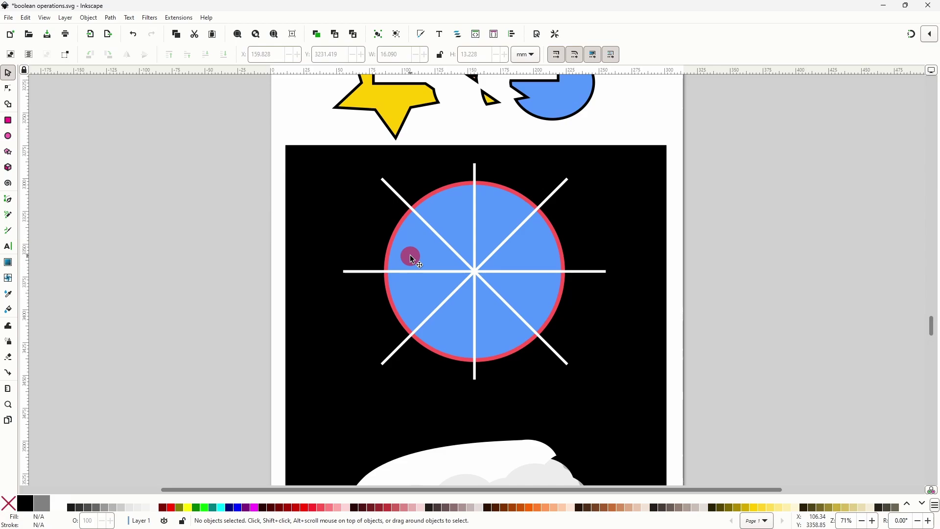
Fracture the blue circle together with the four white lines crossing it on the black background
click(440, 234)
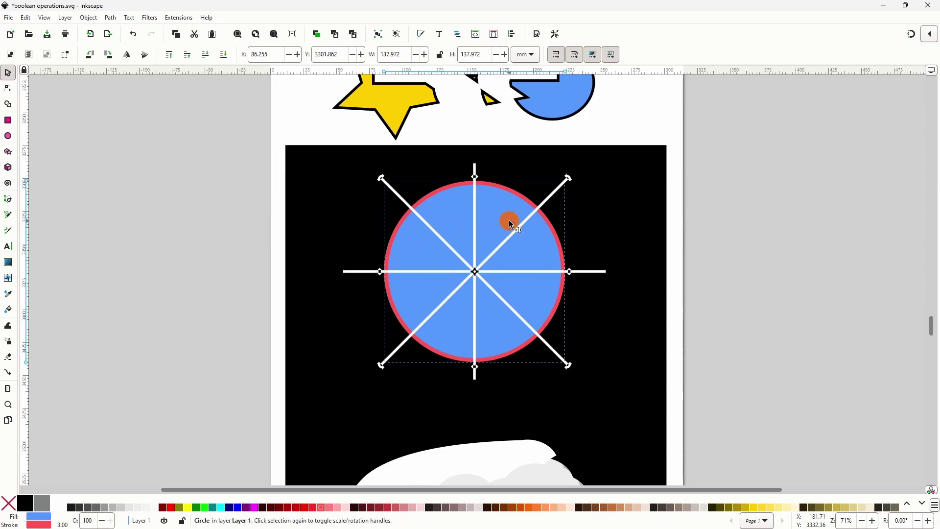
click(510, 222)
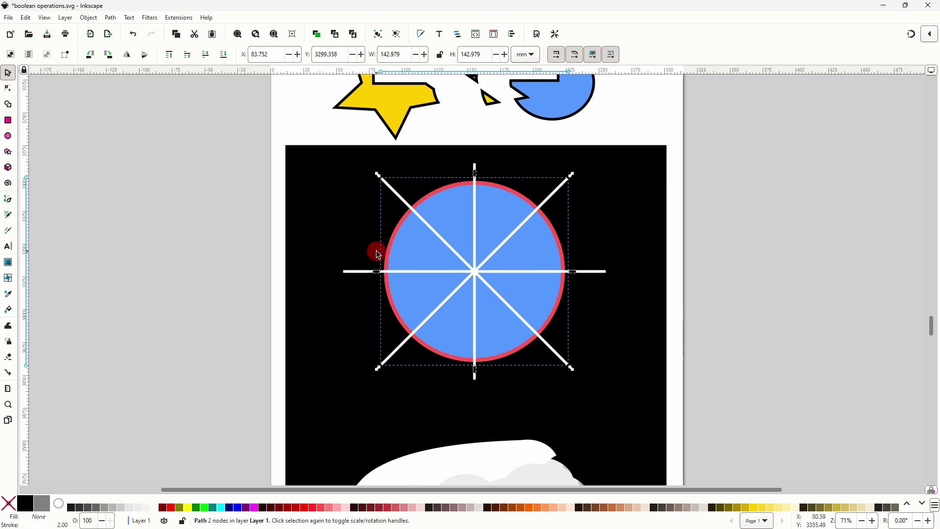
drag(324, 153, 647, 401)
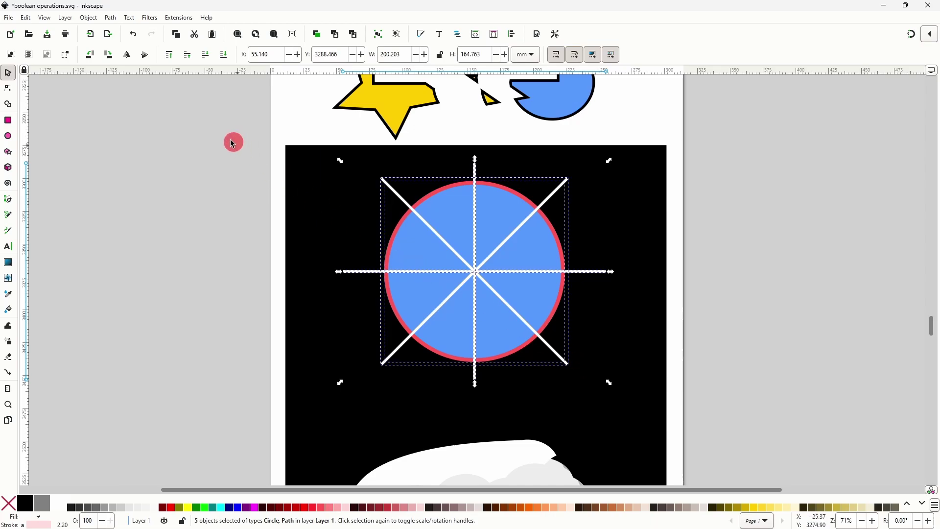
click(110, 18)
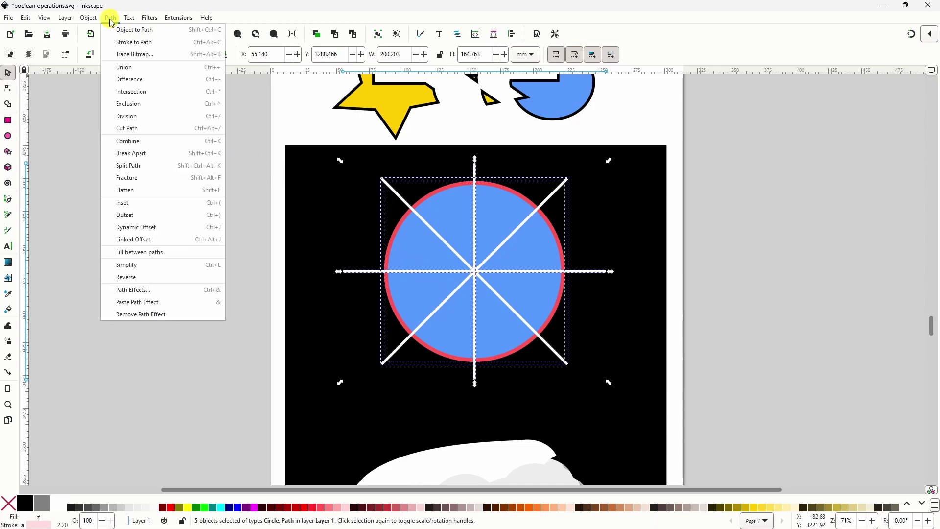
click(170, 179)
click(577, 244)
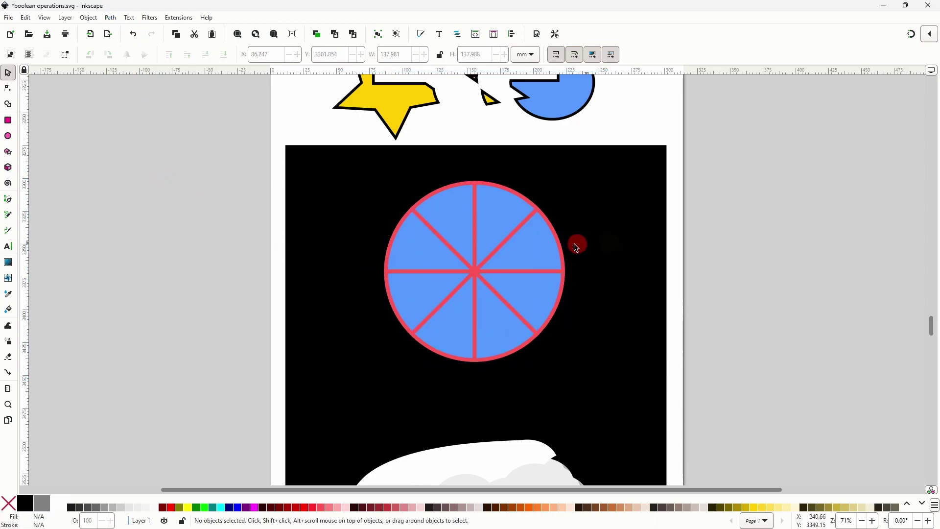
Pull five of the fractured circle's slices outward: two on its right side and three on its left side
drag(555, 249, 612, 247)
drag(455, 320, 425, 357)
drag(540, 299, 577, 332)
drag(428, 256, 384, 235)
drag(400, 295, 366, 294)
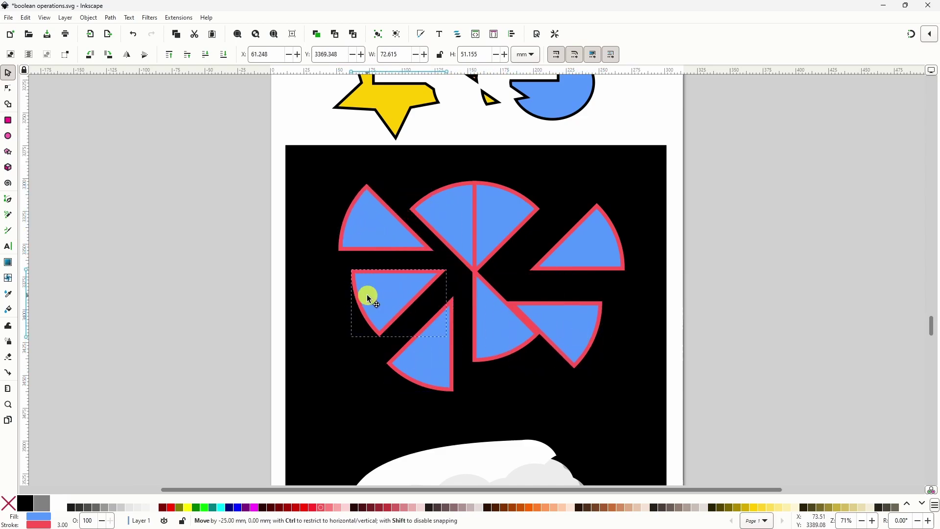
click(462, 300)
Fracture the cloud's light grey shape together with the white shape overlapping its upper edge
scroll(461, 321, down, 10)
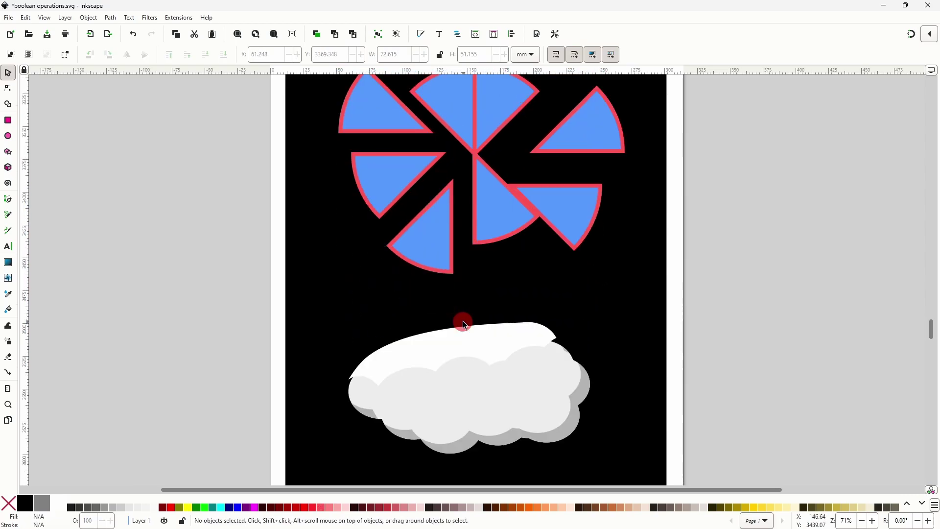
scroll(463, 322, down, 2)
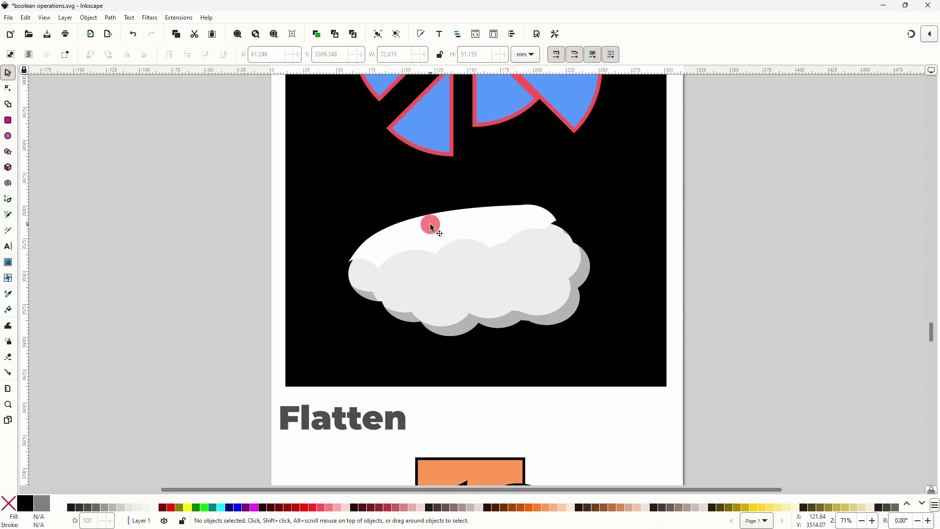
click(450, 279)
shift+click(434, 241)
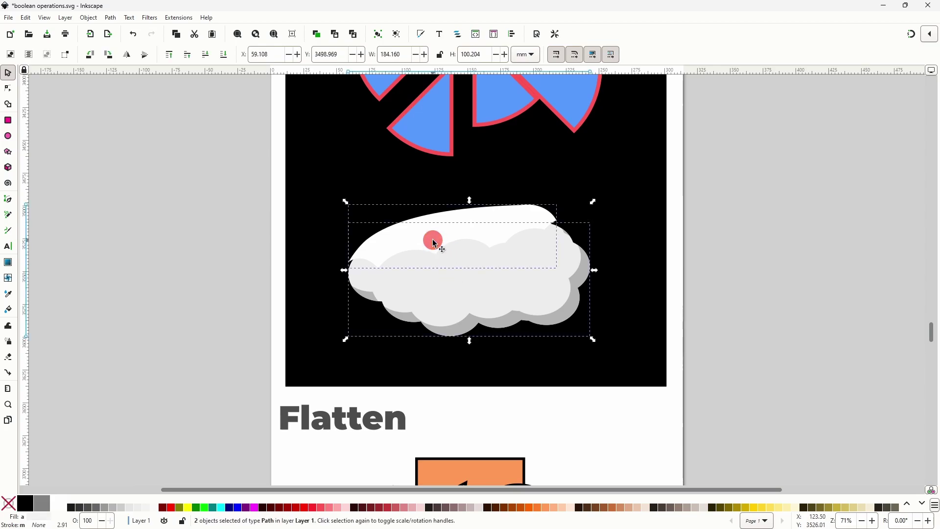
click(111, 18)
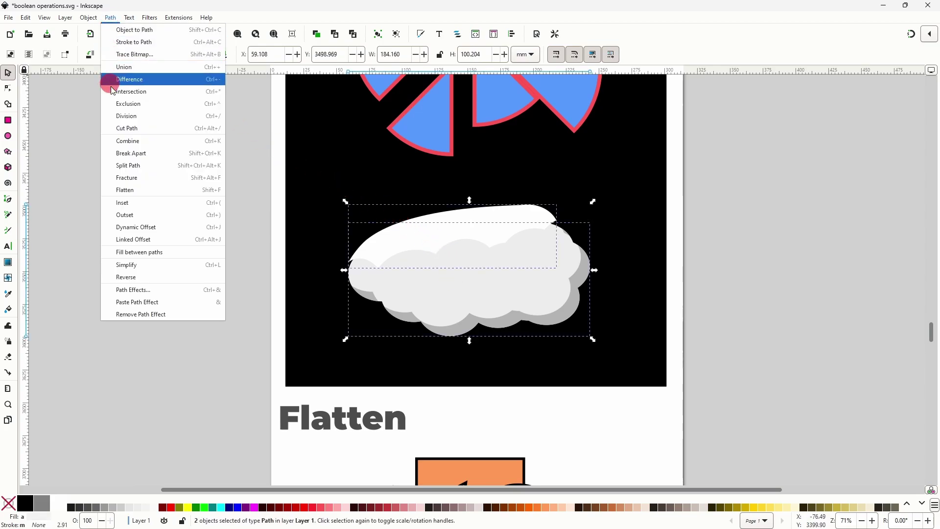
click(147, 178)
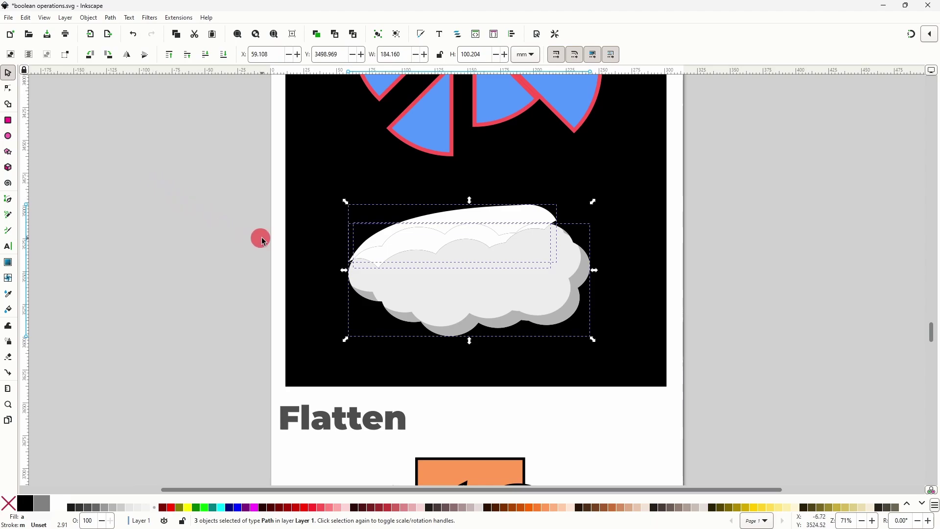
Move the excess white piece above the cloud's outline away and delete it
click(313, 216)
drag(448, 218, 411, 195)
key(Delete)
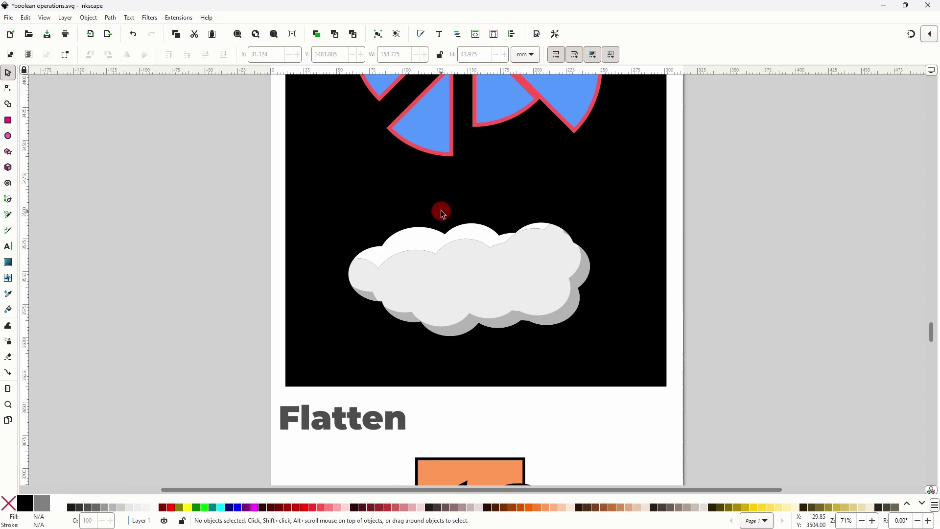
Move the white highlight piece up and away from the cloud, and undo that move
drag(480, 235, 451, 213)
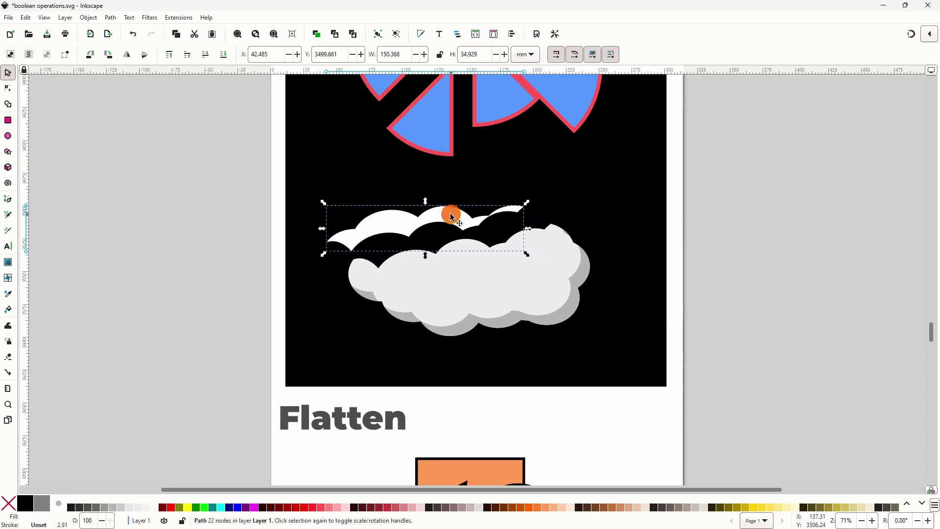
click(556, 214)
key(ctrl+z)
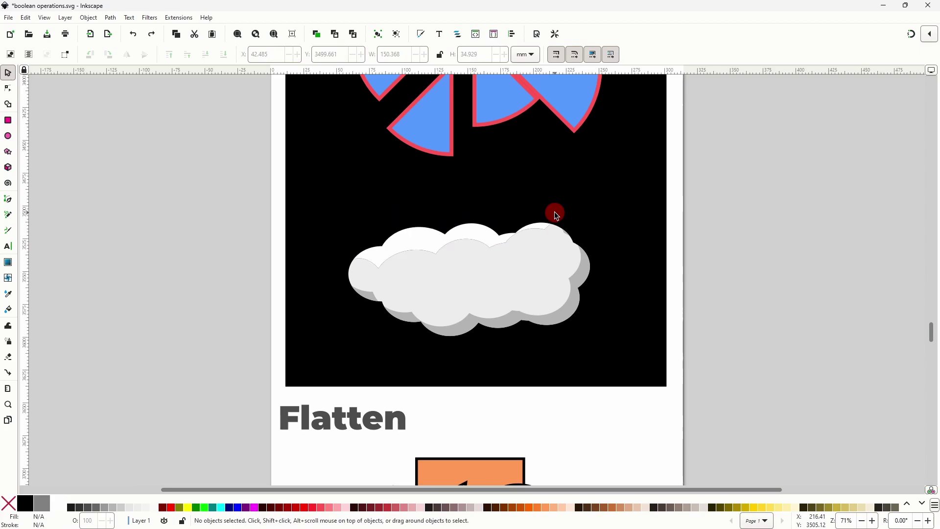
Flatten the overlapping orange rectangle, blue ellipse and yellow star under the Flatten heading
scroll(512, 286, down, 10)
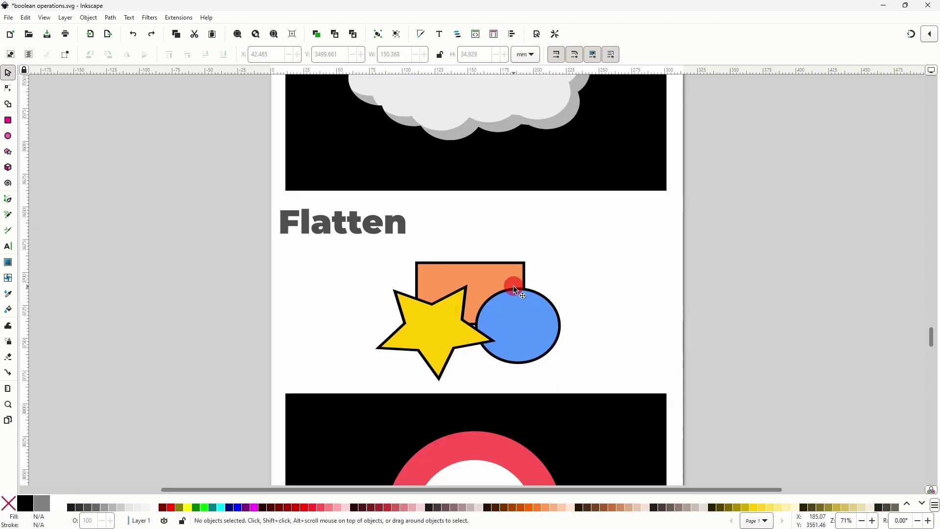
scroll(513, 286, down, 2)
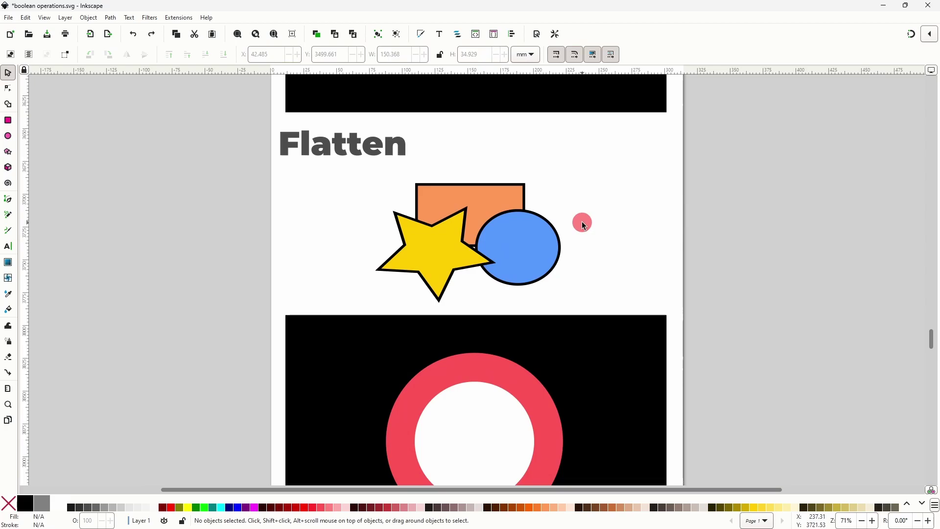
drag(589, 175, 360, 310)
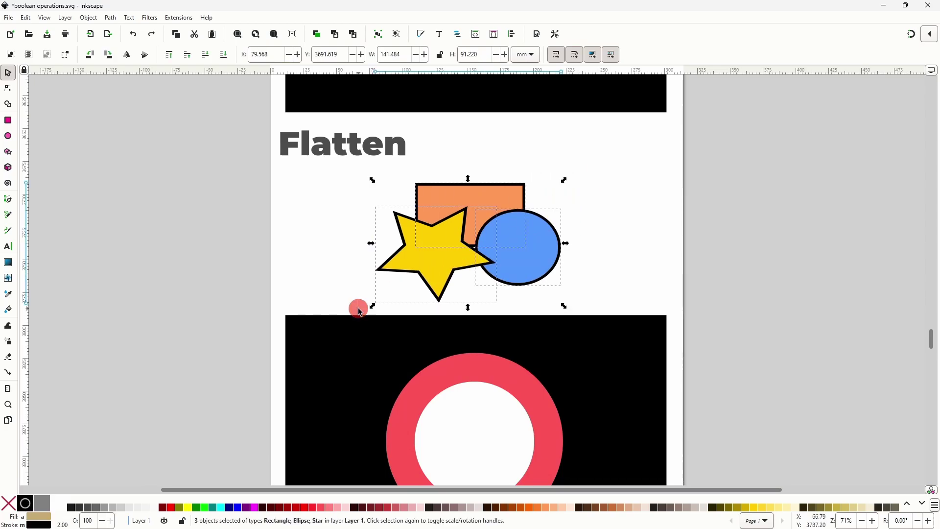
click(110, 18)
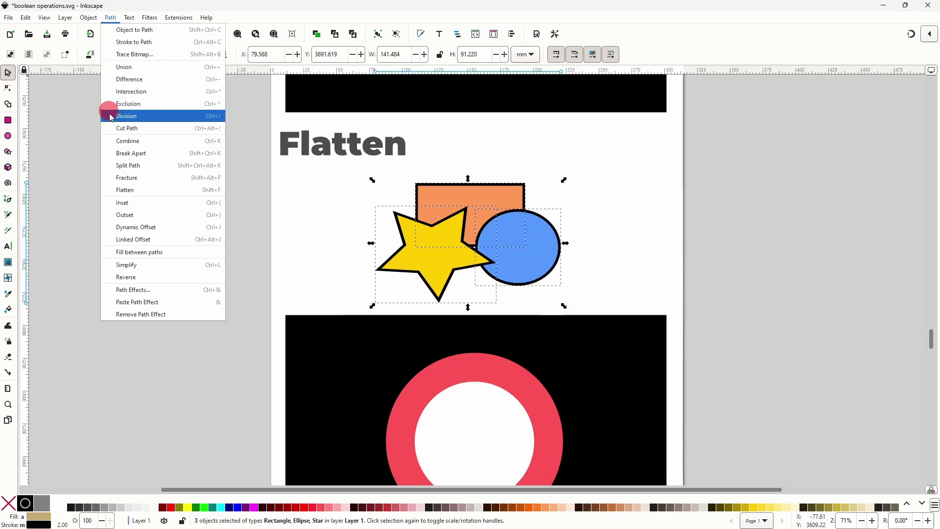
click(139, 190)
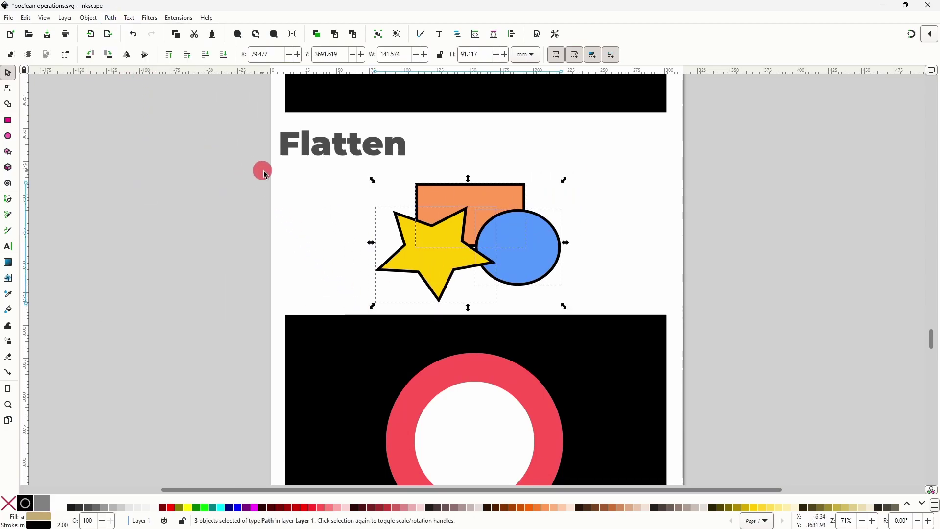
Move the flattened blue ellipse to the right and the yellow star to the left, away from the orange shape
click(606, 207)
drag(542, 247, 567, 253)
drag(440, 262, 379, 275)
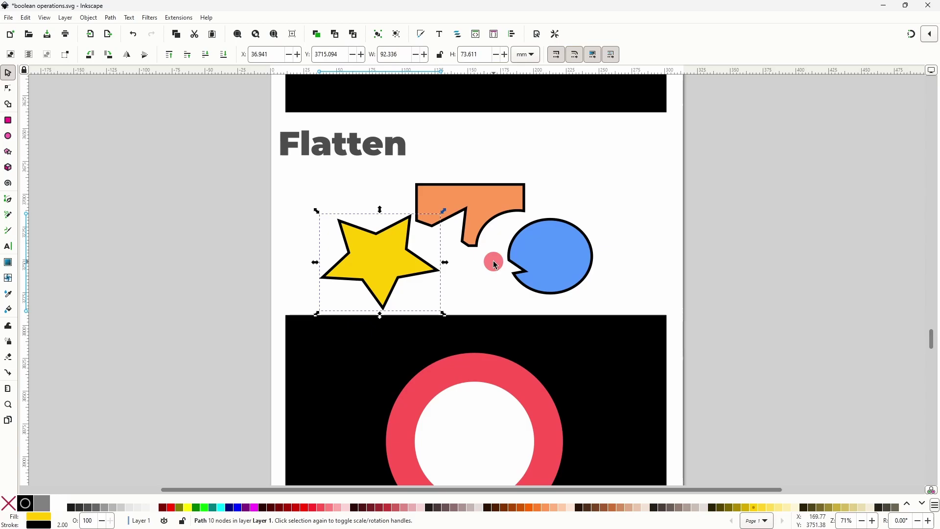
Flatten the white circle and the larger red circle beneath it on the black background
scroll(495, 263, down, 8)
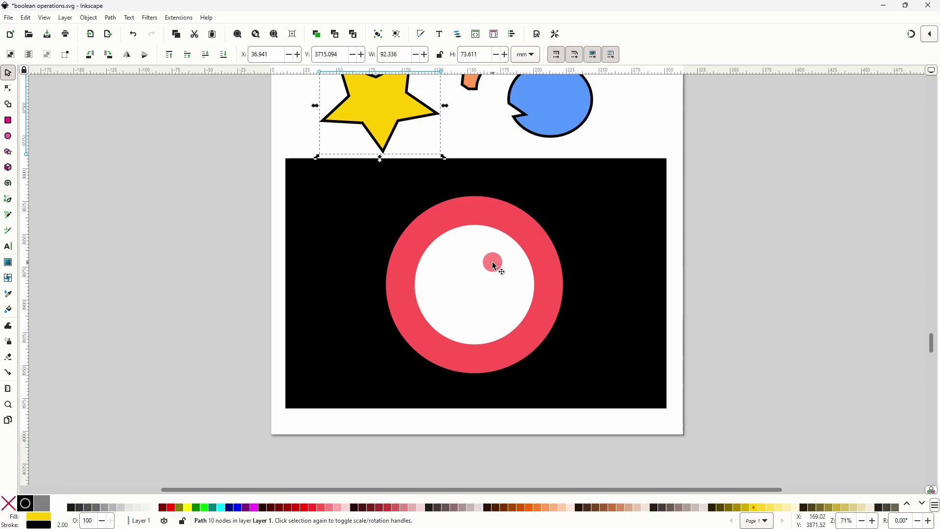
click(493, 264)
click(551, 256)
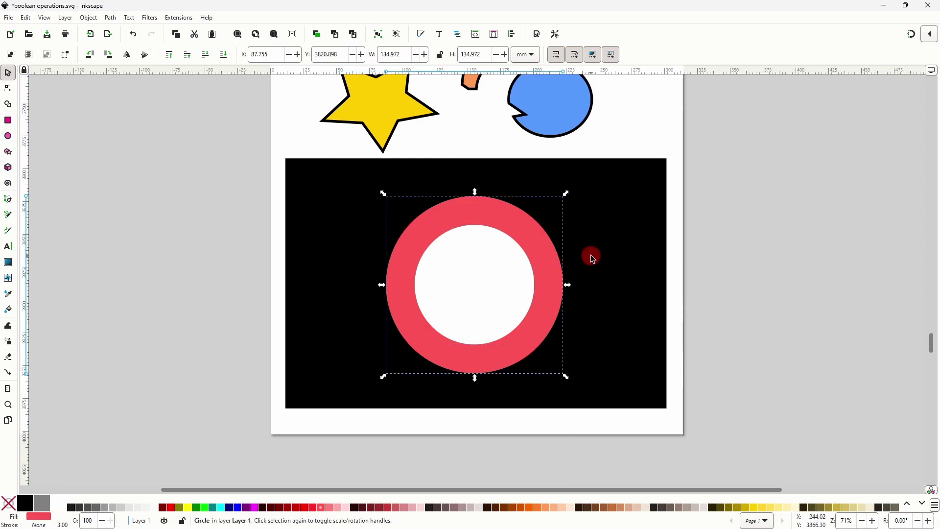
key(Escape)
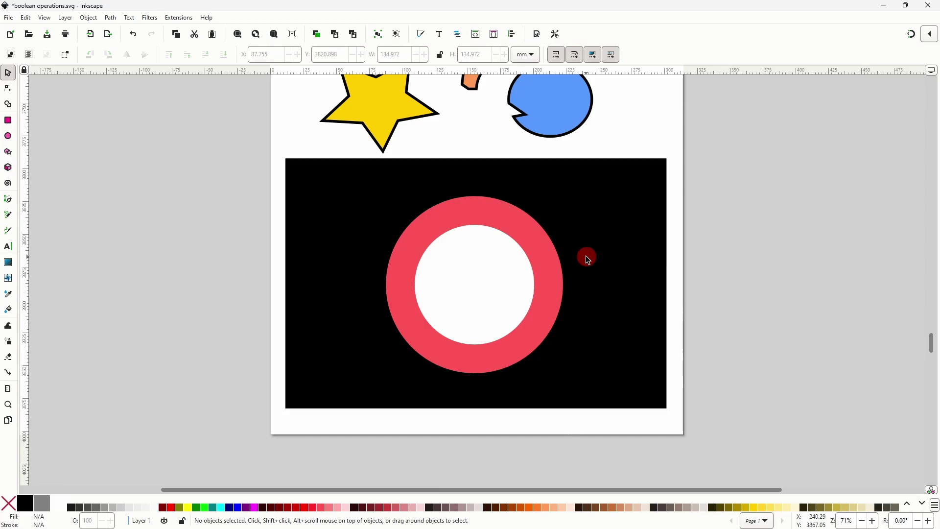
drag(597, 182, 355, 392)
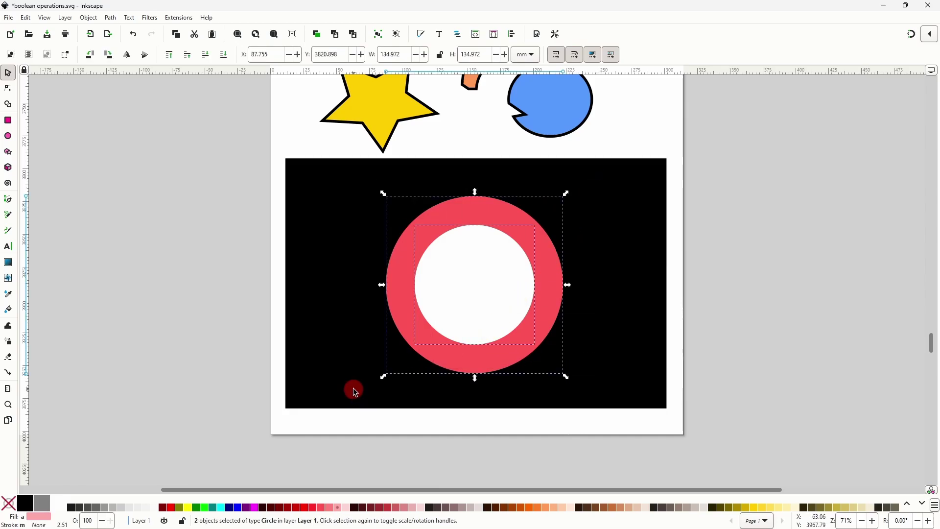
click(110, 17)
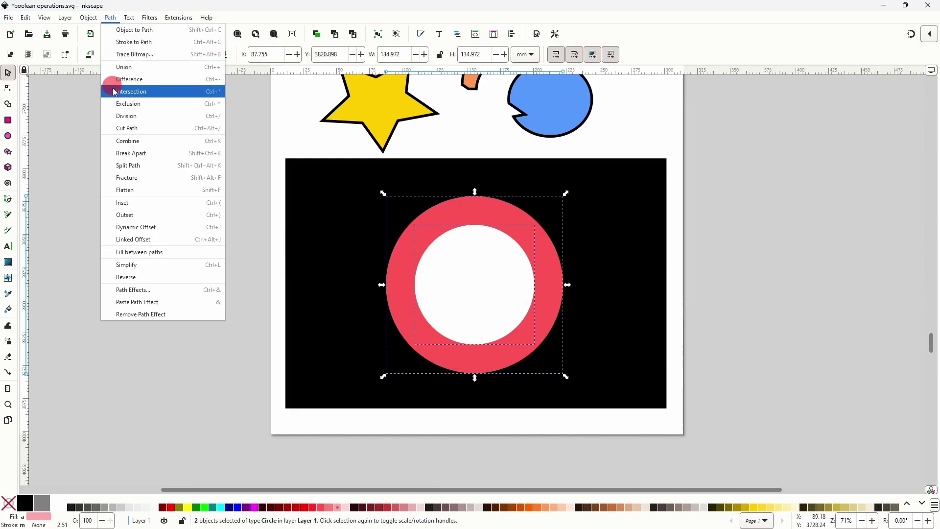
click(144, 189)
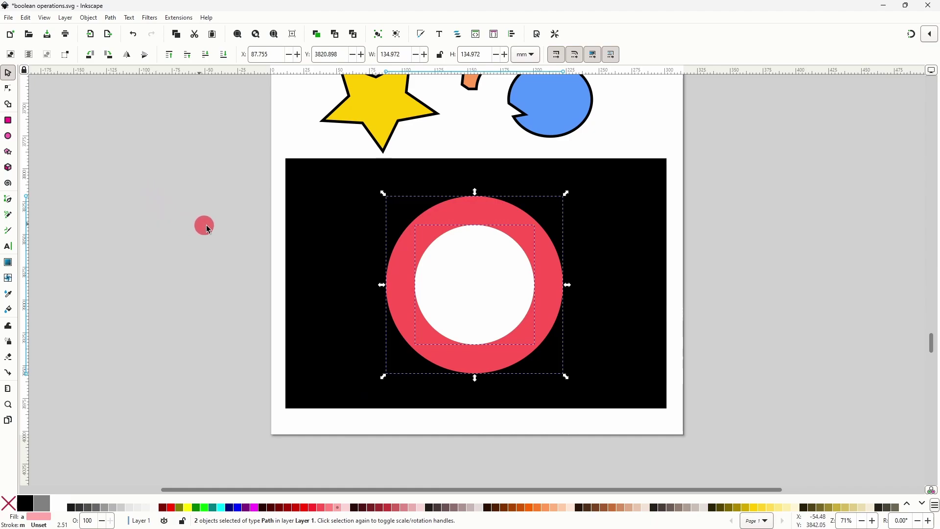
Shrink the white inner circle about its centre to about 64 mm in diameter and fill it with the ring's red
key(Escape)
click(483, 277)
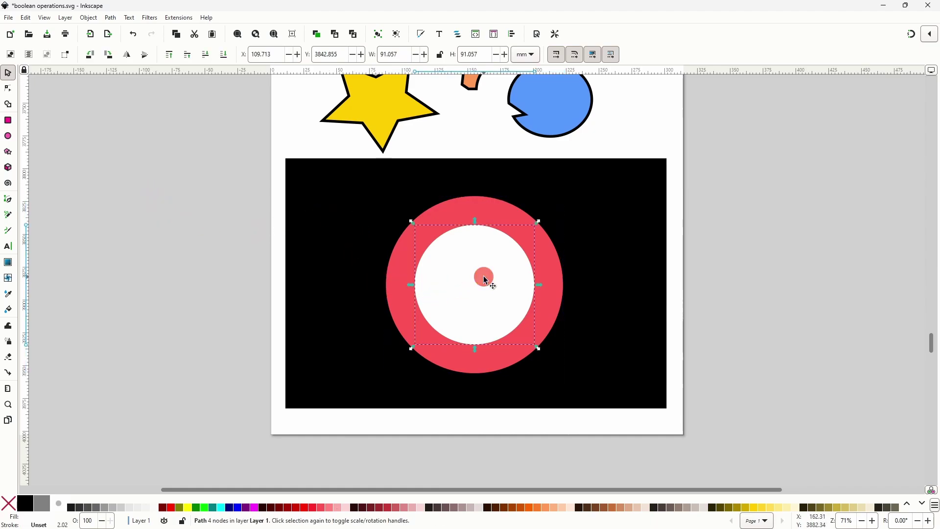
drag(537, 347, 521, 330)
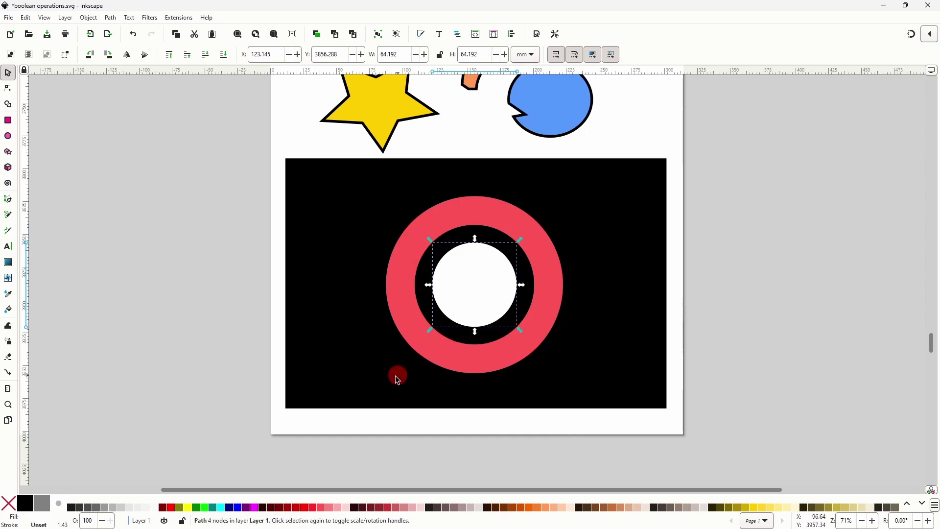
click(323, 508)
click(332, 421)
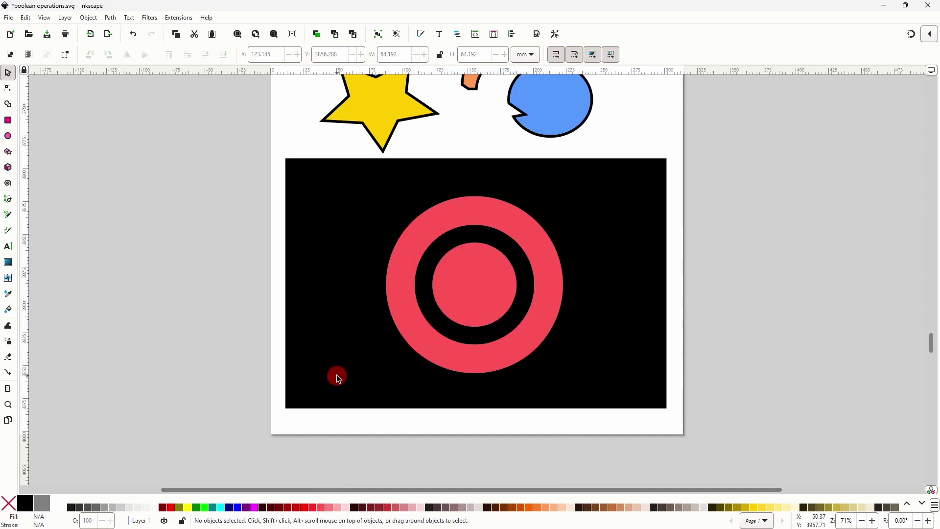